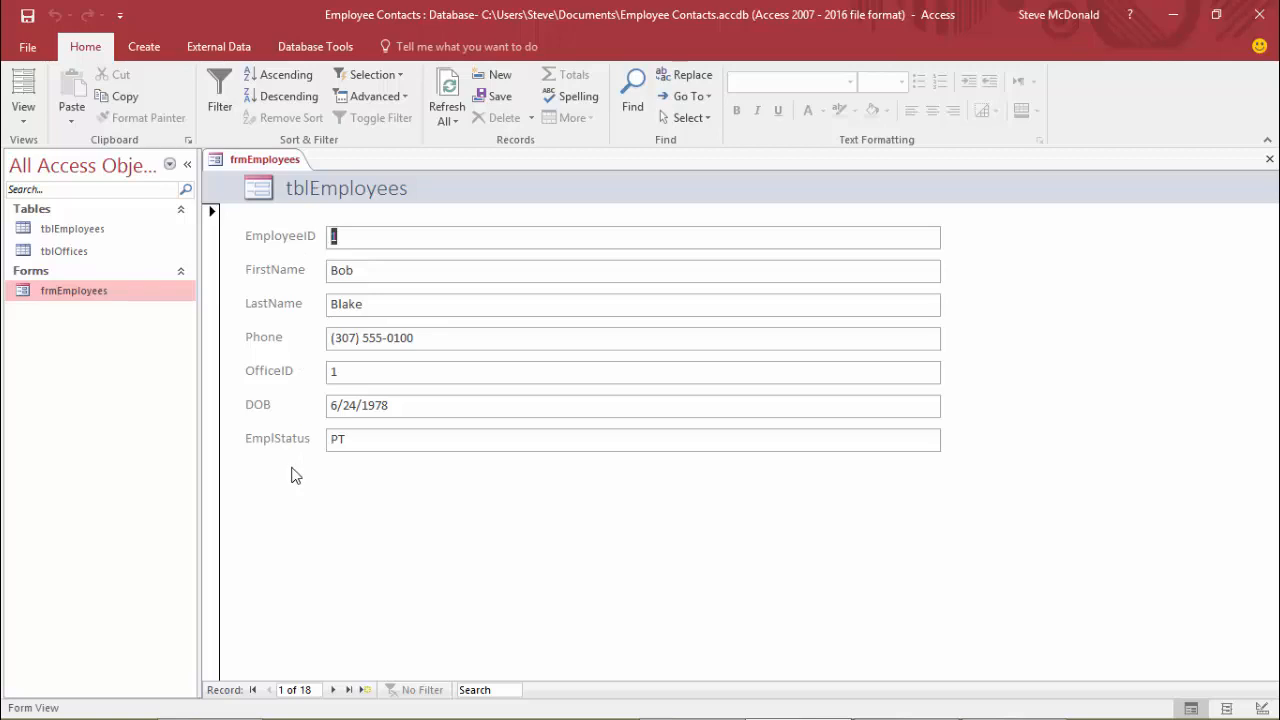
Close the open frmEmployees form and permanently delete it from the database
{"action": "left_click", "coordinate": [1269, 160]}
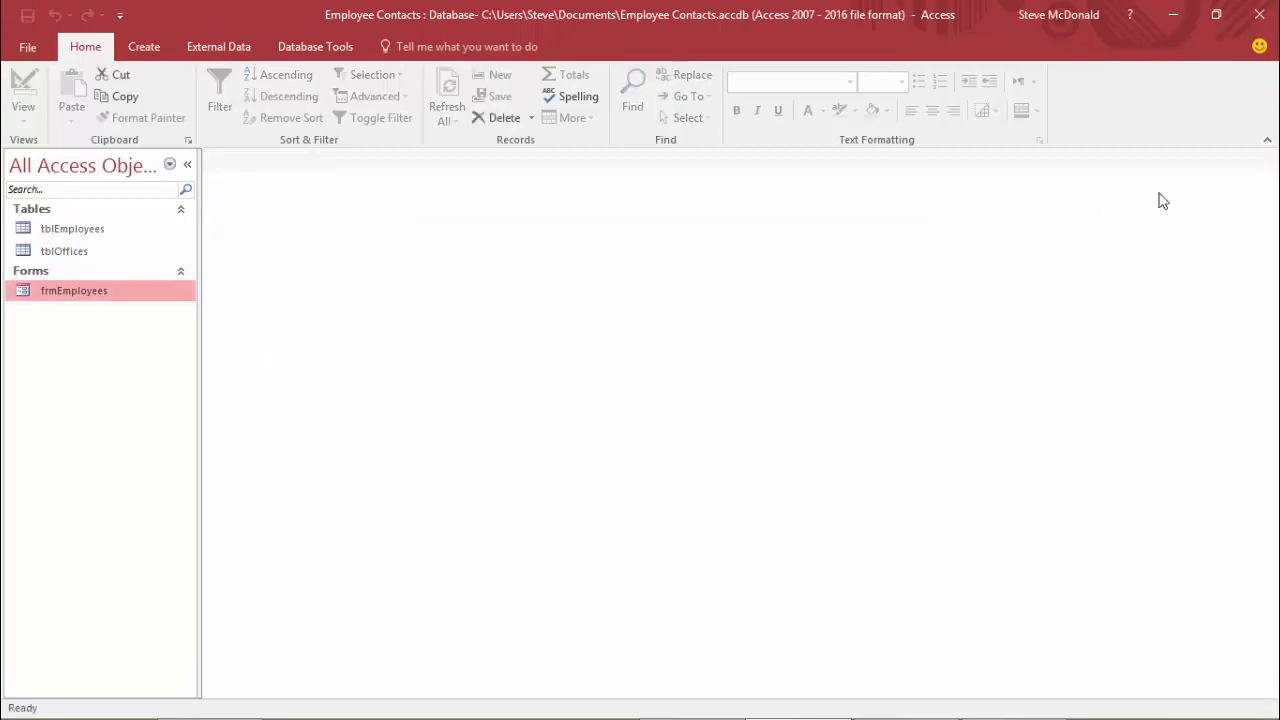
{"action": "right_click", "coordinate": [65, 295]}
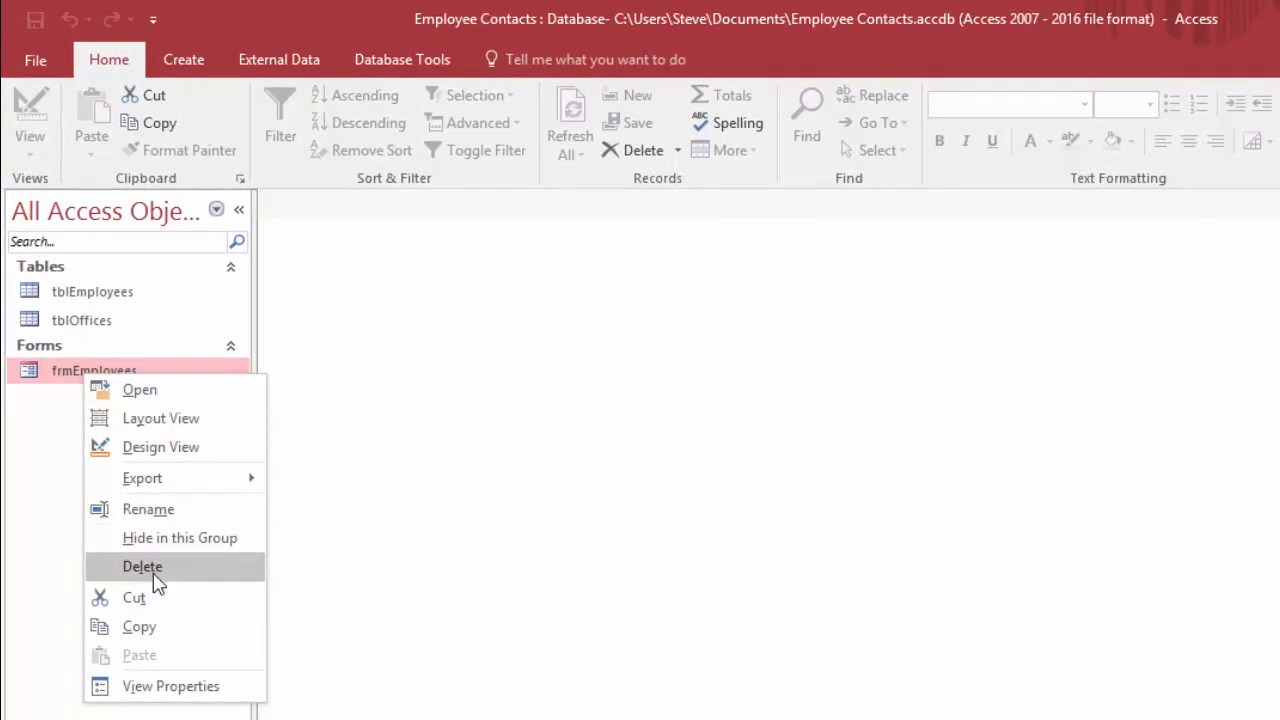
{"action": "left_click", "coordinate": [155, 570]}
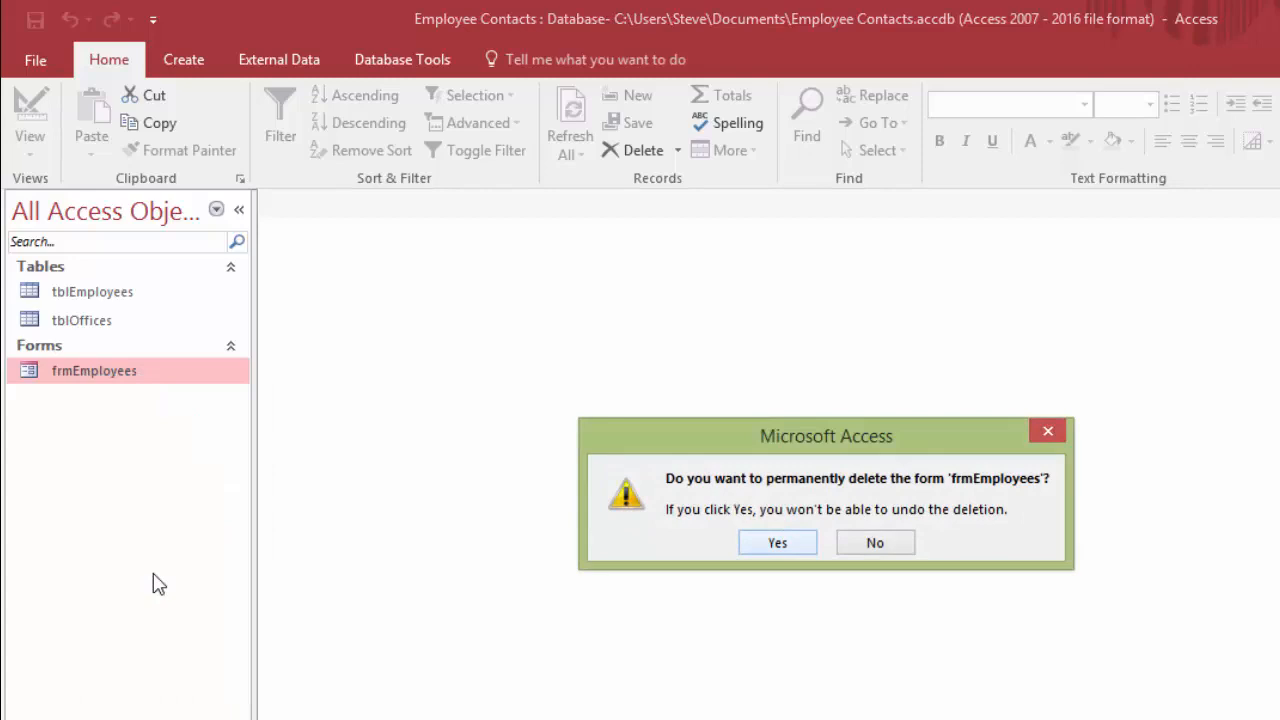
{"action": "left_click", "coordinate": [778, 542]}
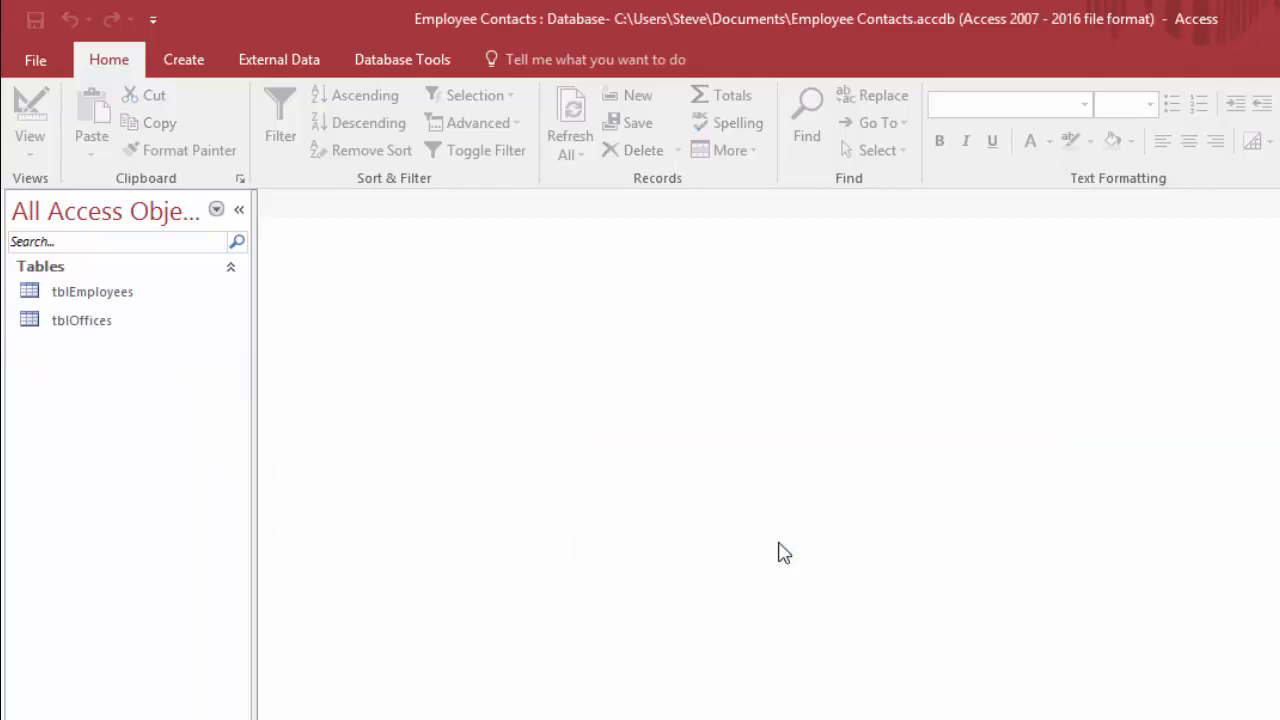
Start the Form Wizard based on the tblEmployees table
{"action": "left_click", "coordinate": [184, 62]}
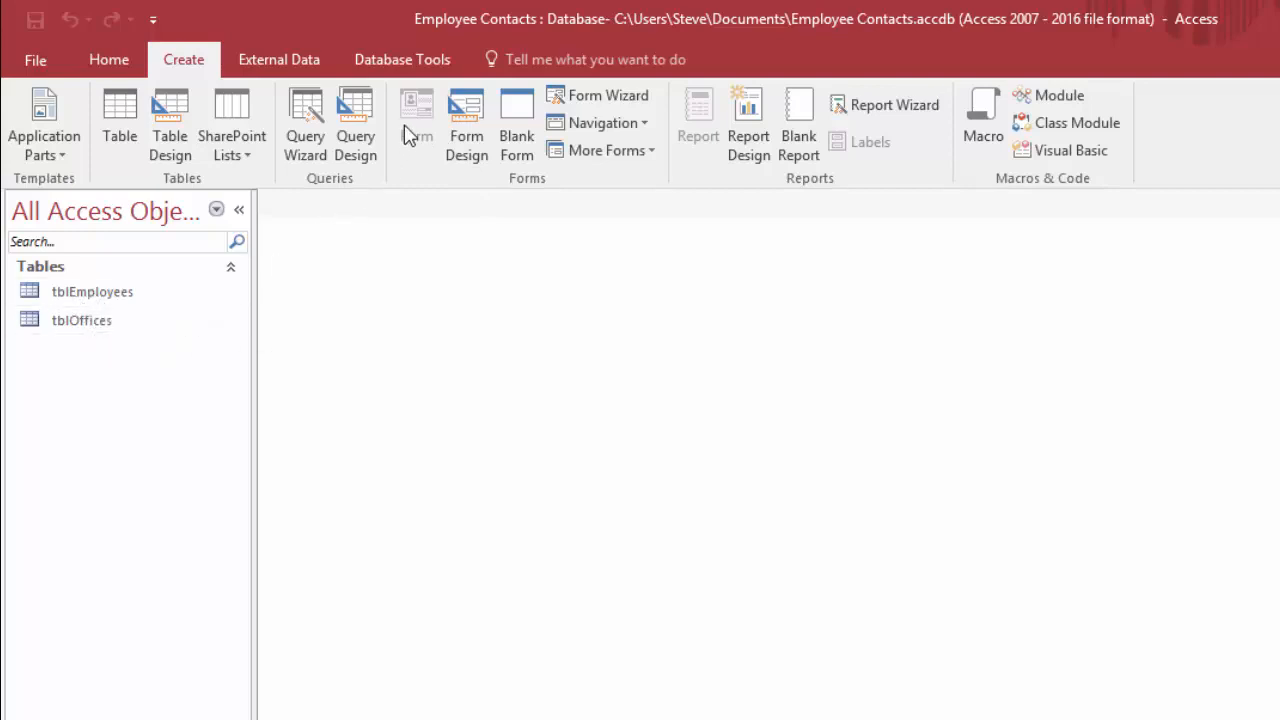
{"action": "left_click", "coordinate": [613, 104]}
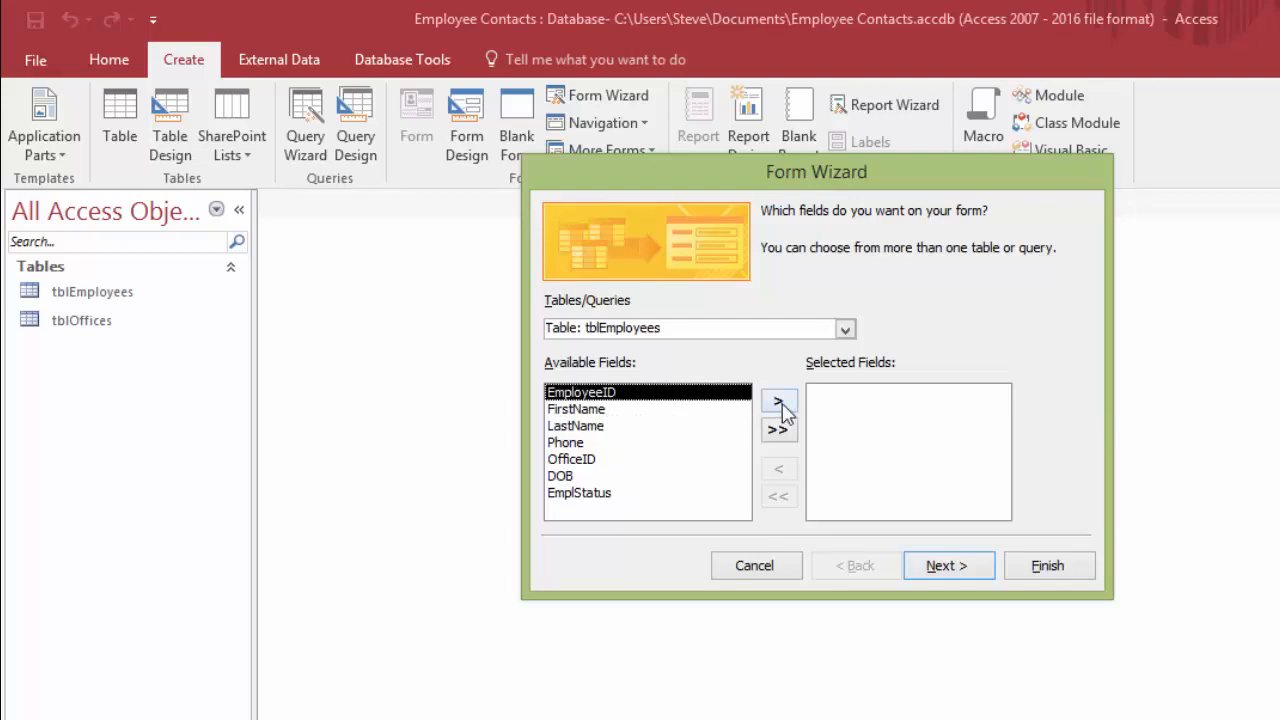
Try adding FirstName, LastName and the remaining fields to the form, take EmployeeID back out, and clear the field selection
{"action": "left_click", "coordinate": [610, 411]}
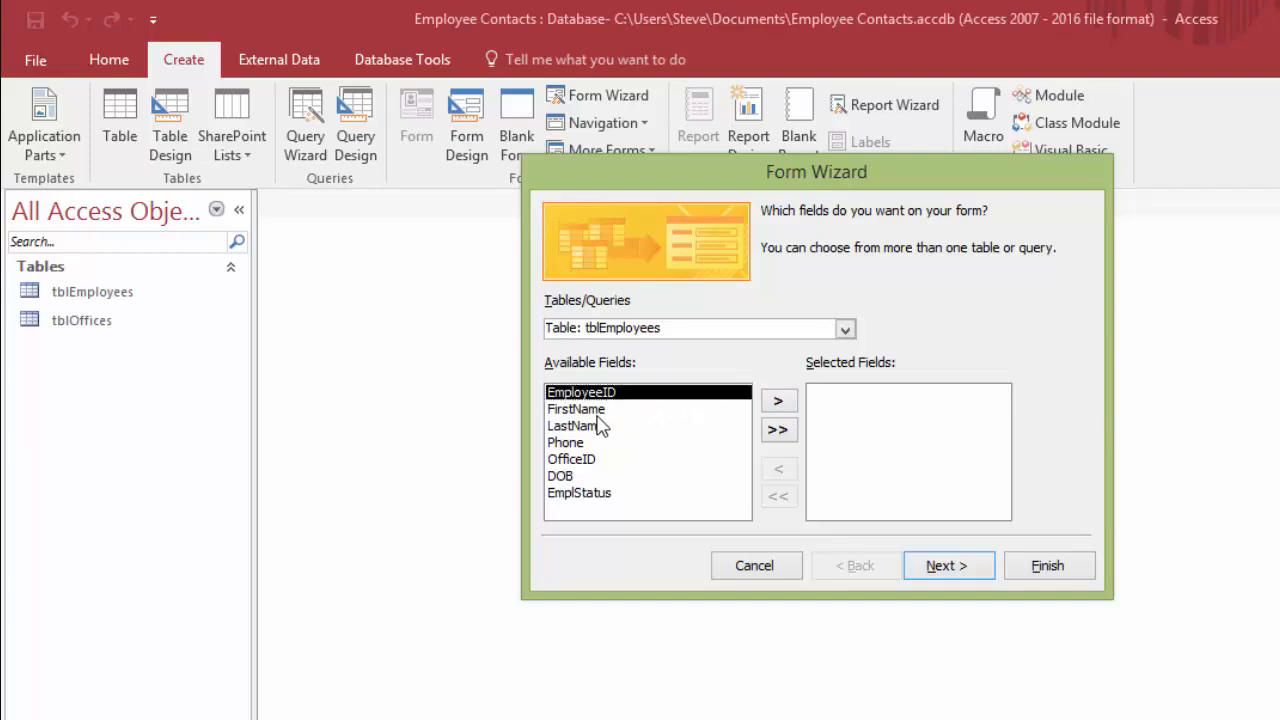
{"action": "left_click", "coordinate": [780, 402]}
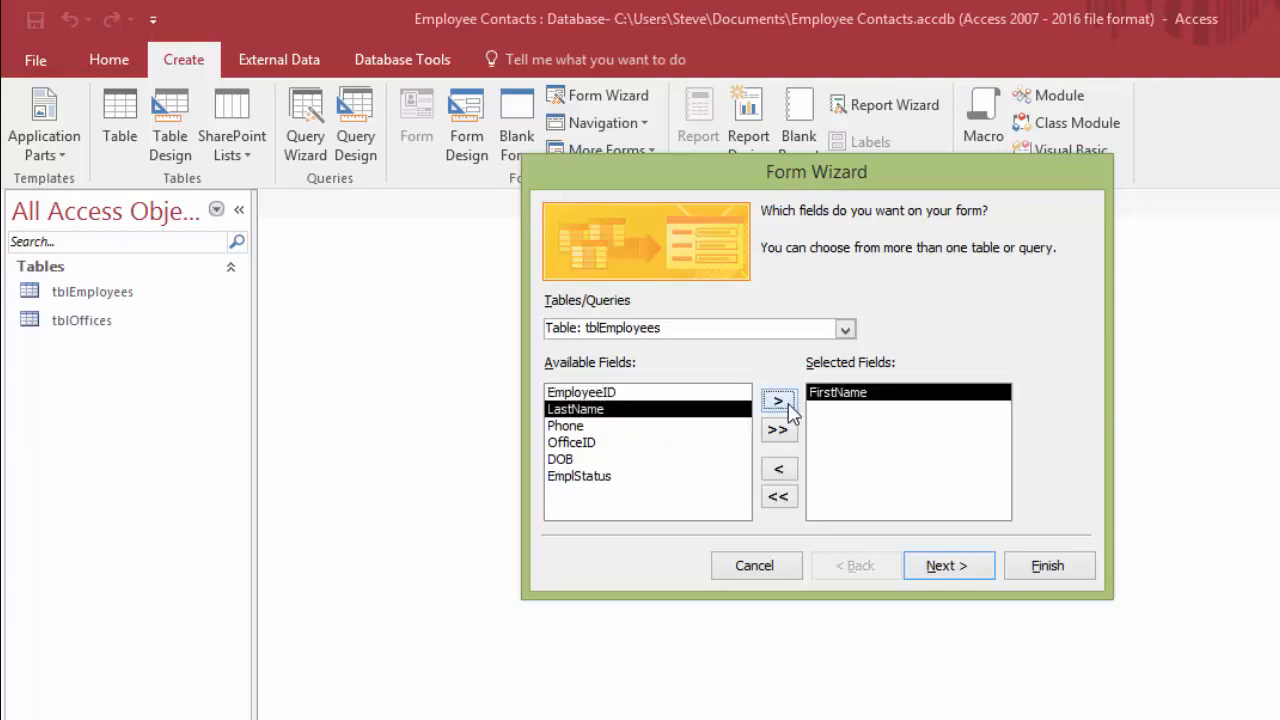
{"action": "double_click", "coordinate": [595, 415]}
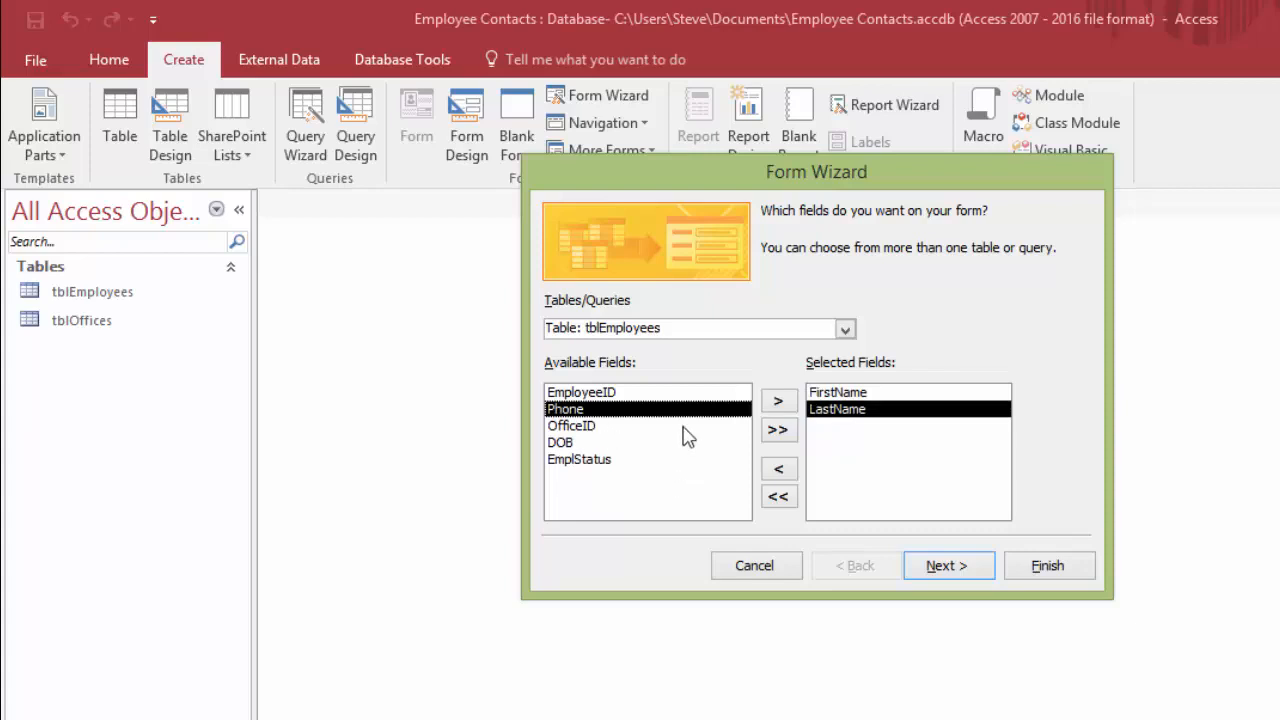
{"action": "left_click", "coordinate": [778, 430]}
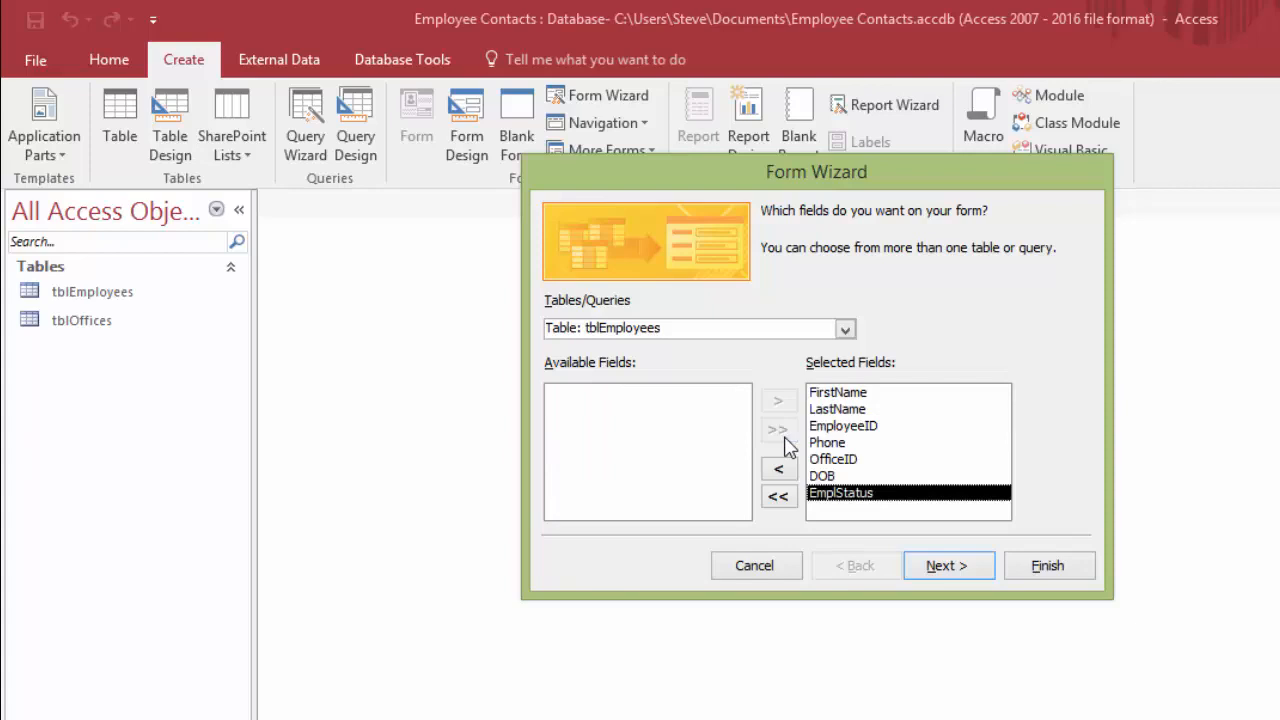
{"action": "left_click", "coordinate": [855, 428]}
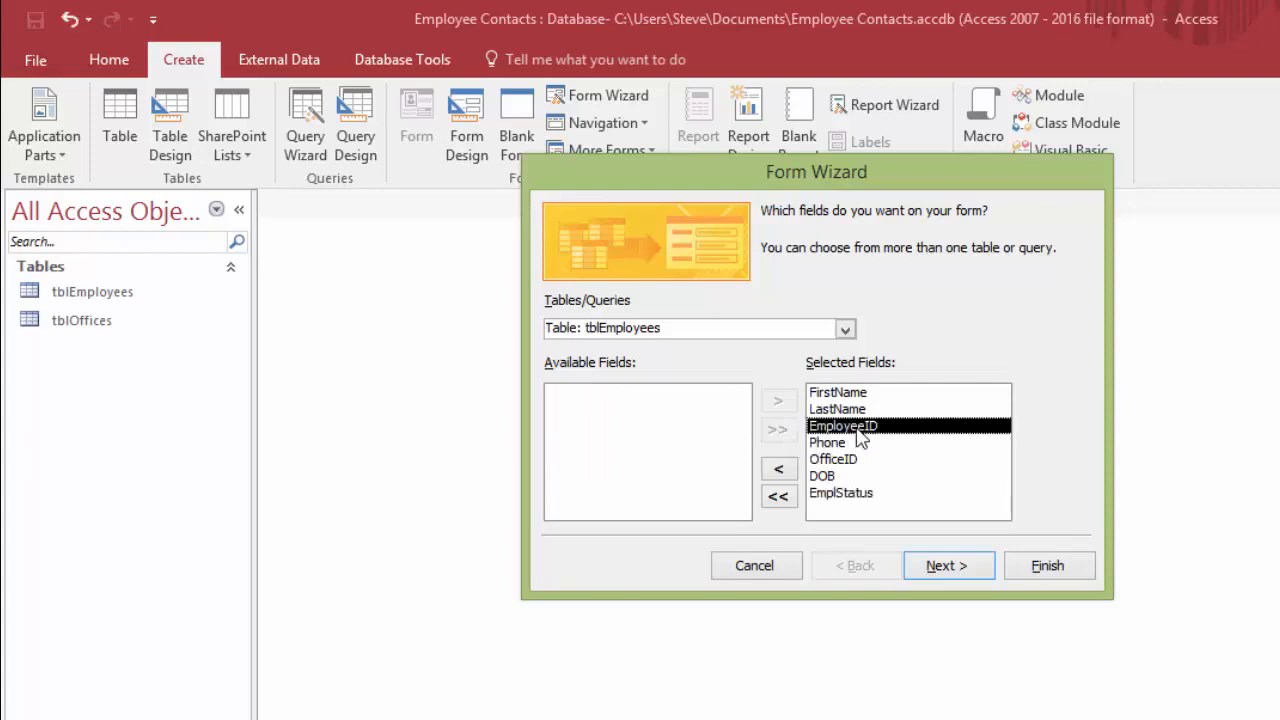
{"action": "left_click", "coordinate": [780, 470]}
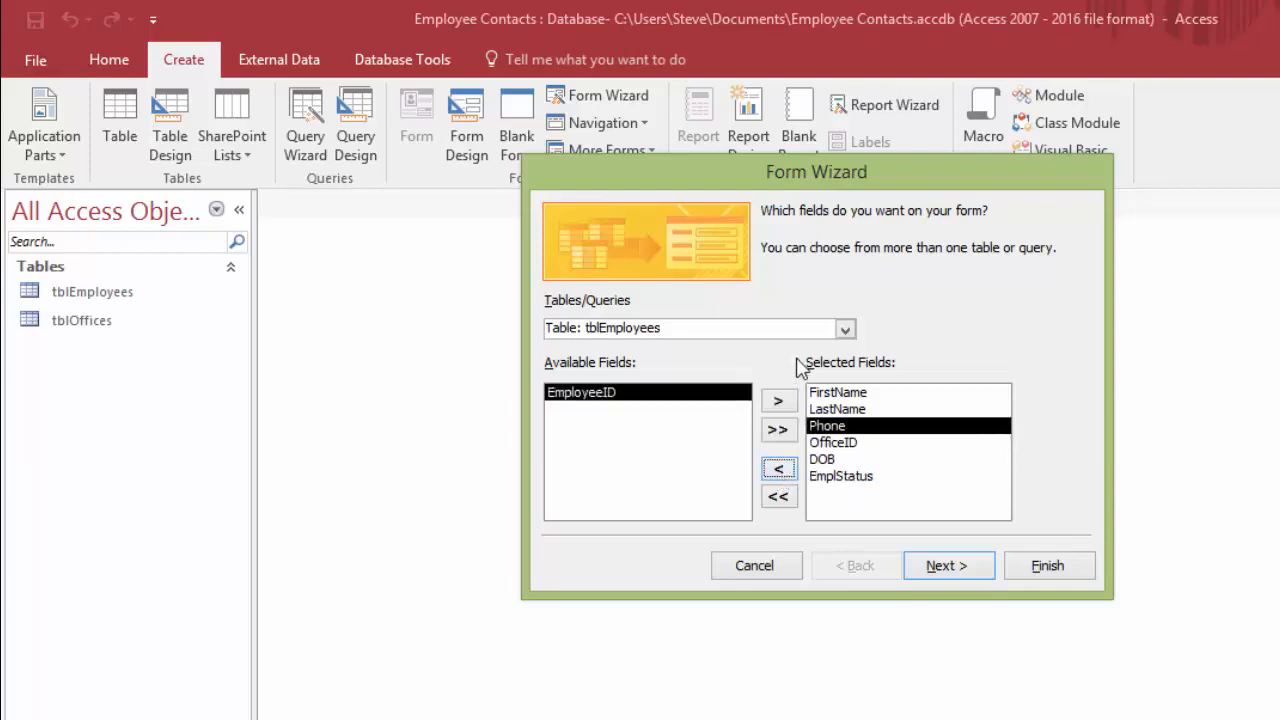
{"action": "left_click", "coordinate": [779, 498]}
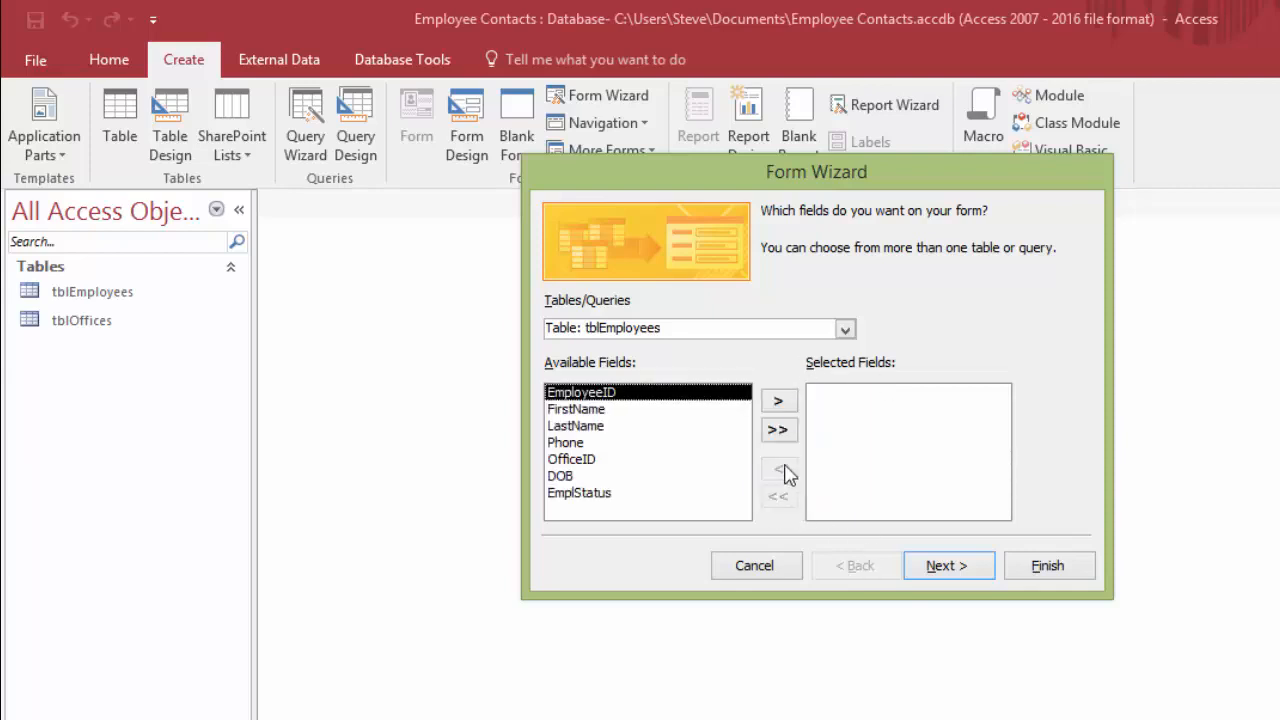
Include every tblEmployees field except EmployeeID in the form and accept the Columnar layout
{"action": "left_click", "coordinate": [779, 432]}
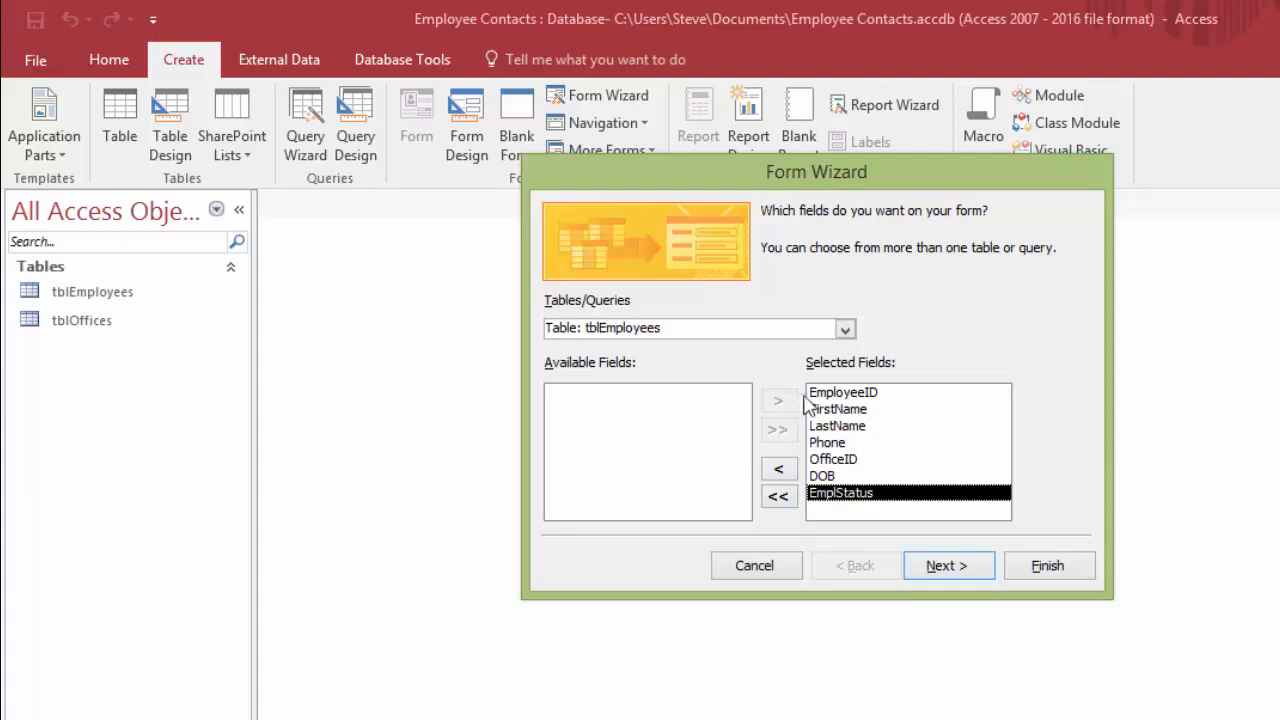
{"action": "left_click", "coordinate": [845, 395]}
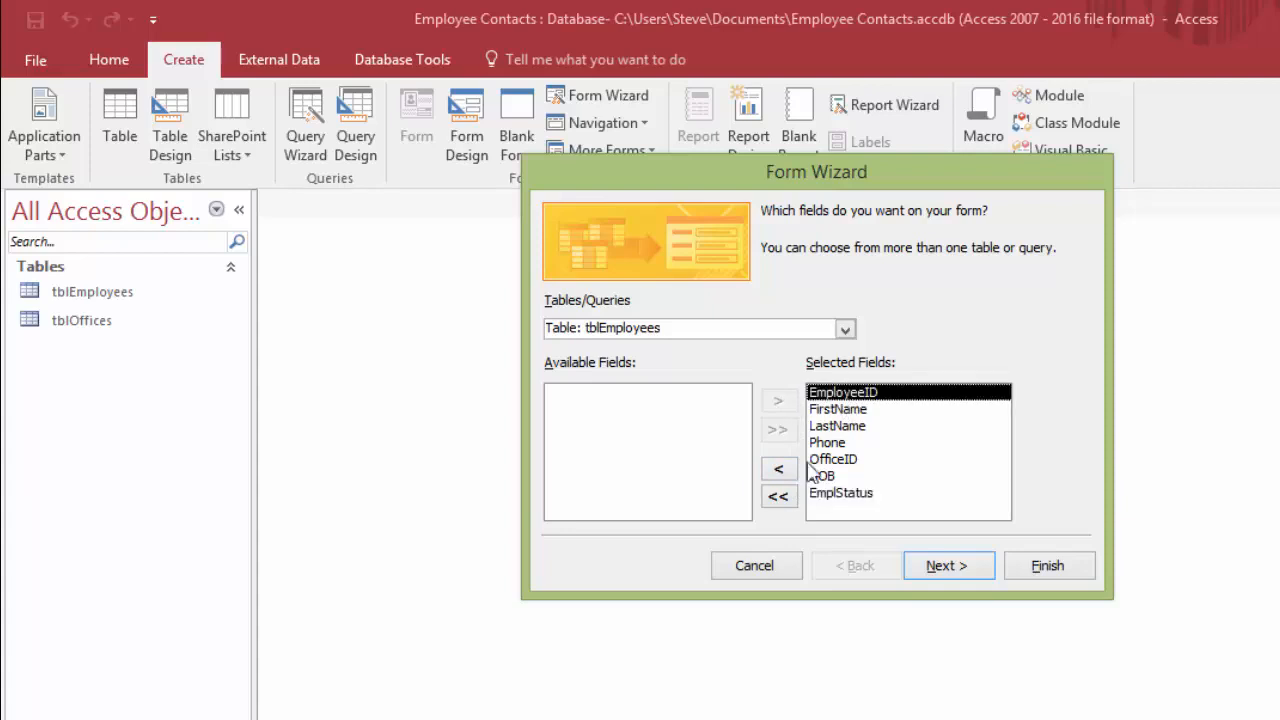
{"action": "left_click", "coordinate": [778, 472]}
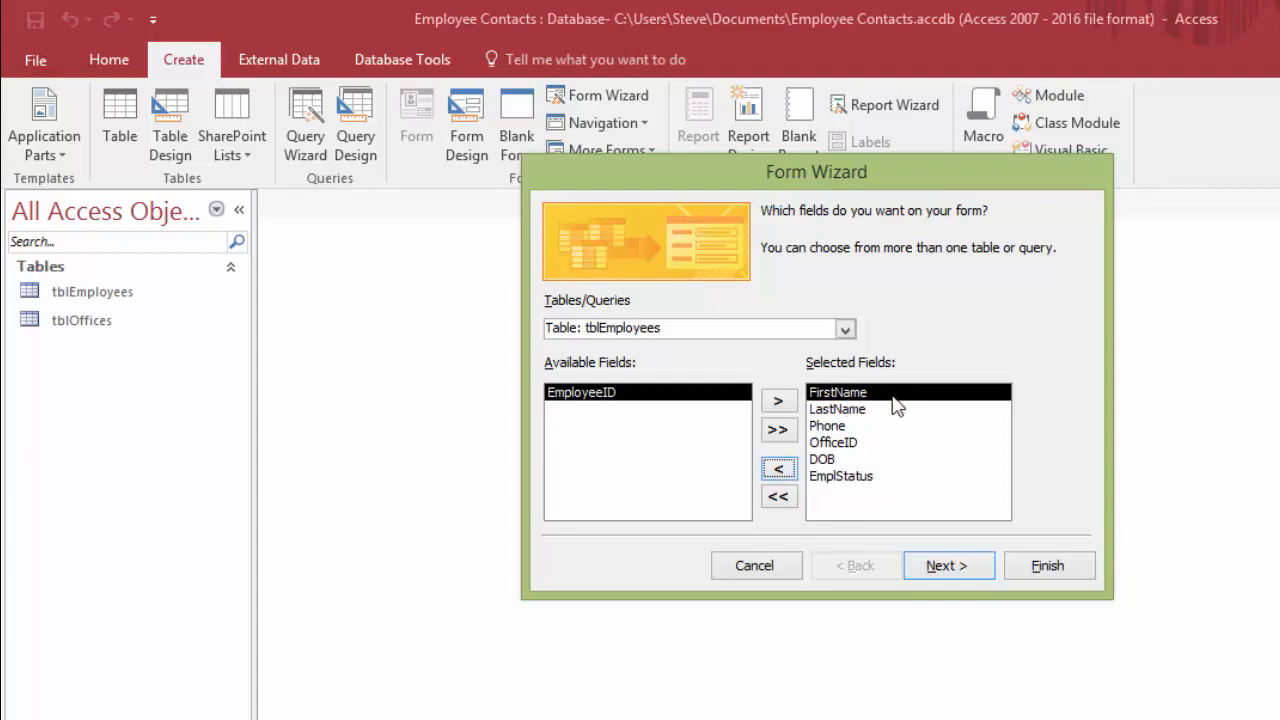
{"action": "left_click", "coordinate": [955, 572]}
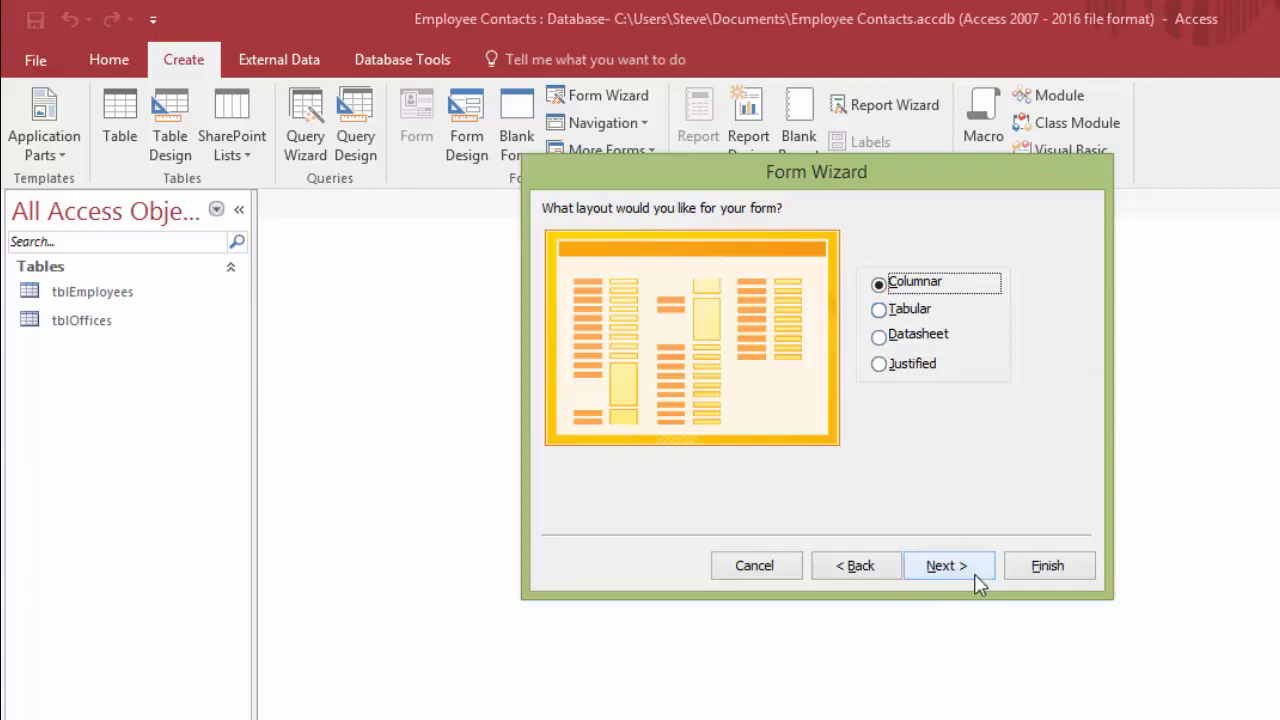
{"action": "left_click", "coordinate": [945, 566]}
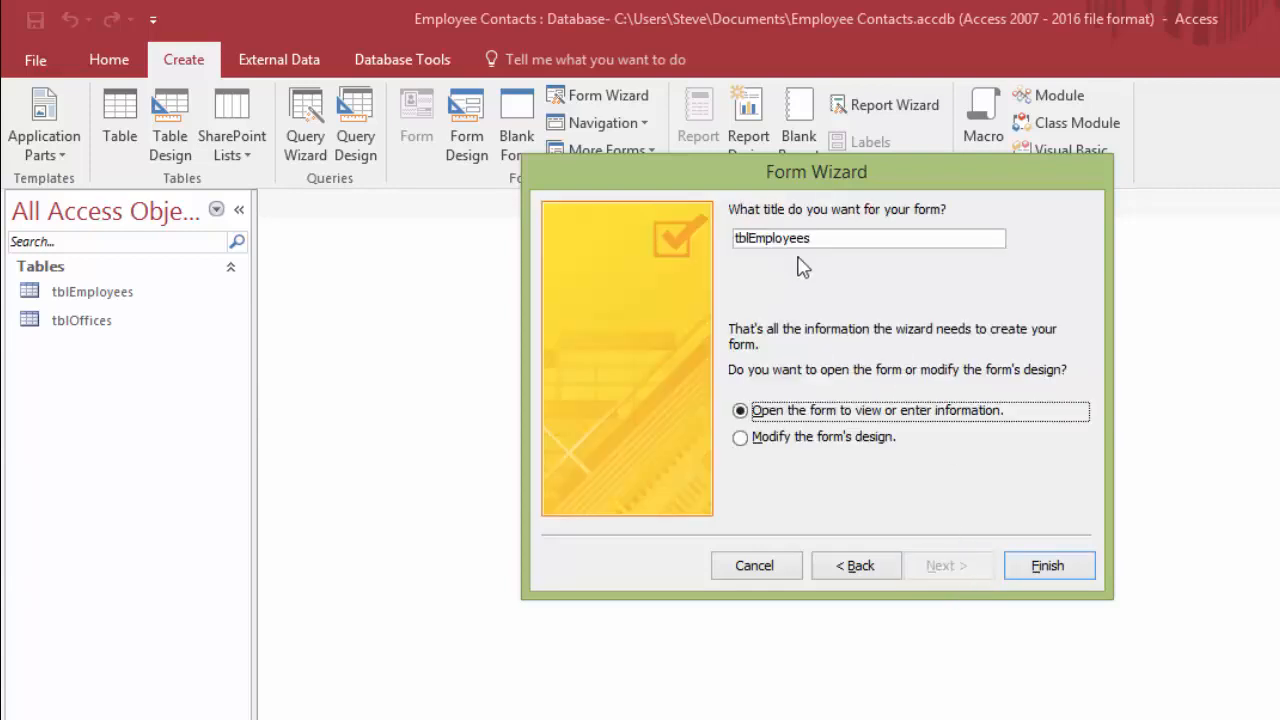
Title the form frmEmployees and finish the wizard with the option to modify the form's design
{"action": "left_click", "coordinate": [750, 237]}
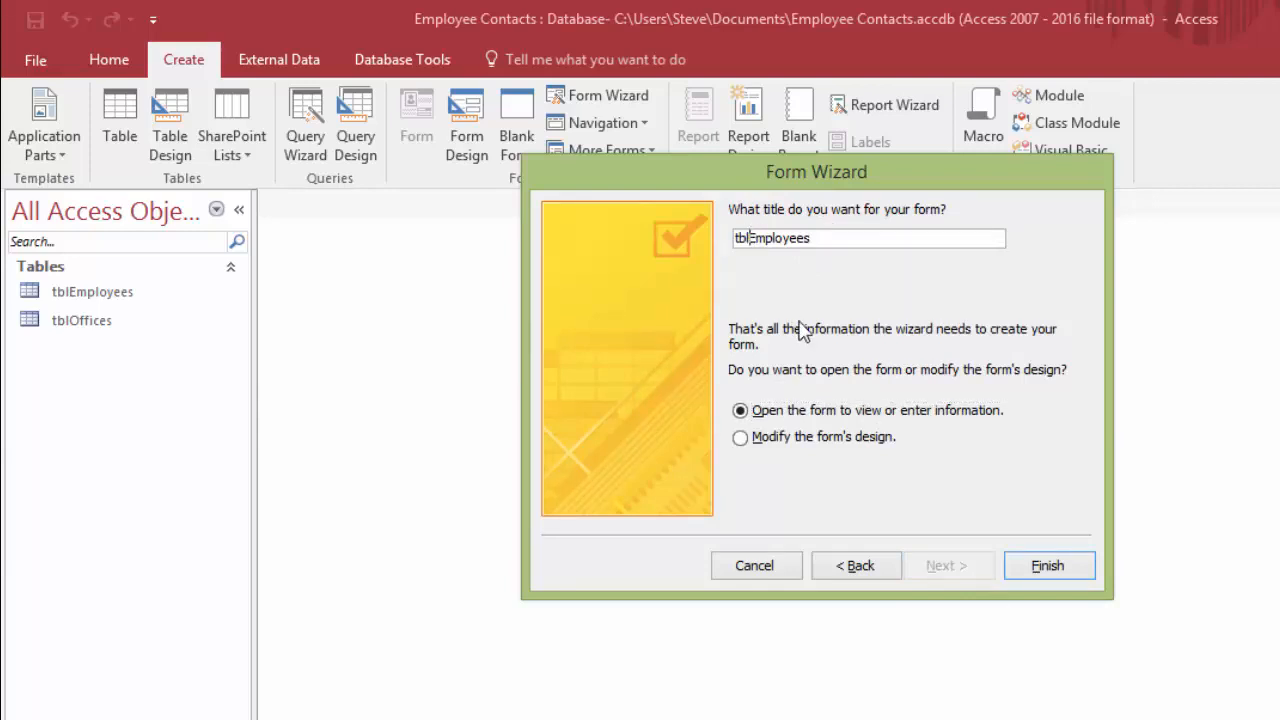
{"action": "key", "text": "BackSpace"}
{"action": "key", "text": "BackSpace"}
{"action": "key", "text": "BackSpace"}
{"action": "type", "text": "frm"}
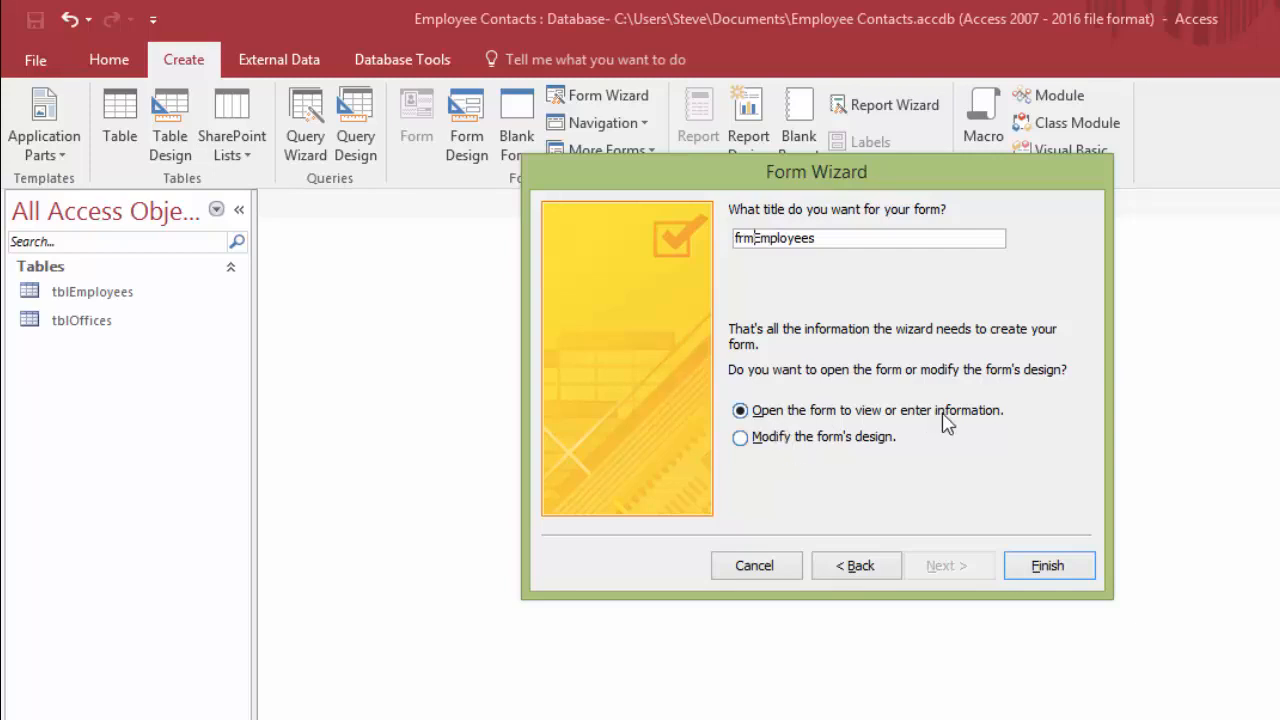
{"action": "left_click", "coordinate": [741, 440]}
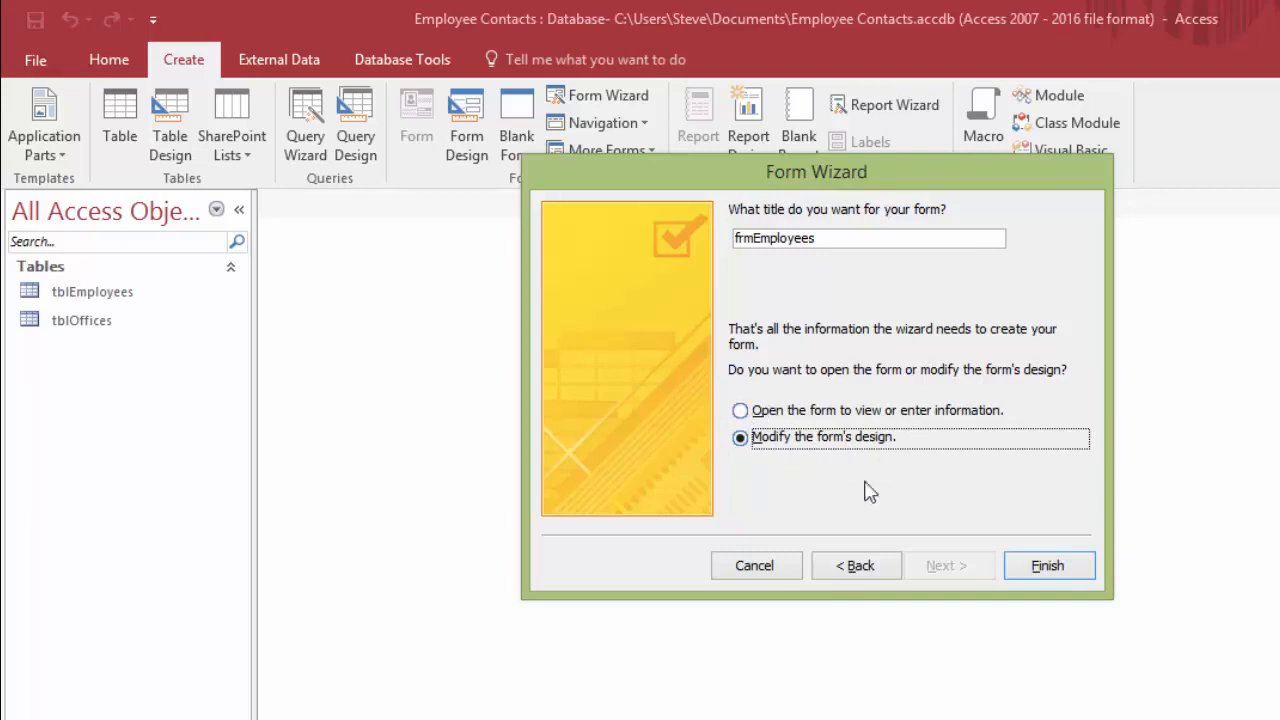
{"action": "left_click", "coordinate": [1076, 574]}
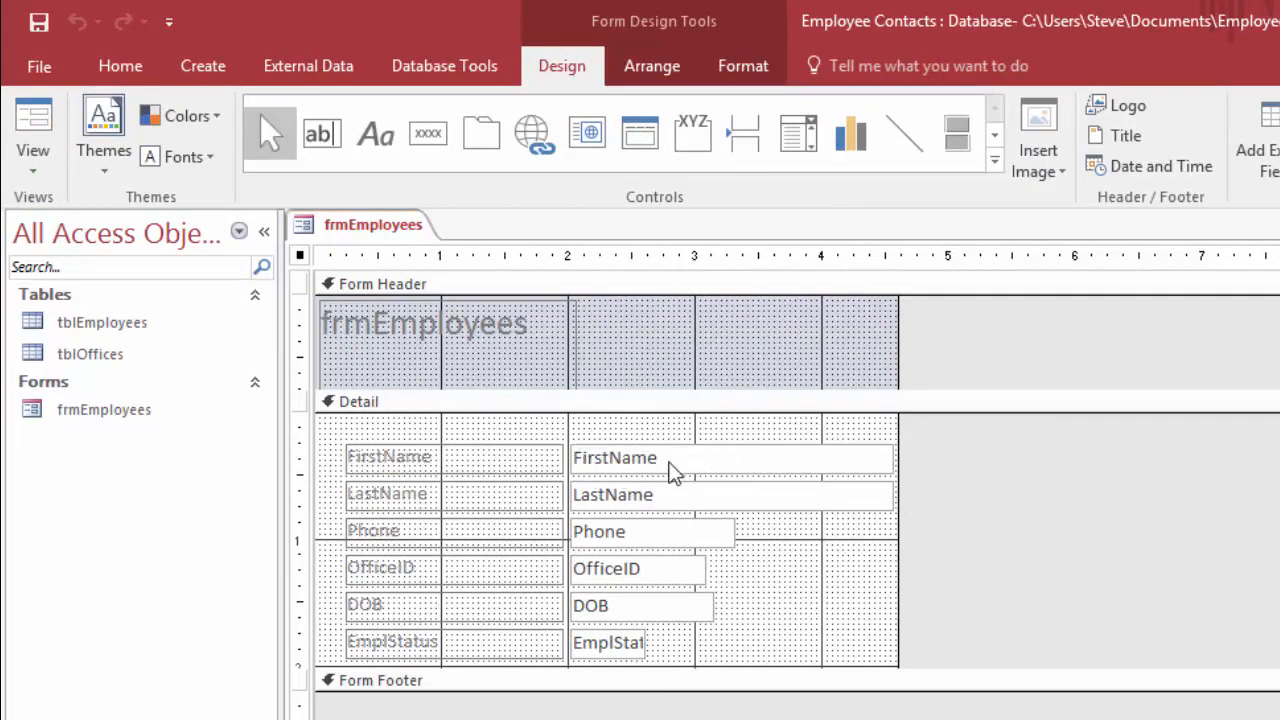
Examine frmEmployees in Form View and Layout View, returning to Design View after each
{"action": "right_click", "coordinate": [352, 236]}
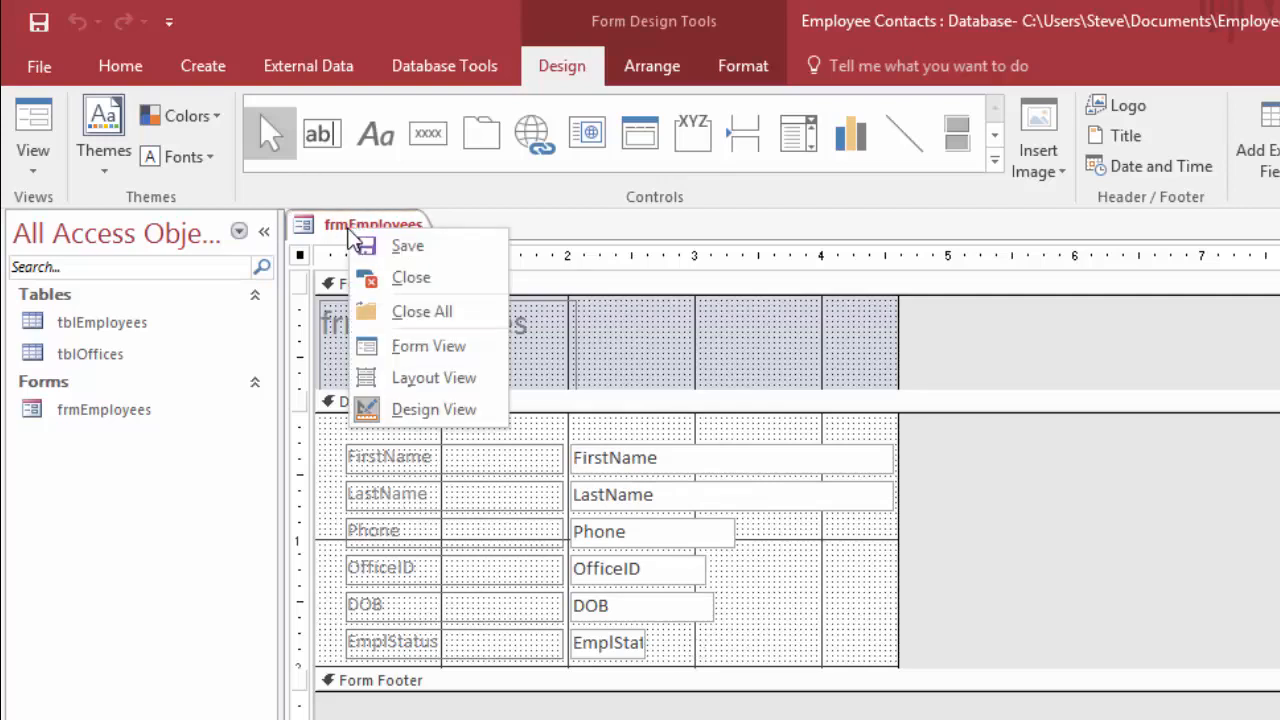
{"action": "left_click", "coordinate": [430, 350]}
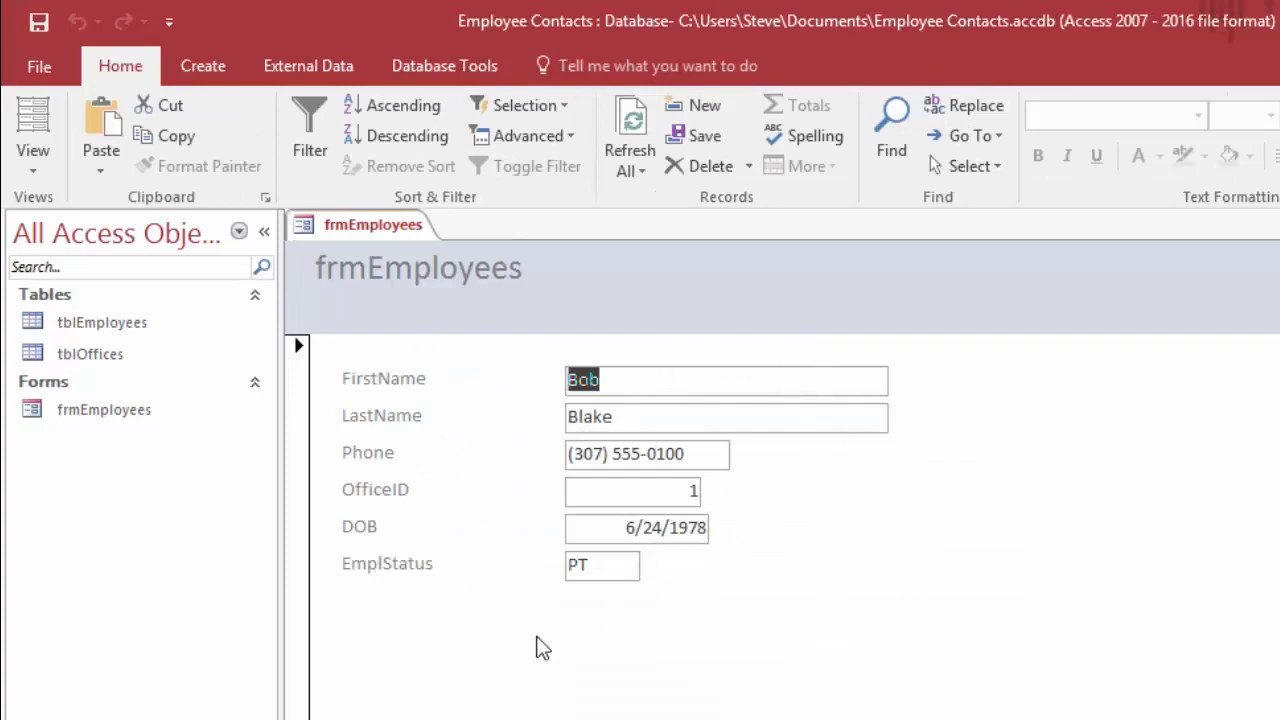
{"action": "right_click", "coordinate": [354, 224]}
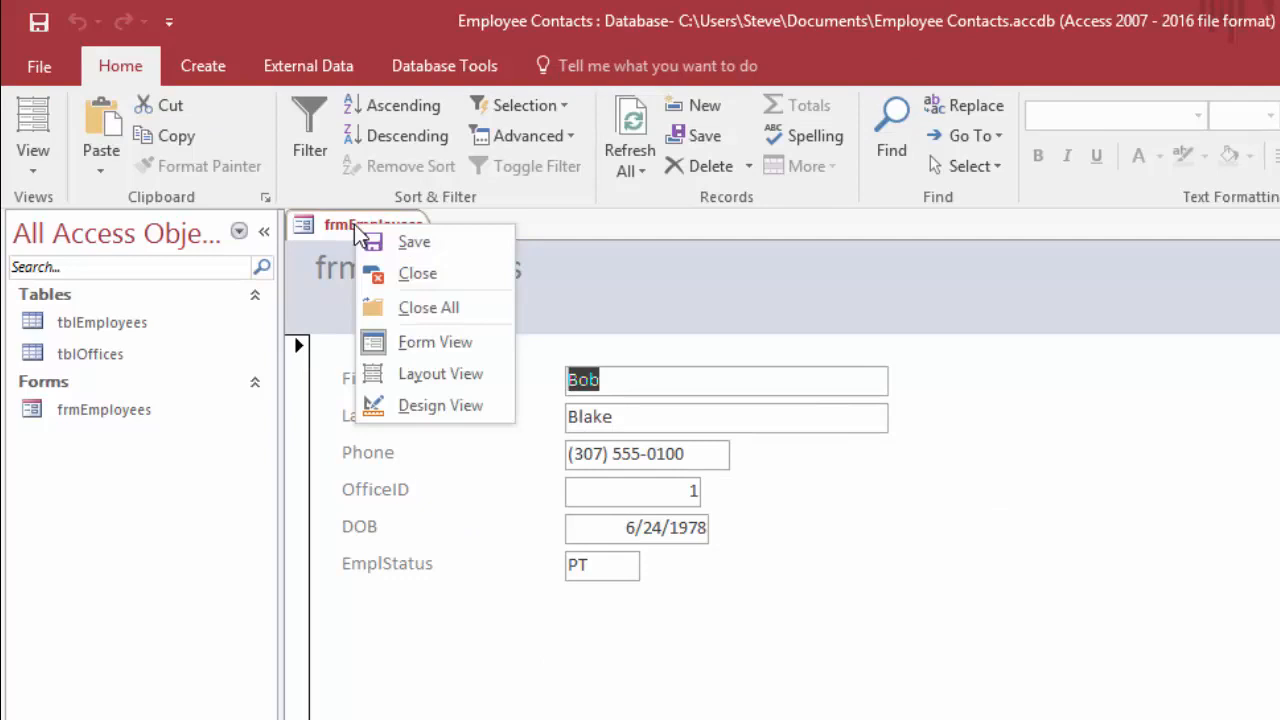
{"action": "left_click", "coordinate": [445, 406]}
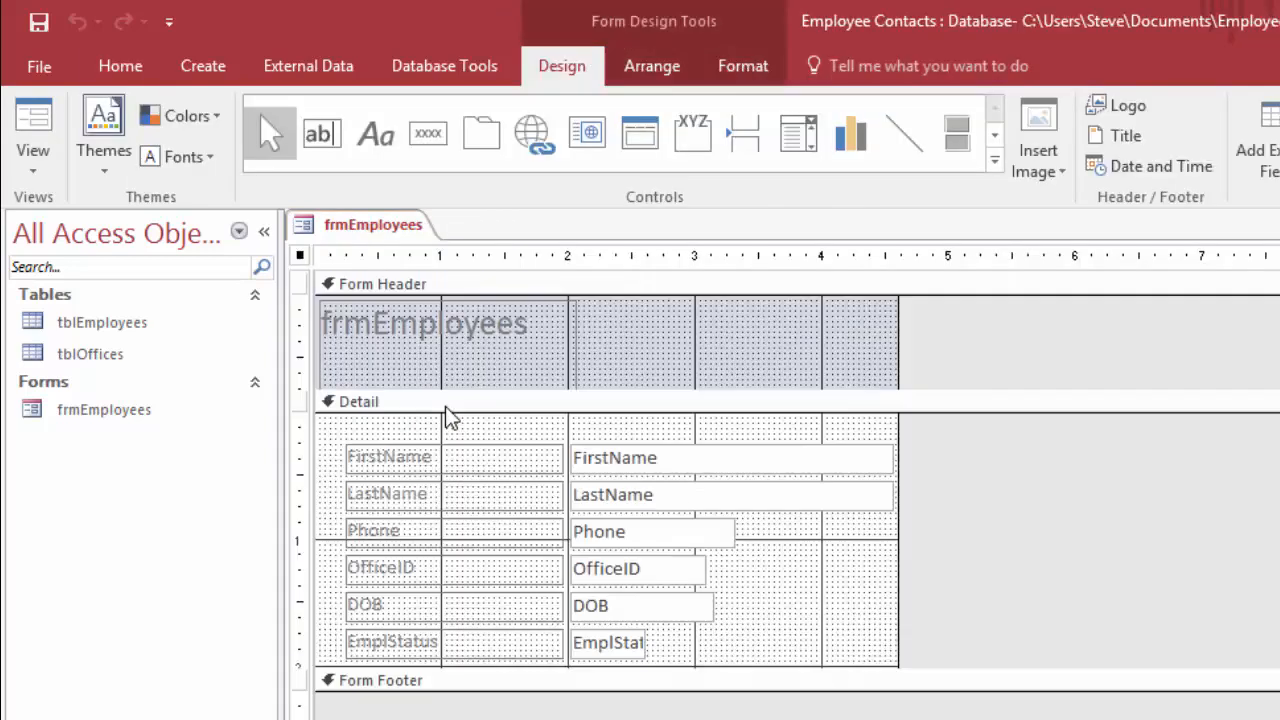
{"action": "right_click", "coordinate": [360, 232]}
{"action": "left_click", "coordinate": [438, 376]}
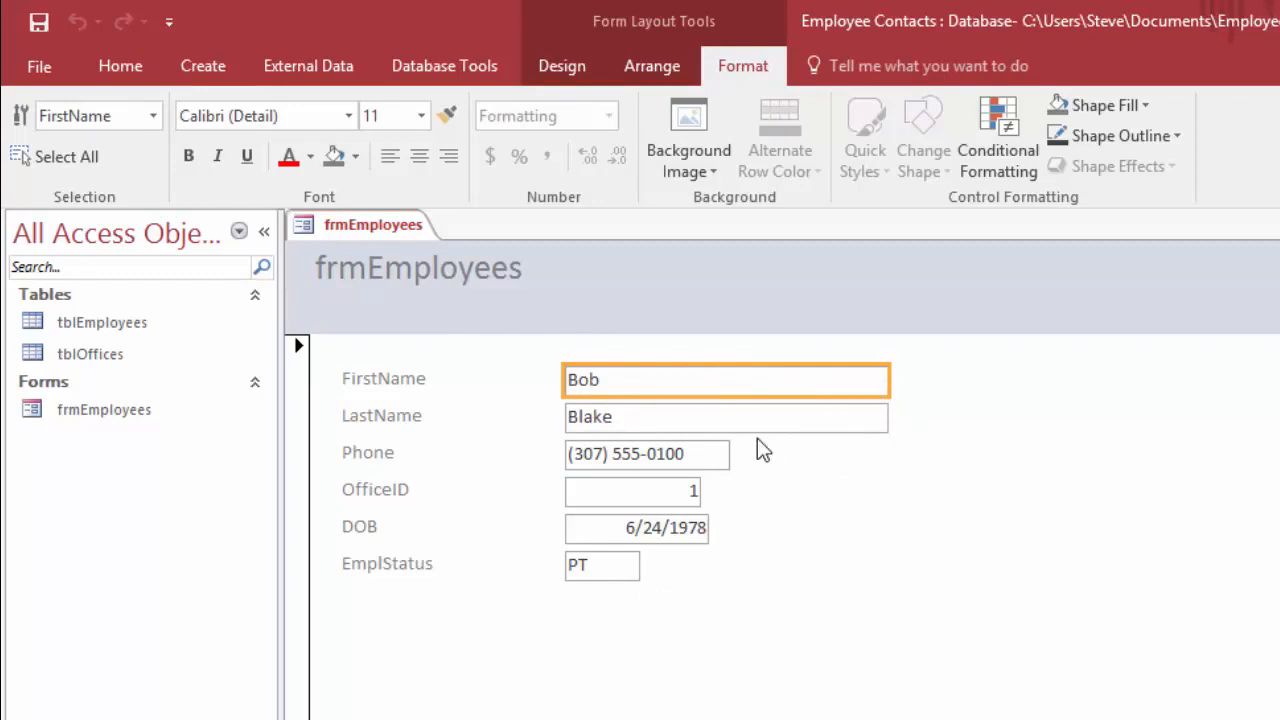
{"action": "right_click", "coordinate": [350, 225]}
{"action": "left_click", "coordinate": [437, 407]}
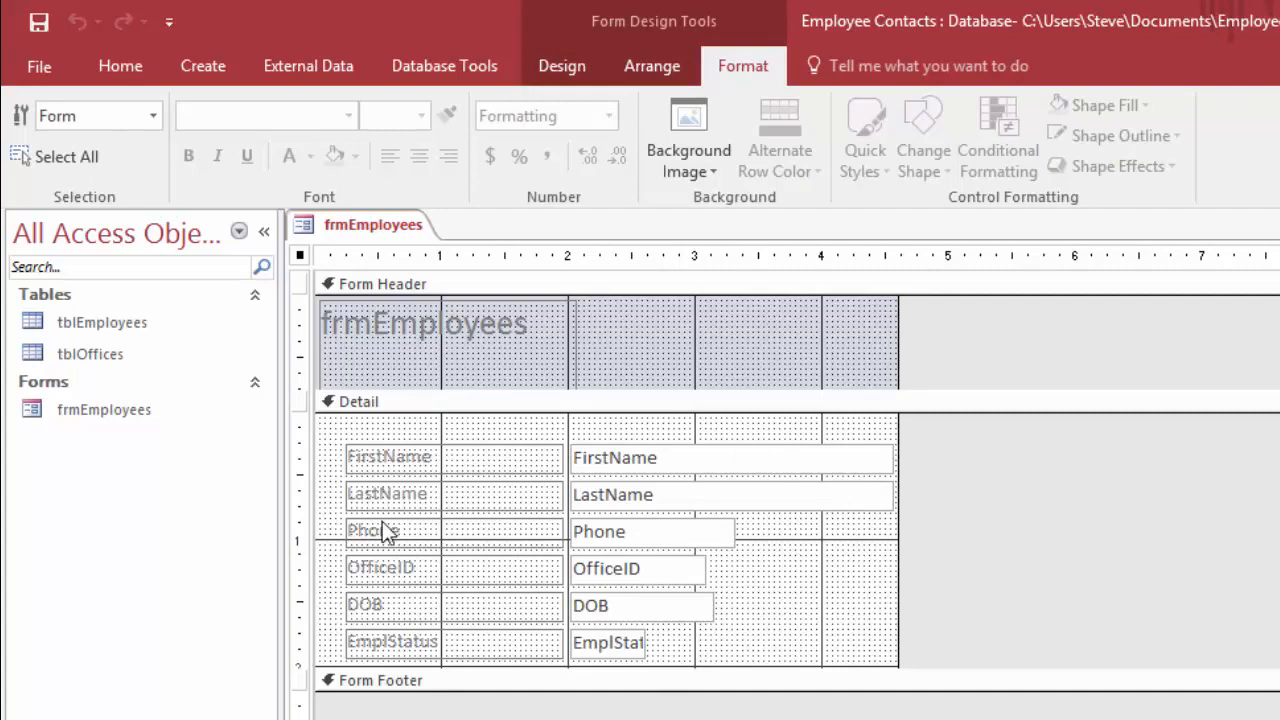
Select the FirstName text box in the Detail section, try resizing it, and undo the last change
{"action": "left_click", "coordinate": [678, 470]}
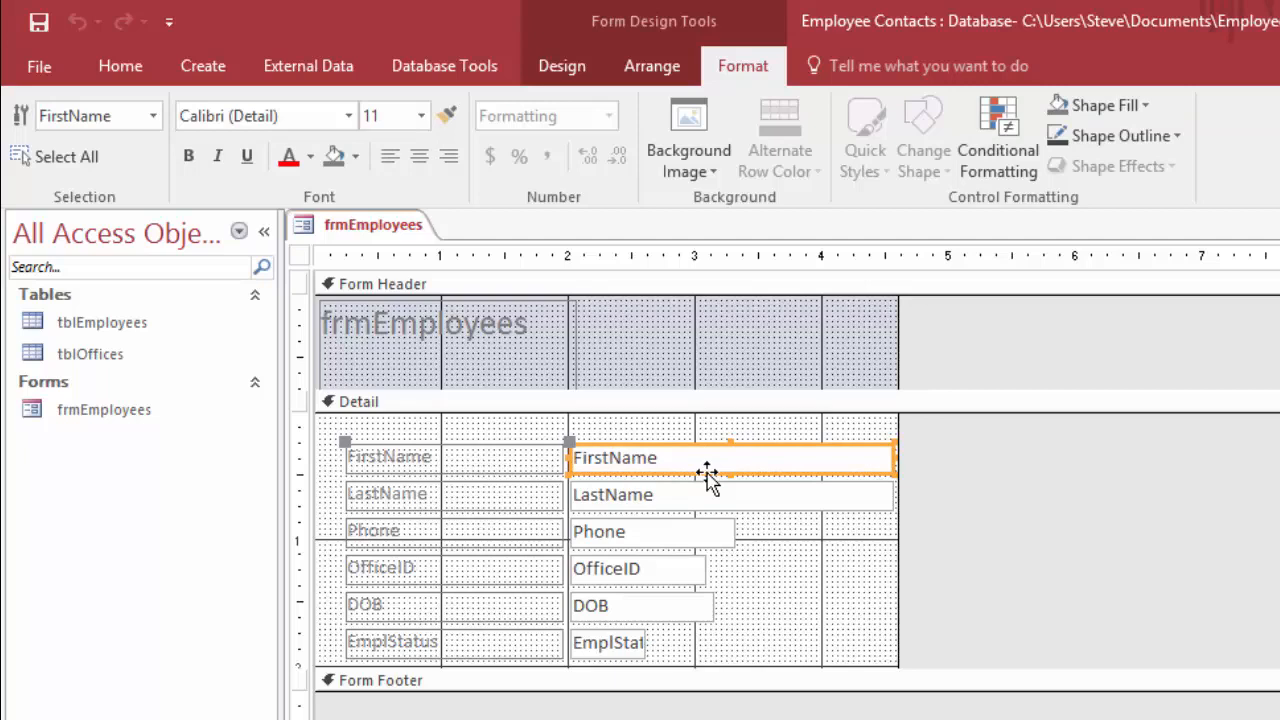
{"action": "mouse_move", "coordinate": [707, 475]}
{"action": "left_mouse_down"}
{"action": "mouse_move", "coordinate": [707, 452]}
{"action": "mouse_move", "coordinate": [663, 443]}
{"action": "mouse_move", "coordinate": [708, 449]}
{"action": "mouse_move", "coordinate": [704, 470]}
{"action": "left_mouse_up"}
{"action": "mouse_move", "coordinate": [729, 444]}
{"action": "left_mouse_down"}
{"action": "mouse_move", "coordinate": [726, 421]}
{"action": "mouse_move", "coordinate": [729, 444]}
{"action": "left_mouse_up"}
{"action": "mouse_move", "coordinate": [891, 458]}
{"action": "left_mouse_down"}
{"action": "mouse_move", "coordinate": [1077, 458]}
{"action": "mouse_move", "coordinate": [892, 464]}
{"action": "left_mouse_up"}
{"action": "key", "text": "ctrl+z"}
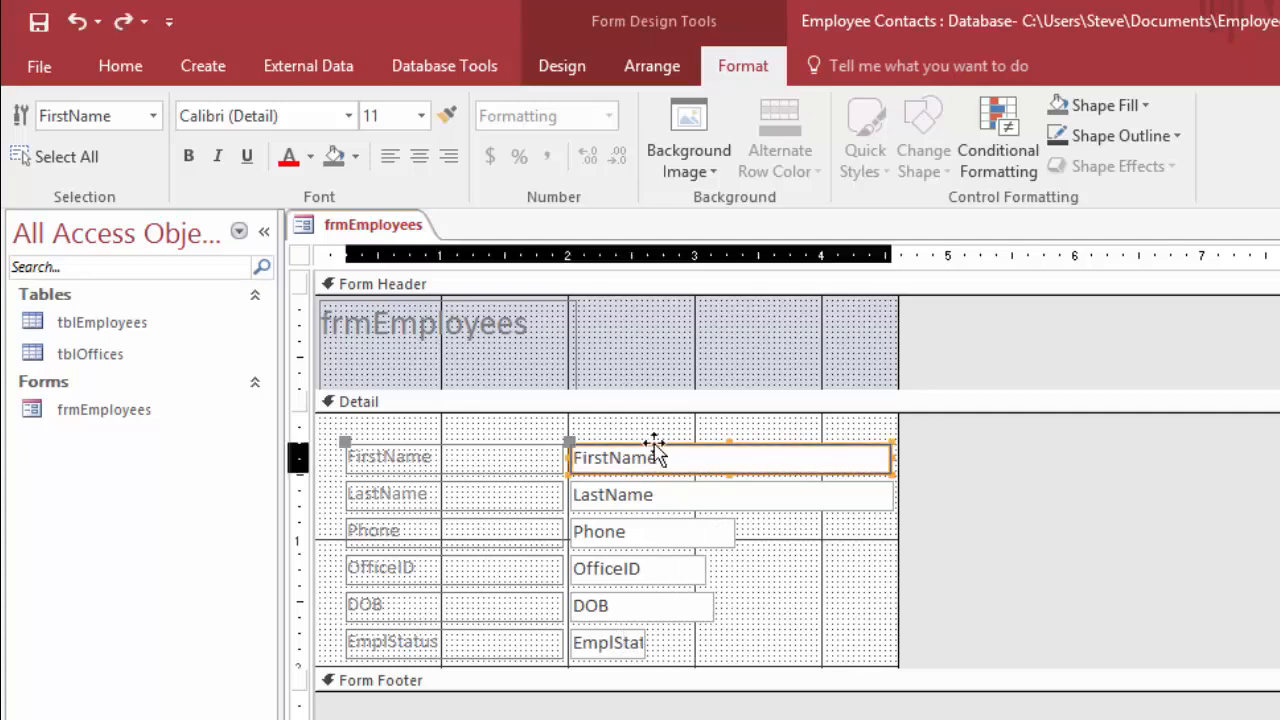
Try moving the FirstName text box up with its label and moving the label alone above the box, undoing each move
{"action": "left_click_drag", "start_coordinate": [660, 443], "coordinate": [656, 418]}
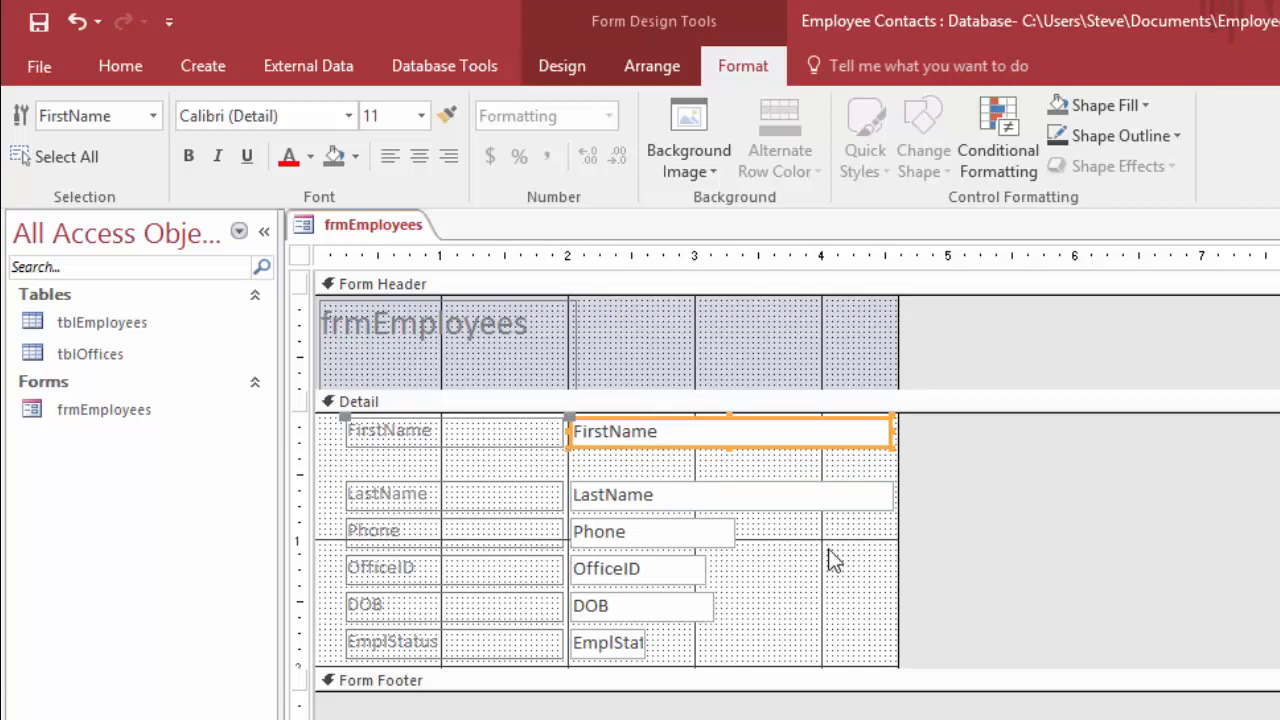
{"action": "key", "text": "ctrl+z"}
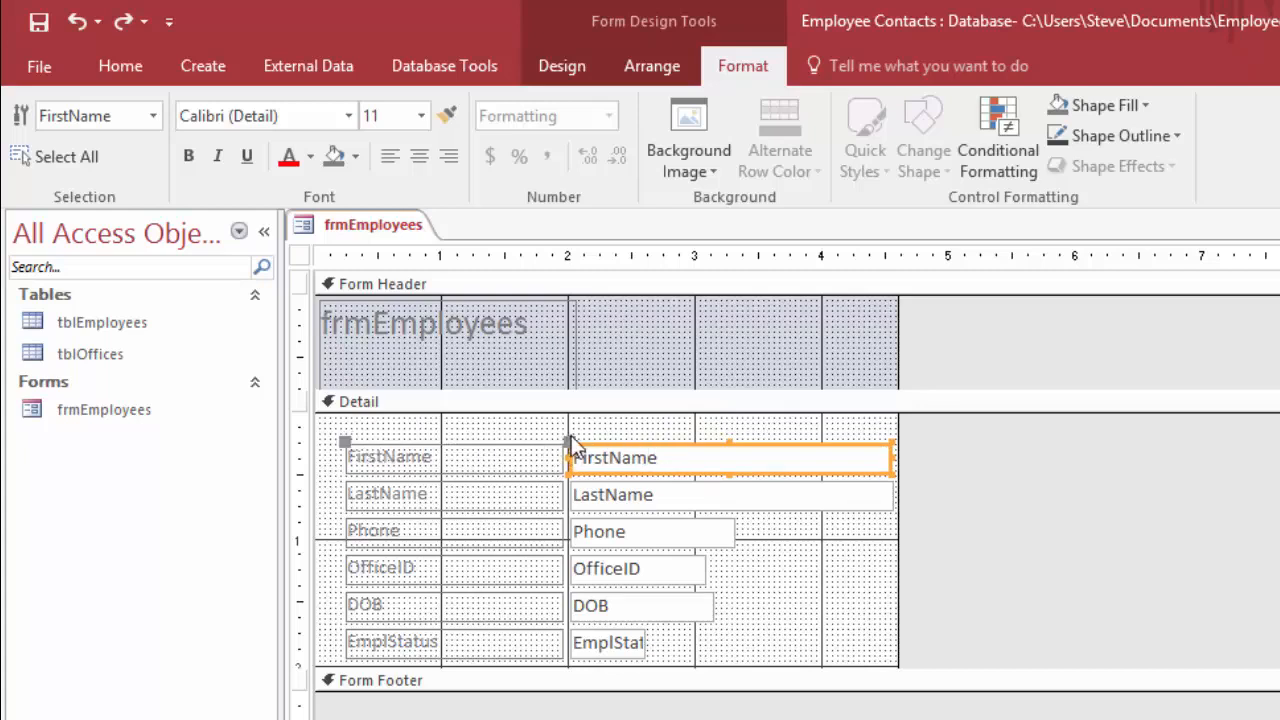
{"action": "mouse_move", "coordinate": [344, 442]}
{"action": "left_mouse_down"}
{"action": "mouse_move", "coordinate": [340, 425]}
{"action": "mouse_move", "coordinate": [577, 420]}
{"action": "mouse_move", "coordinate": [565, 418]}
{"action": "left_mouse_up"}
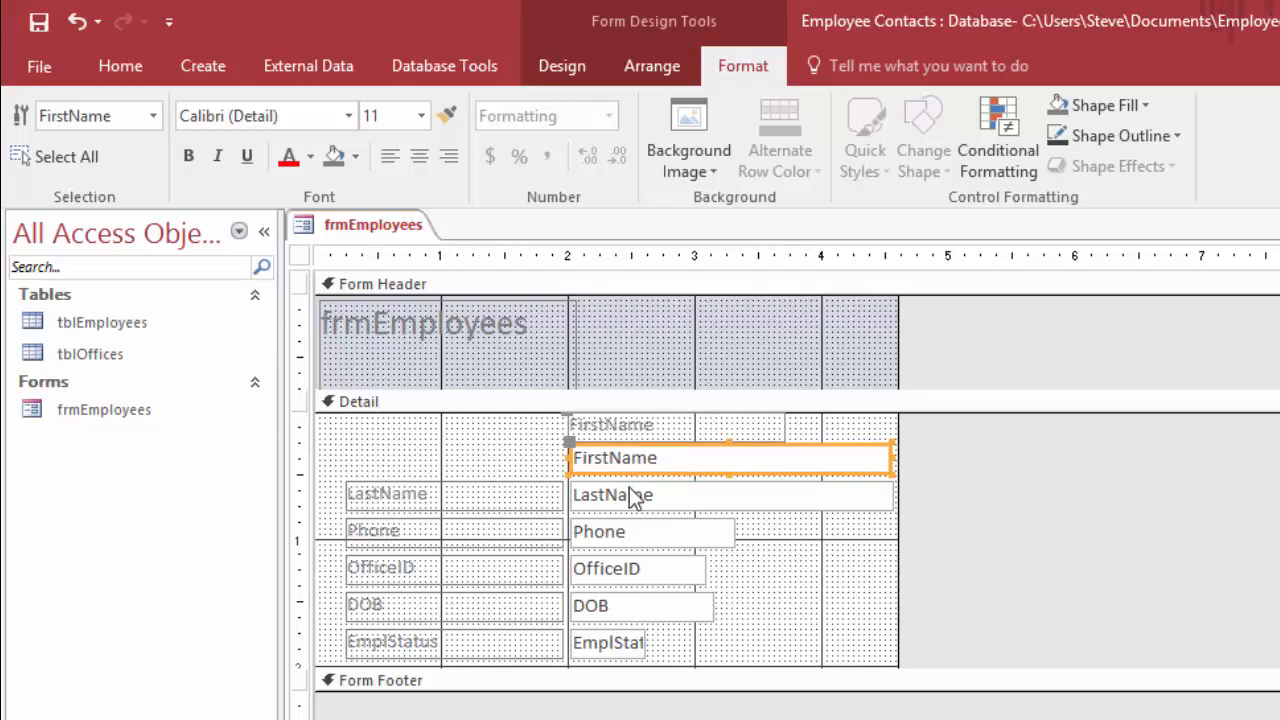
{"action": "key", "text": "ctrl+z"}
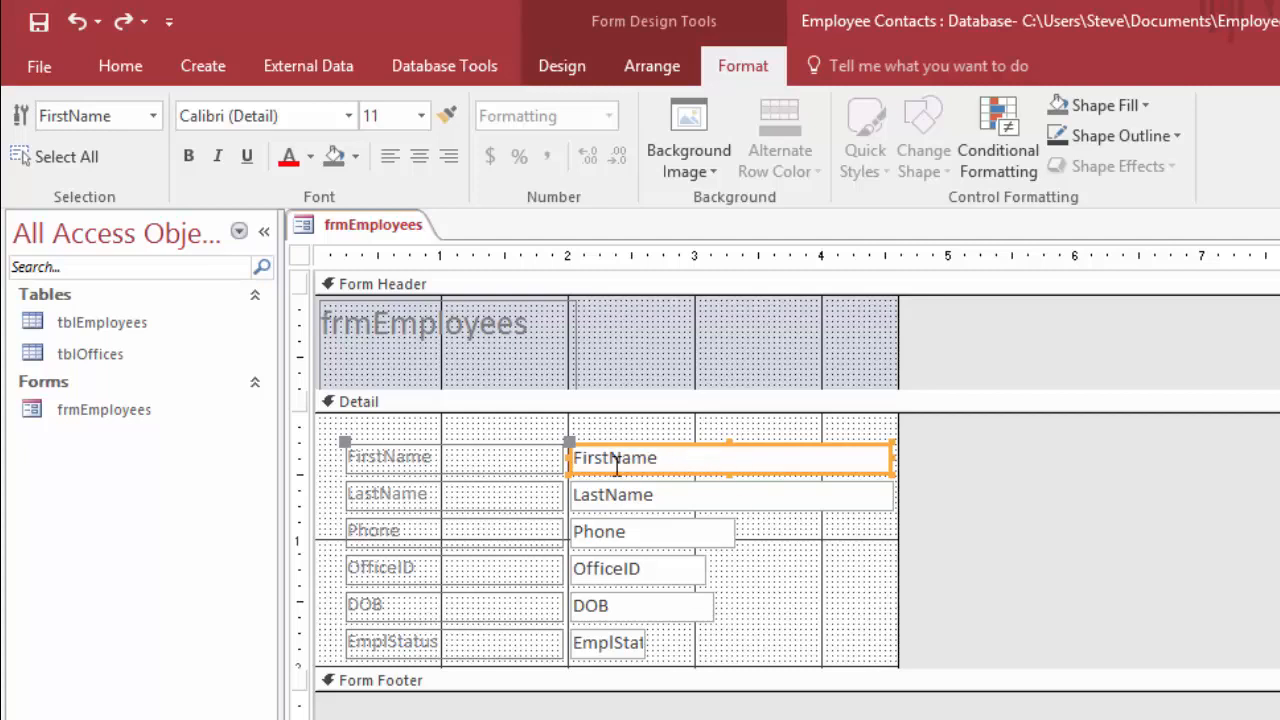
Try moving the FirstName and EmplStatus text boxes right together, undo the move, and clear the selection
{"action": "left_click", "coordinate": [622, 642], "text": "shift"}
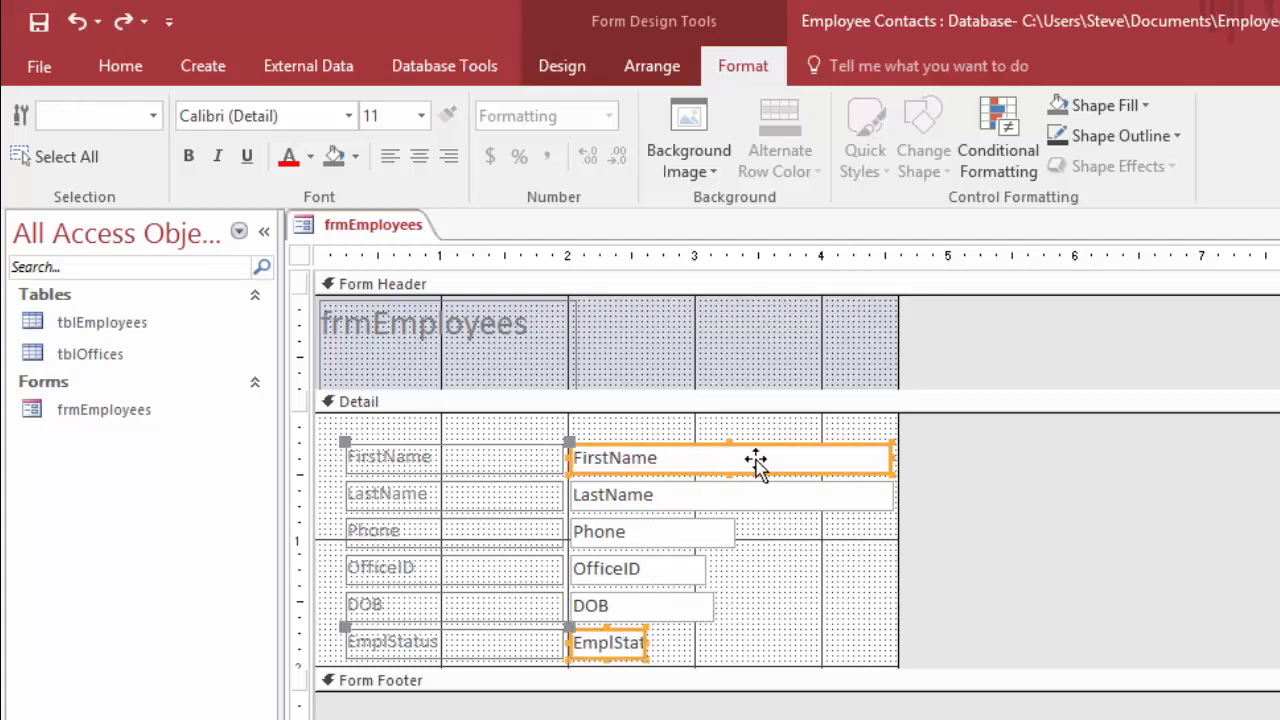
{"action": "left_click_drag", "start_coordinate": [767, 455], "coordinate": [840, 452]}
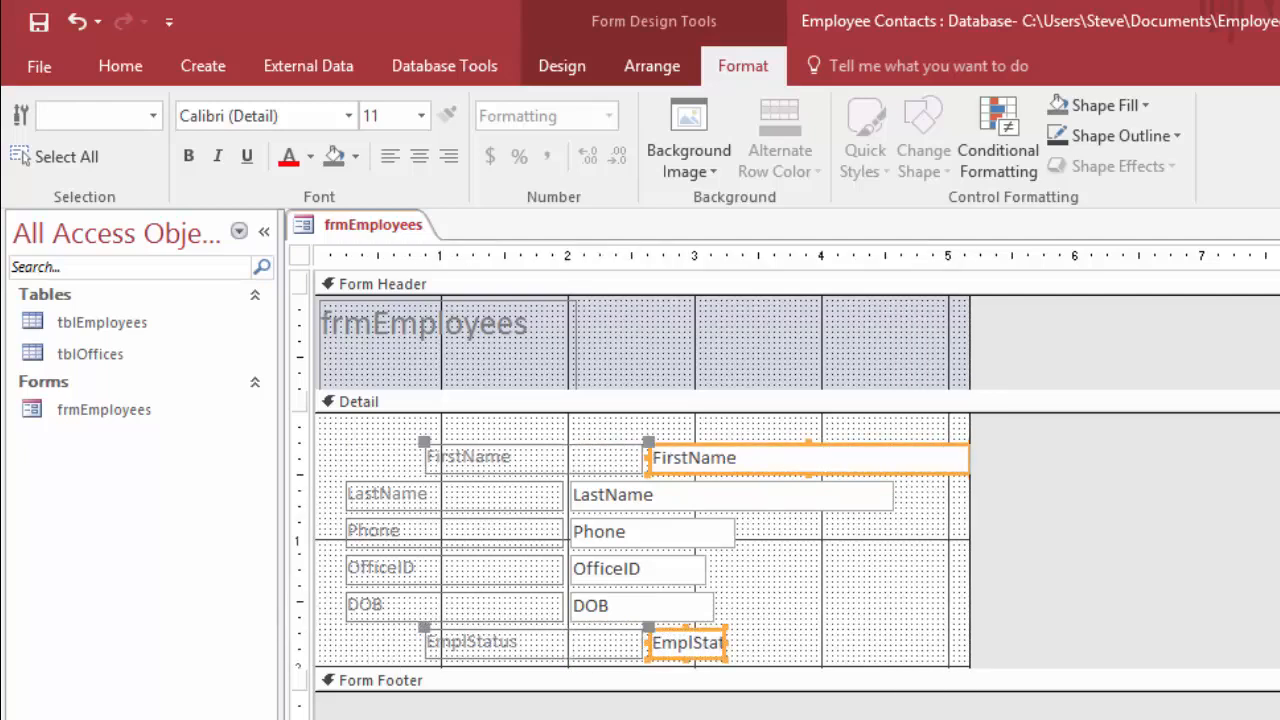
{"action": "key", "text": "ctrl+z"}
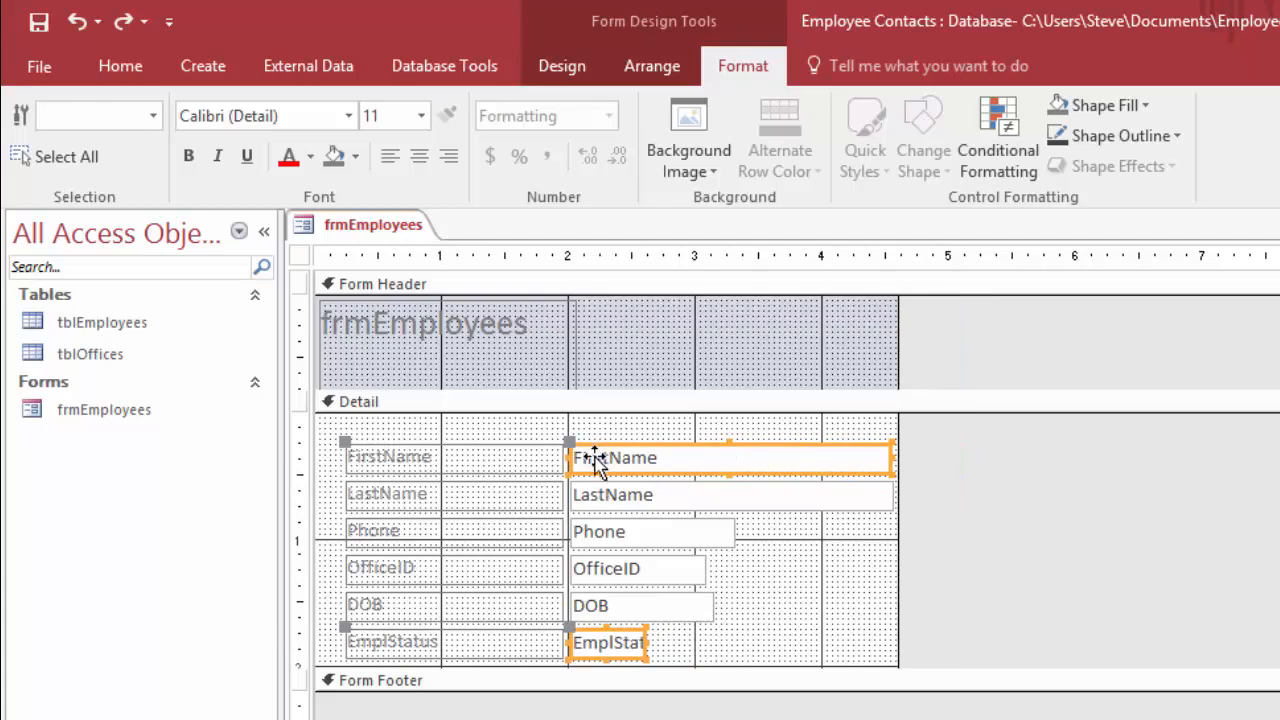
{"action": "left_click", "coordinate": [791, 662]}
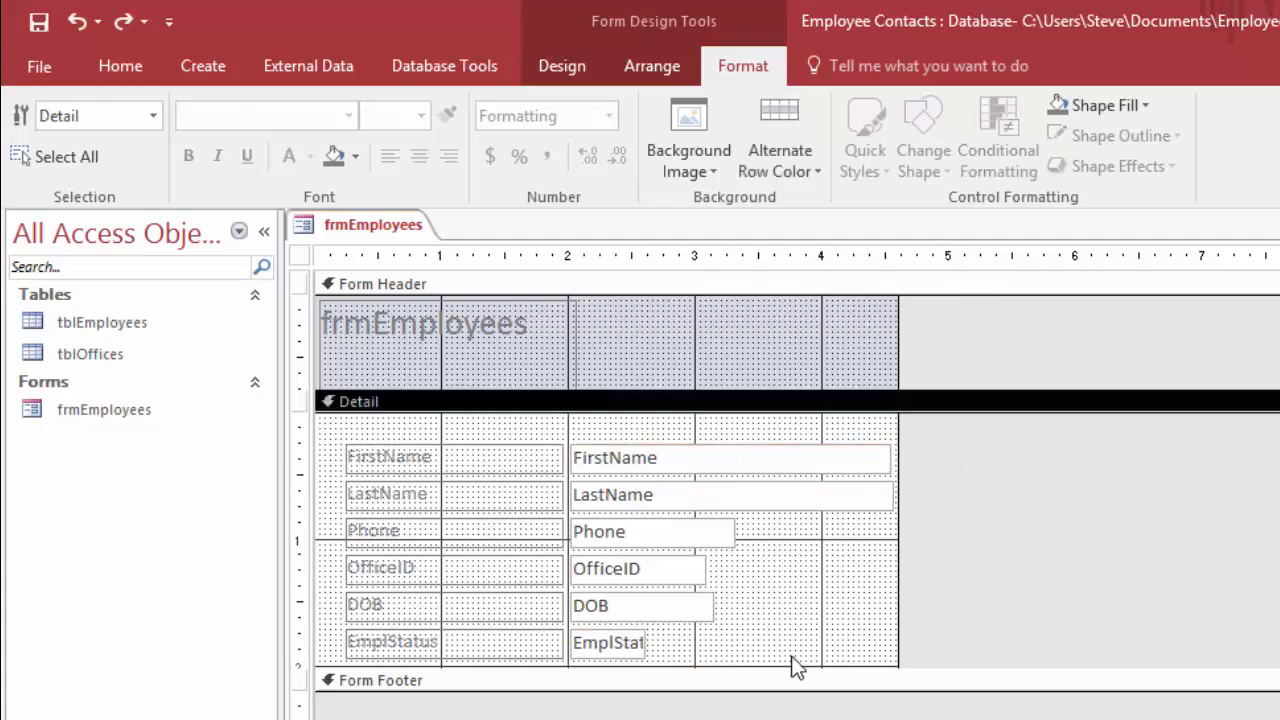
Select all labels and text boxes in the Detail section with a selection rectangle, and clear the selection
{"action": "left_click_drag", "start_coordinate": [791, 660], "coordinate": [474, 447]}
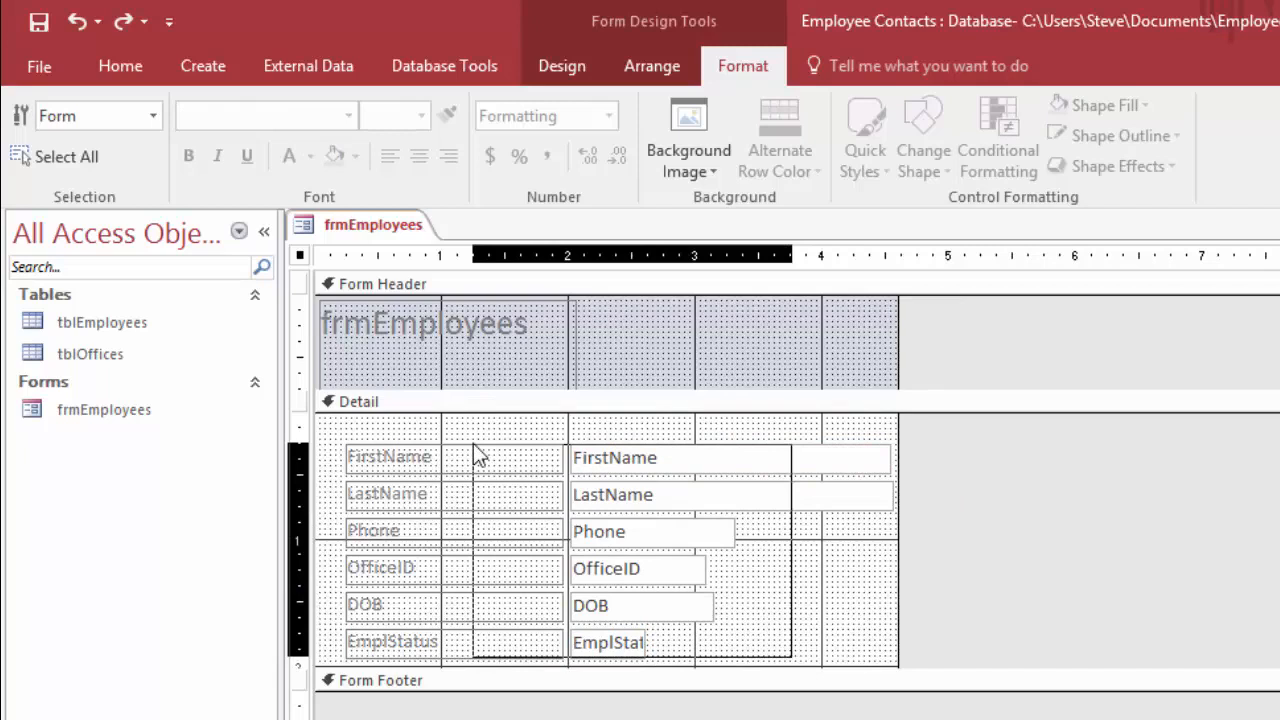
{"action": "mouse_move", "coordinate": [474, 447]}
{"action": "left_mouse_down"}
{"action": "mouse_move", "coordinate": [457, 449]}
{"action": "mouse_move", "coordinate": [469, 451]}
{"action": "left_mouse_up"}
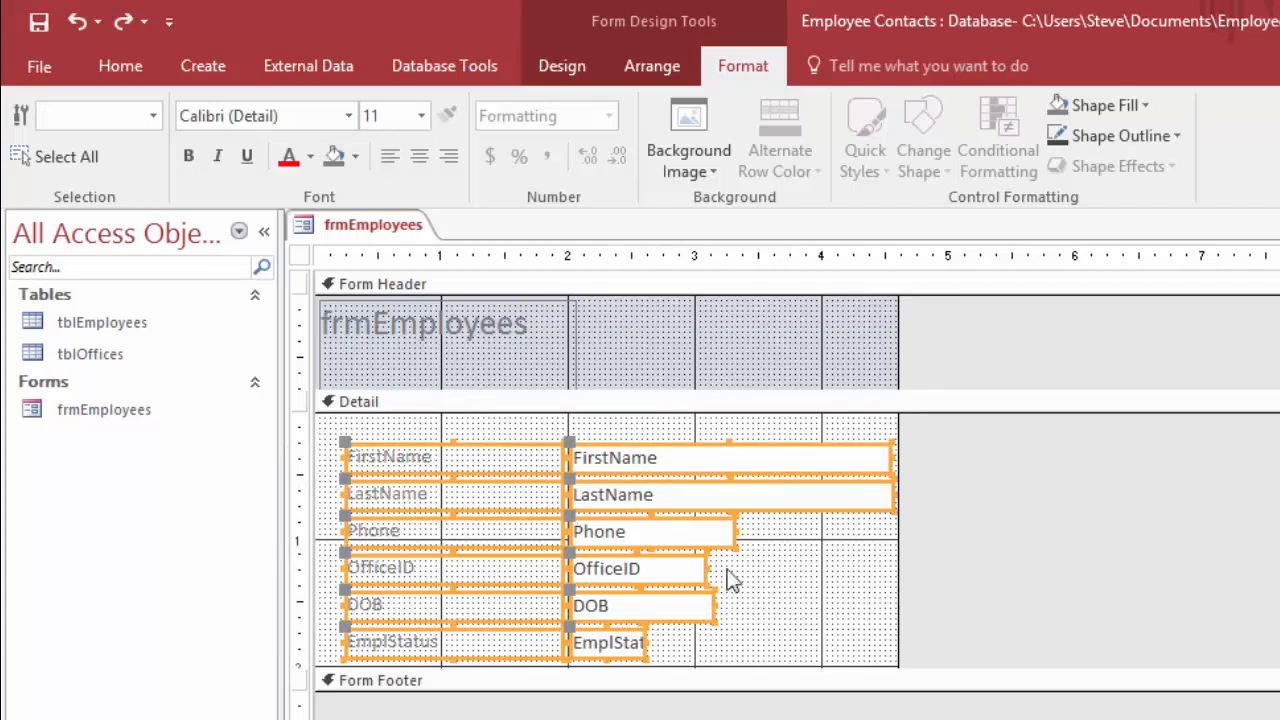
{"action": "left_click", "coordinate": [800, 610]}
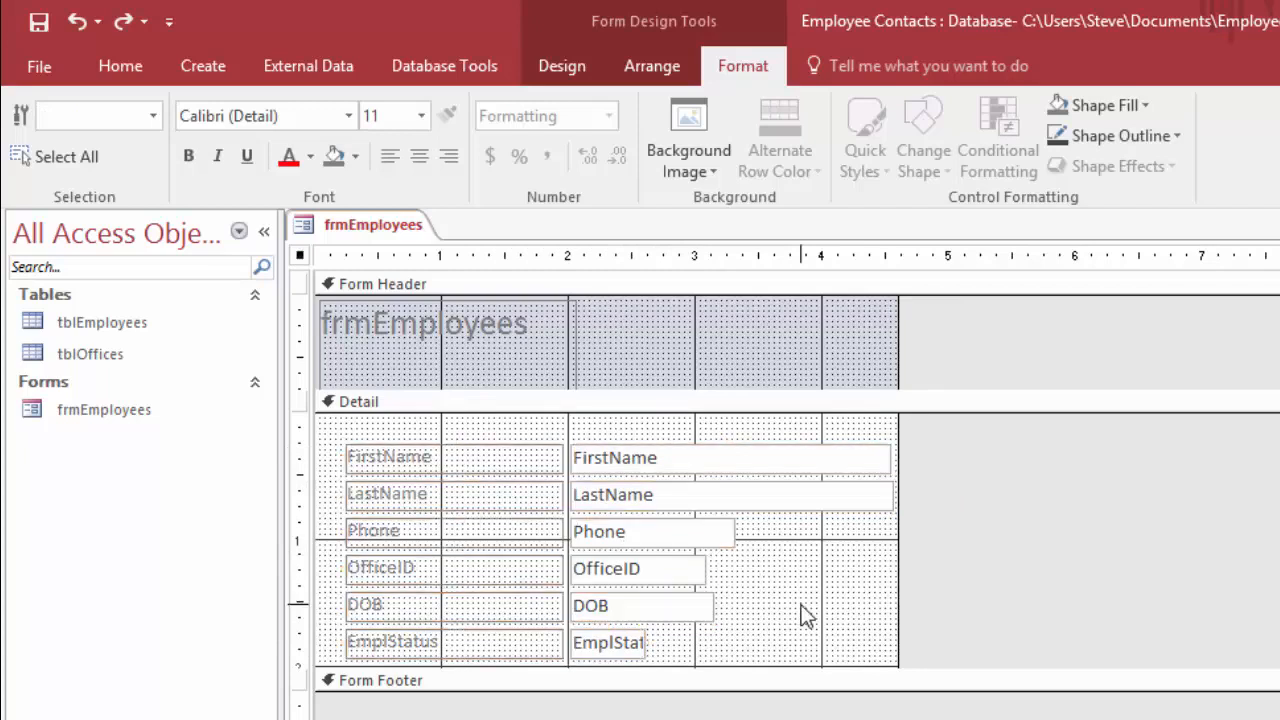
Use the rulers to select the column of labels, the FirstName row, and all rows of the Detail section in turn
{"action": "left_click", "coordinate": [450, 256]}
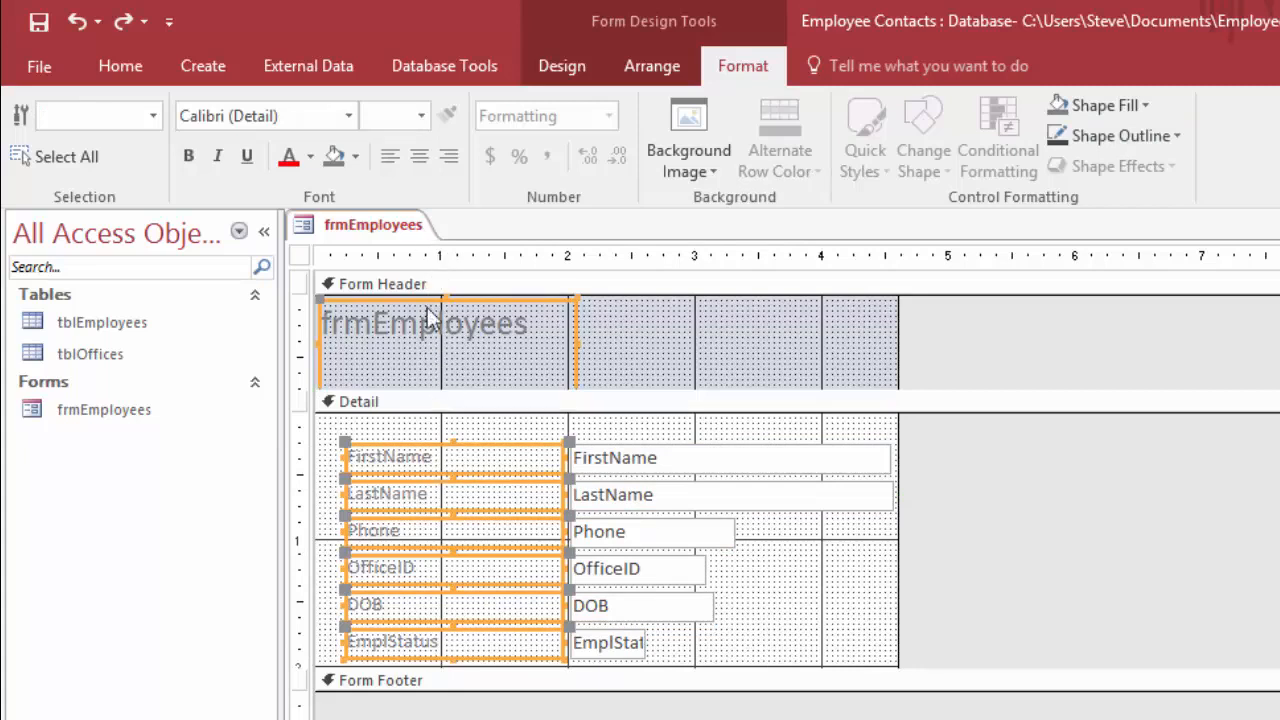
{"action": "left_click", "coordinate": [295, 460]}
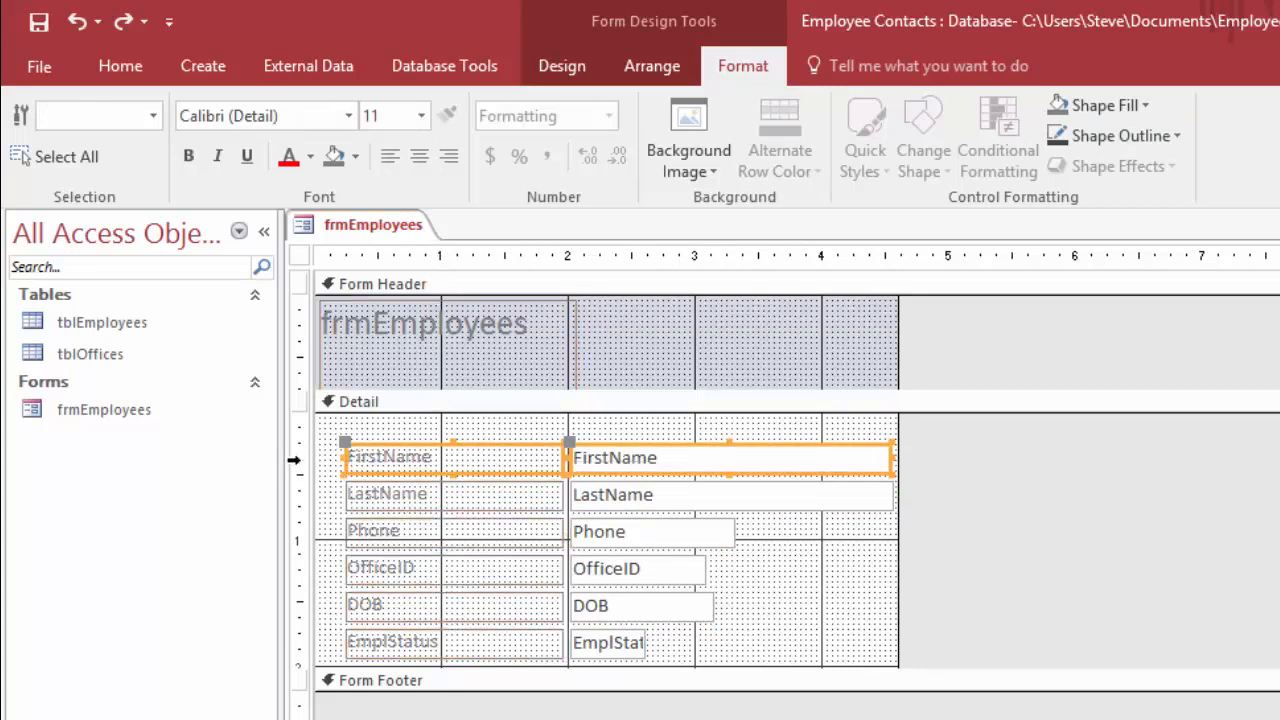
{"action": "left_click_drag", "start_coordinate": [297, 459], "coordinate": [303, 648]}
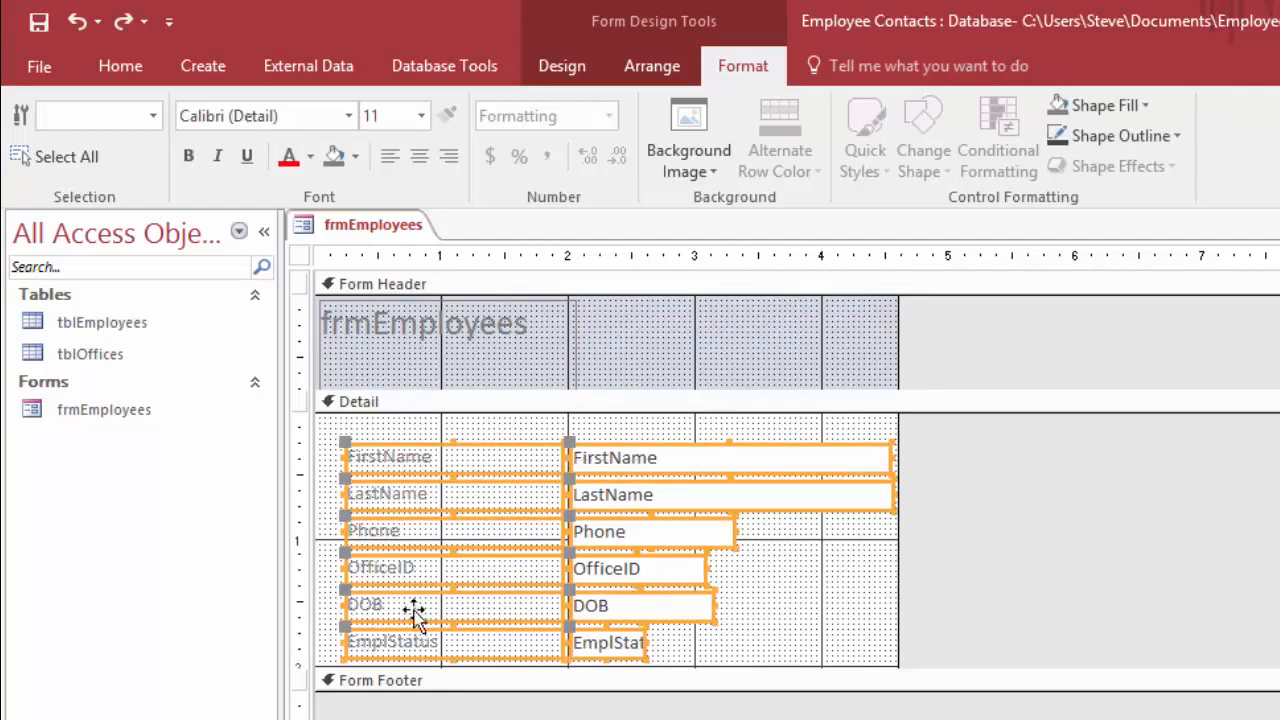
Select the FirstName, LastName and Phone rows from the ruler and with a selection rectangle, clearing the selection each time
{"action": "left_click_drag", "start_coordinate": [300, 452], "coordinate": [300, 531]}
{"action": "left_click", "coordinate": [837, 543]}
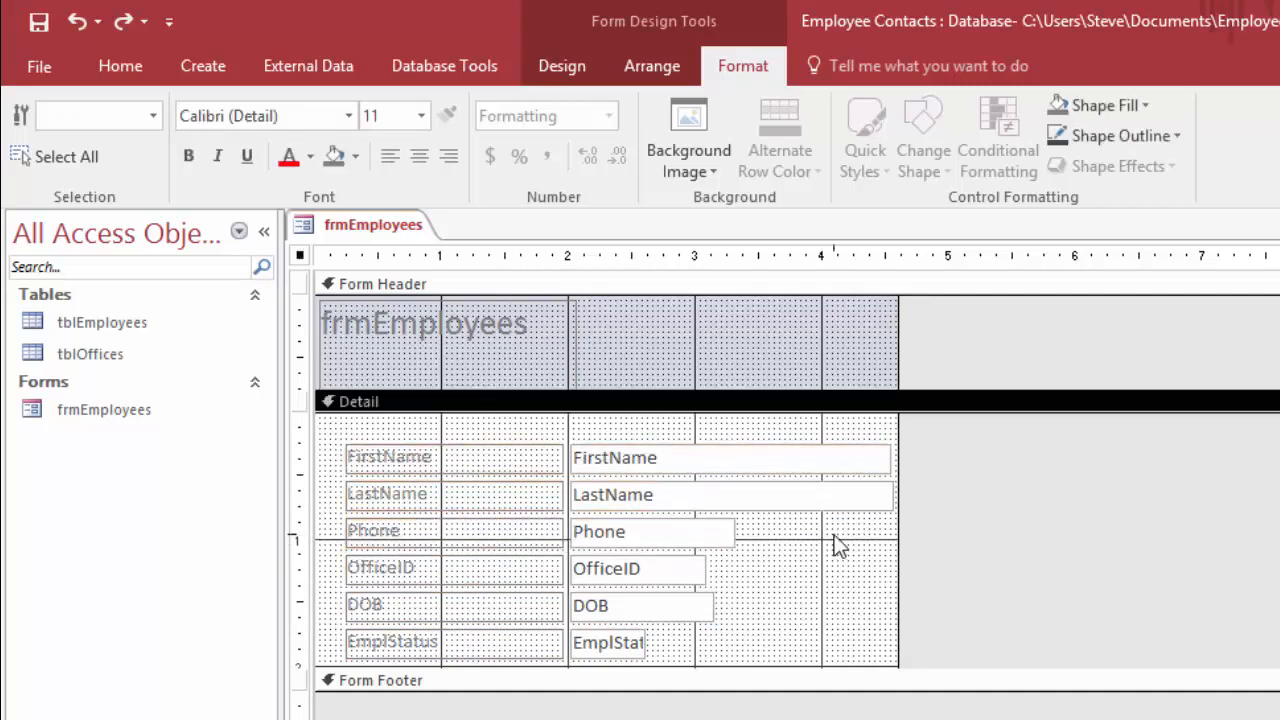
{"action": "left_click_drag", "start_coordinate": [828, 541], "coordinate": [486, 451]}
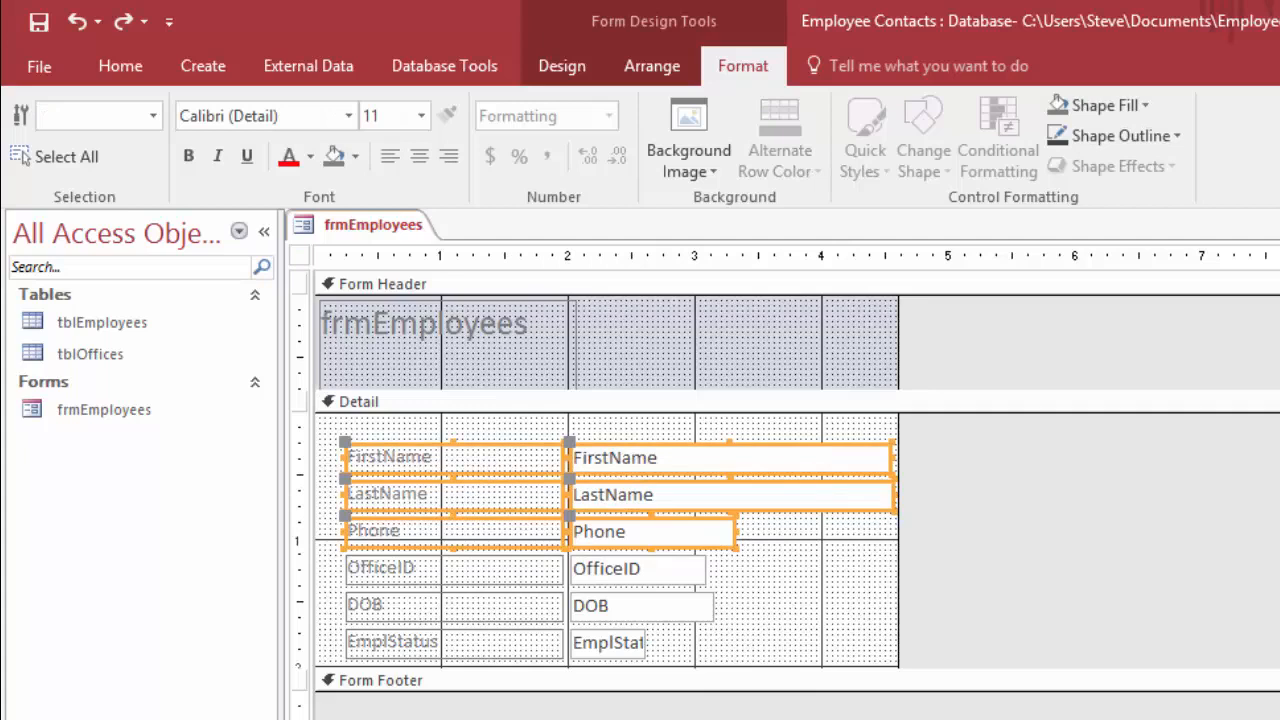
{"action": "left_click", "coordinate": [835, 558]}
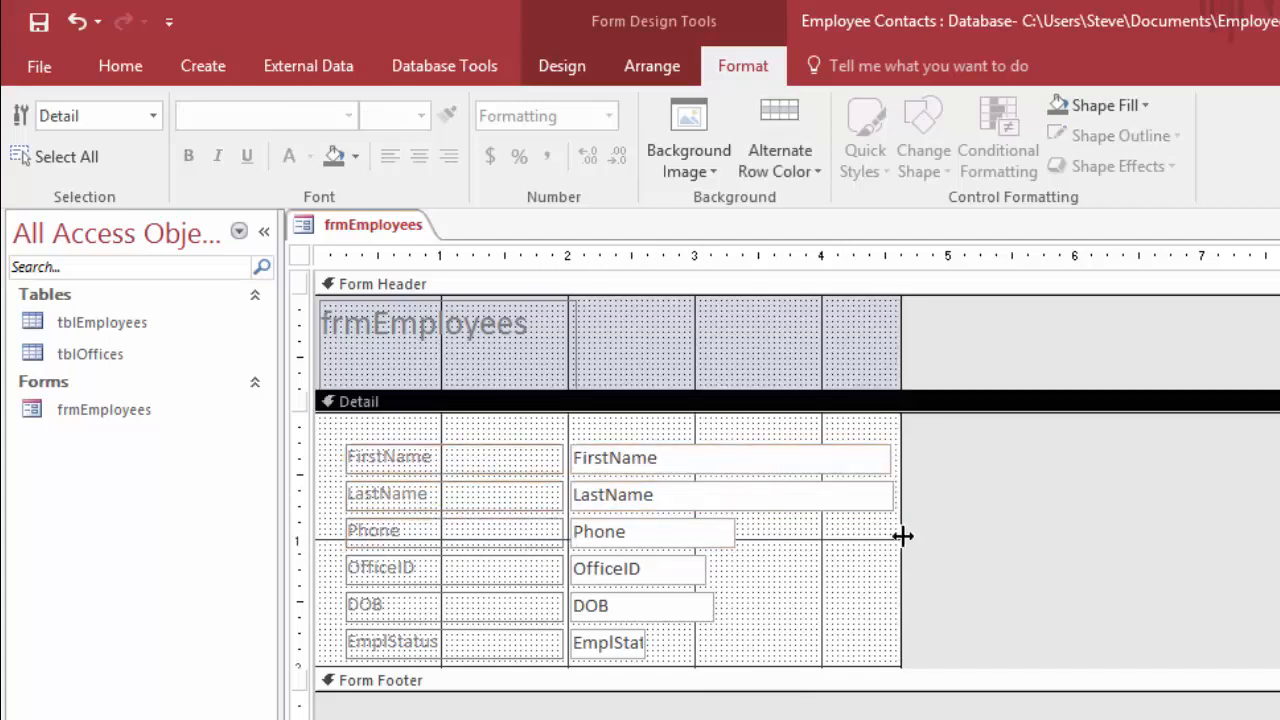
Widen the form to about 5.1 inches and extend the Detail section to about 2.9 inches tall
{"action": "left_click_drag", "start_coordinate": [902, 536], "coordinate": [964, 541]}
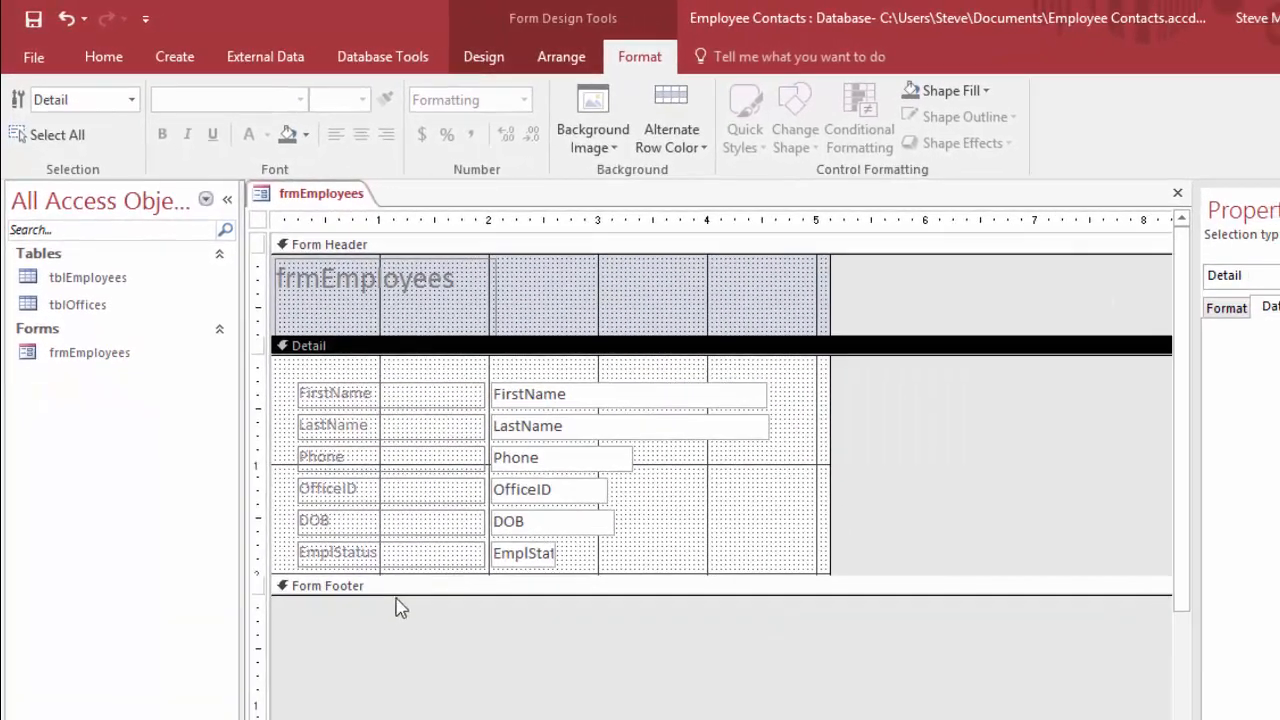
{"action": "left_click_drag", "start_coordinate": [446, 574], "coordinate": [450, 622]}
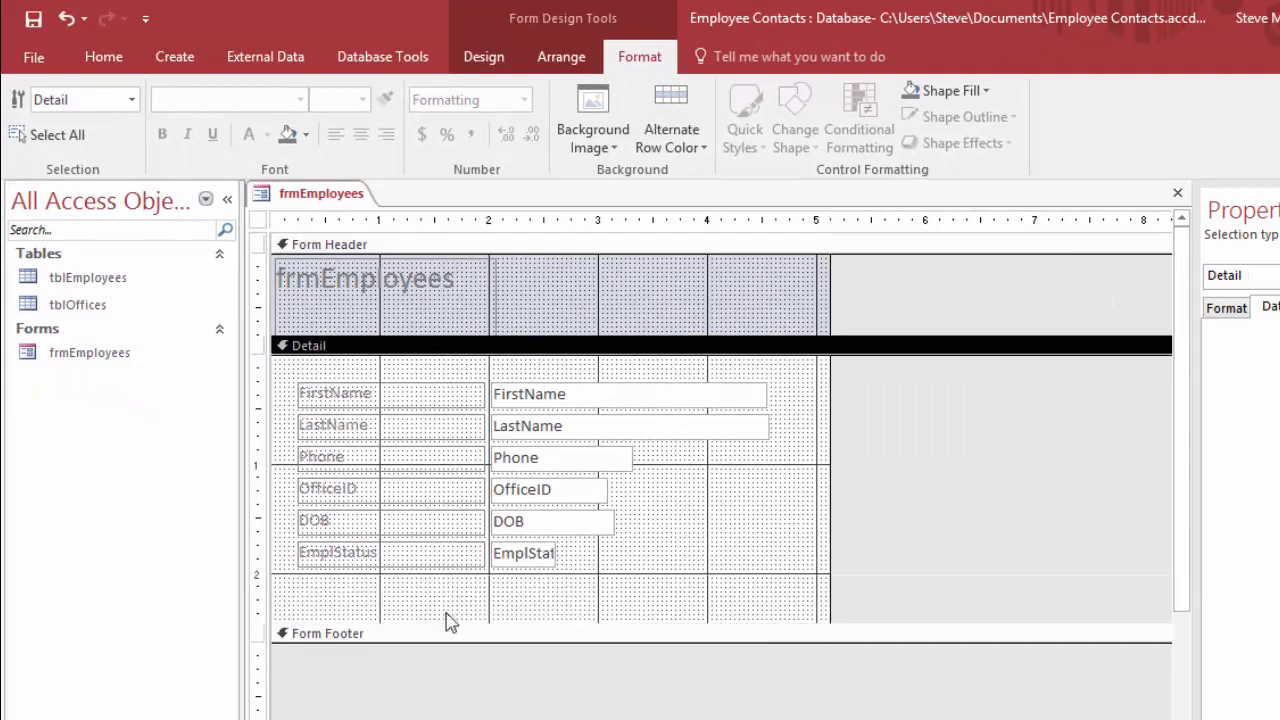
{"action": "left_click", "coordinate": [510, 623]}
{"action": "left_click_drag", "start_coordinate": [510, 623], "coordinate": [509, 675]}
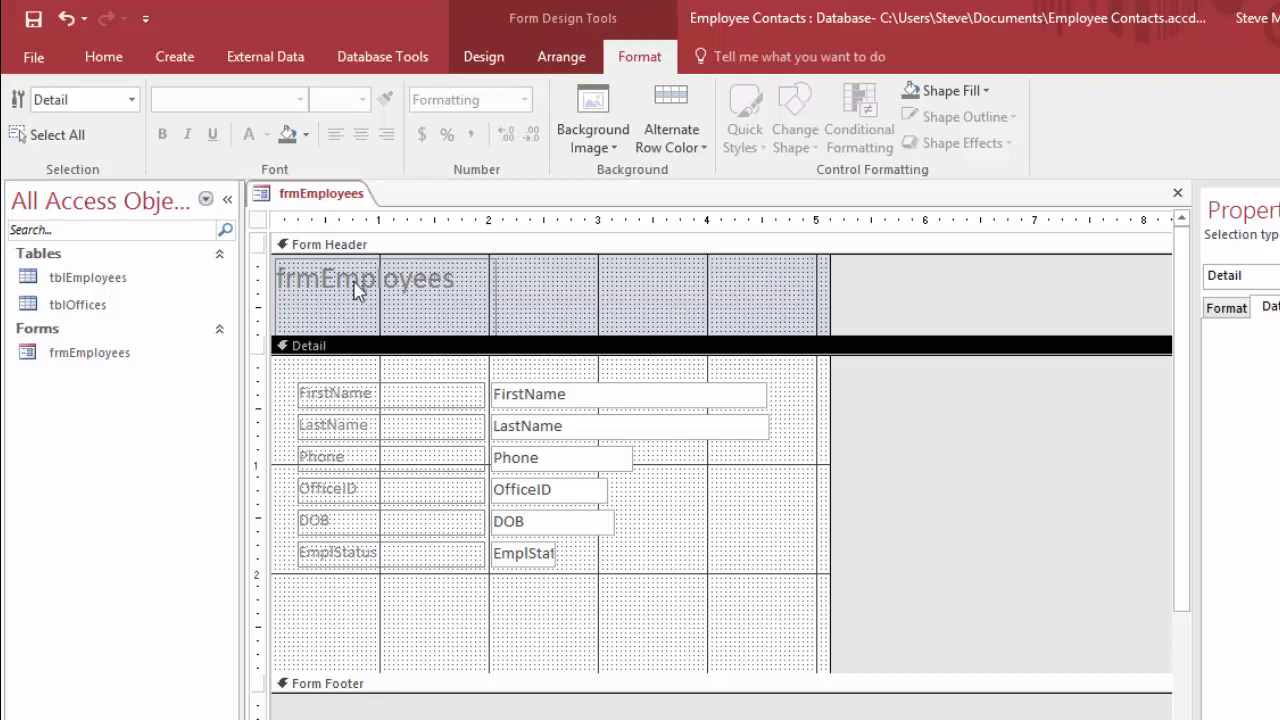
Extend the Form Header to about 1 inch tall and resize its title label to about 4.9 by 0.5 inches
{"action": "left_click", "coordinate": [428, 305]}
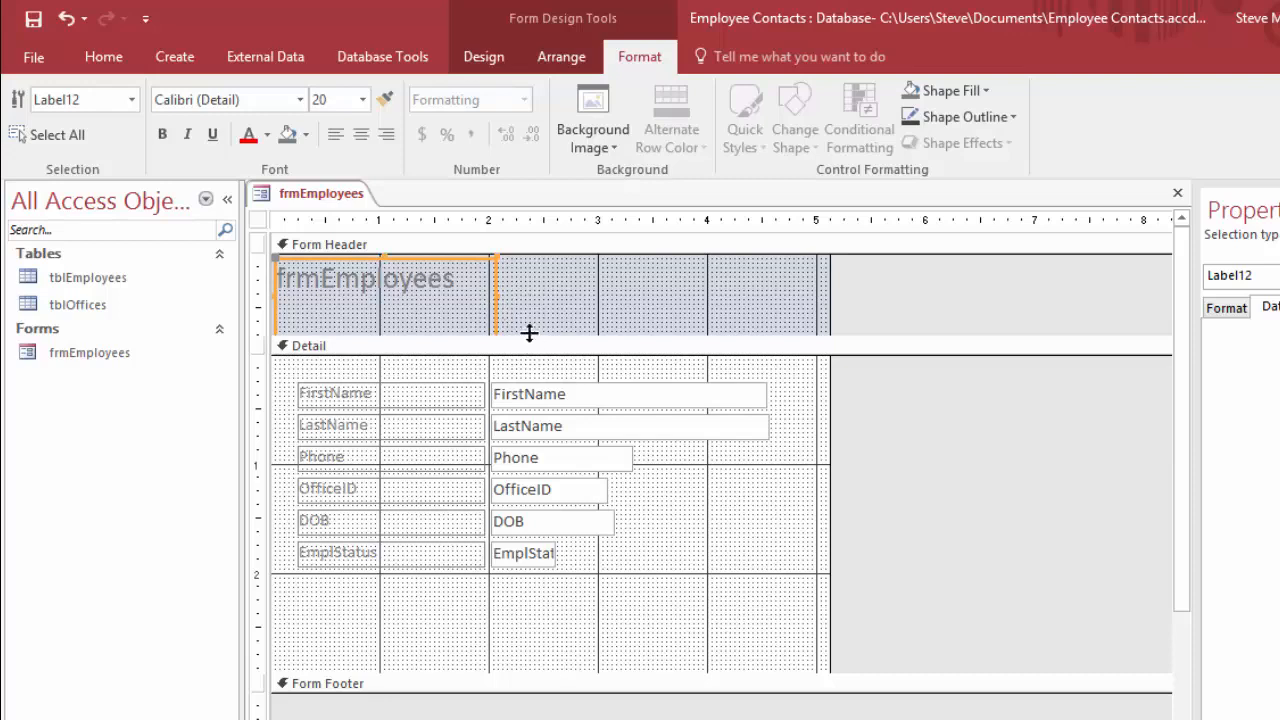
{"action": "left_click_drag", "start_coordinate": [526, 337], "coordinate": [526, 367]}
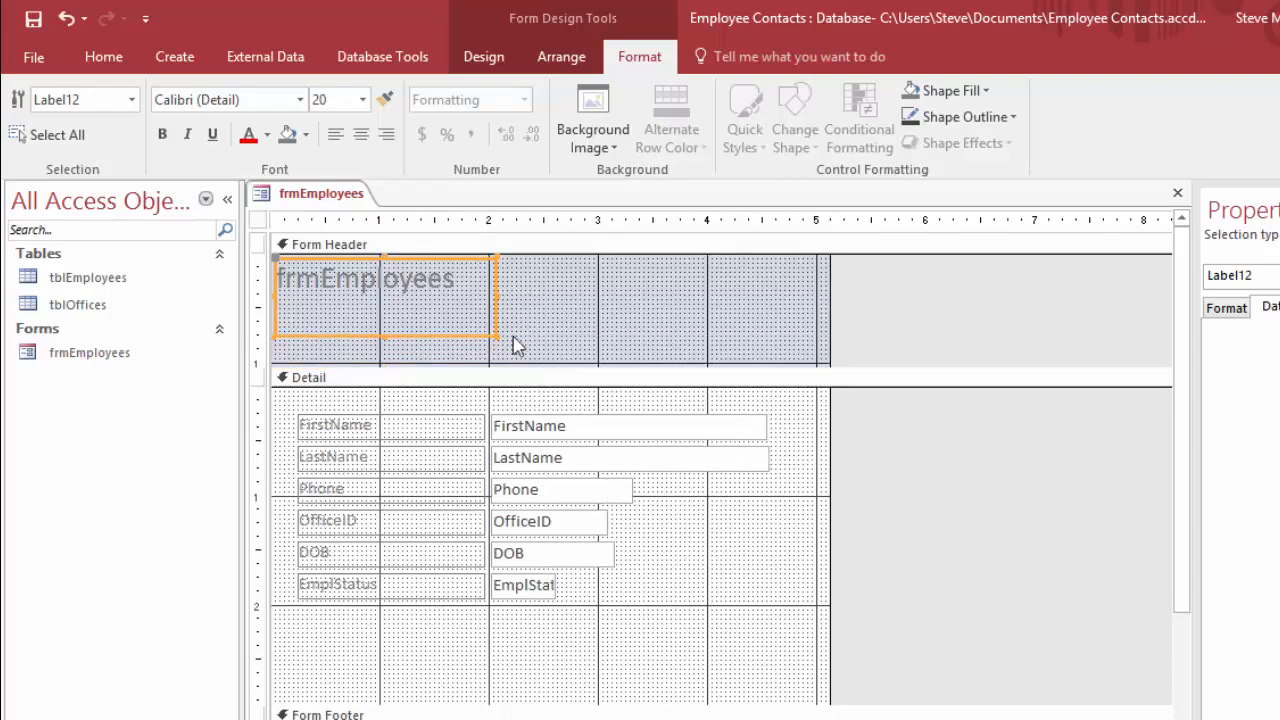
{"action": "left_click_drag", "start_coordinate": [504, 339], "coordinate": [813, 308]}
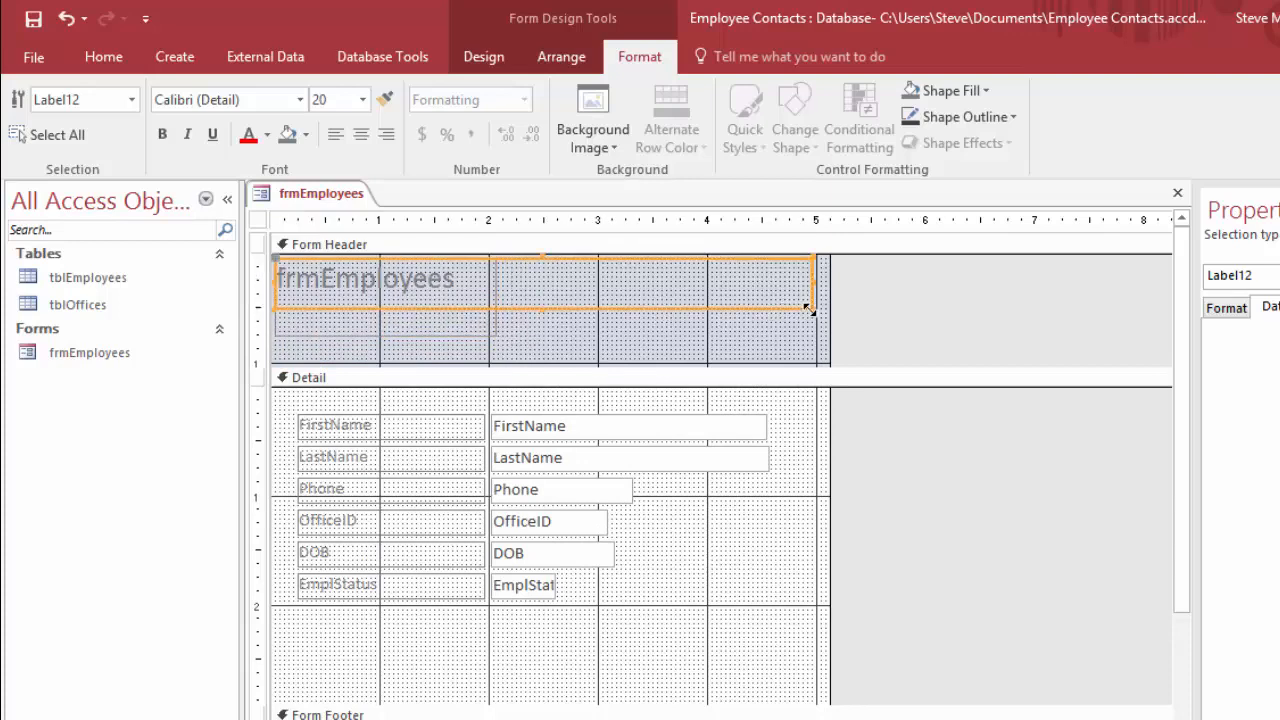
Change the header title label's text to "Employee Details"
{"action": "left_click", "coordinate": [443, 284]}
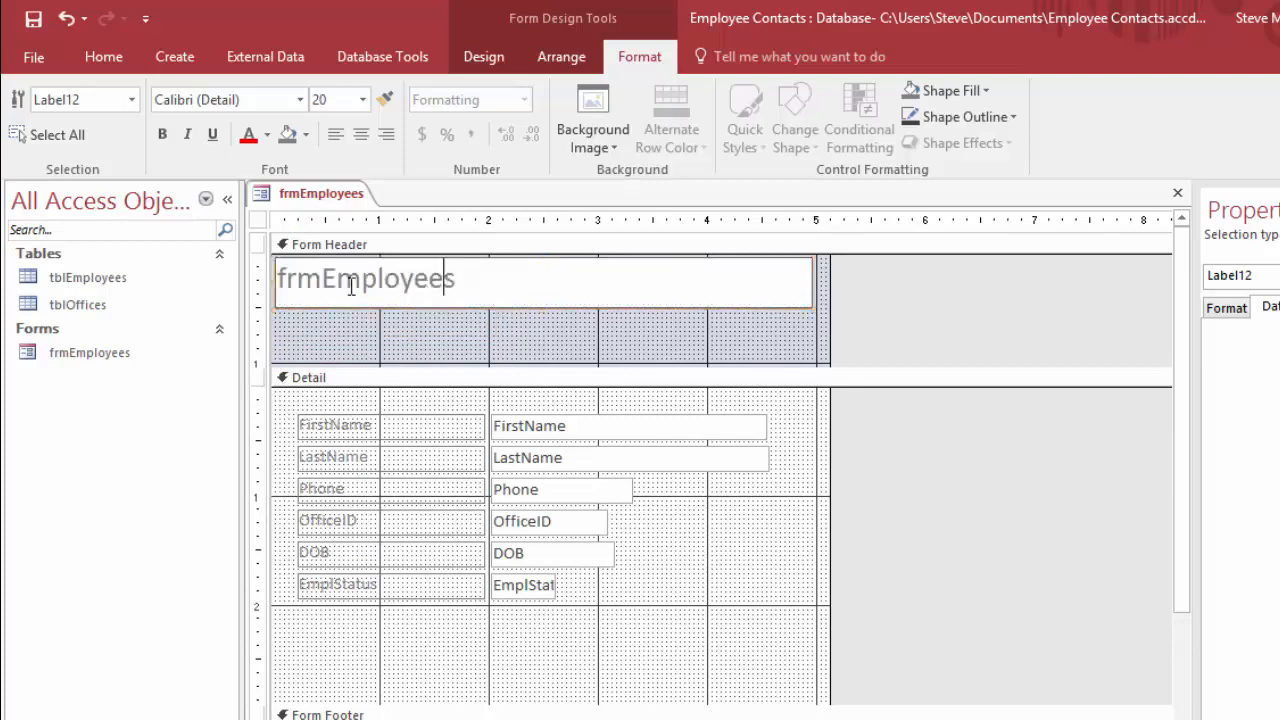
{"action": "left_click", "coordinate": [325, 278]}
{"action": "key", "text": "BackSpace"}
{"action": "key", "text": "BackSpace"}
{"action": "key", "text": "BackSpace"}
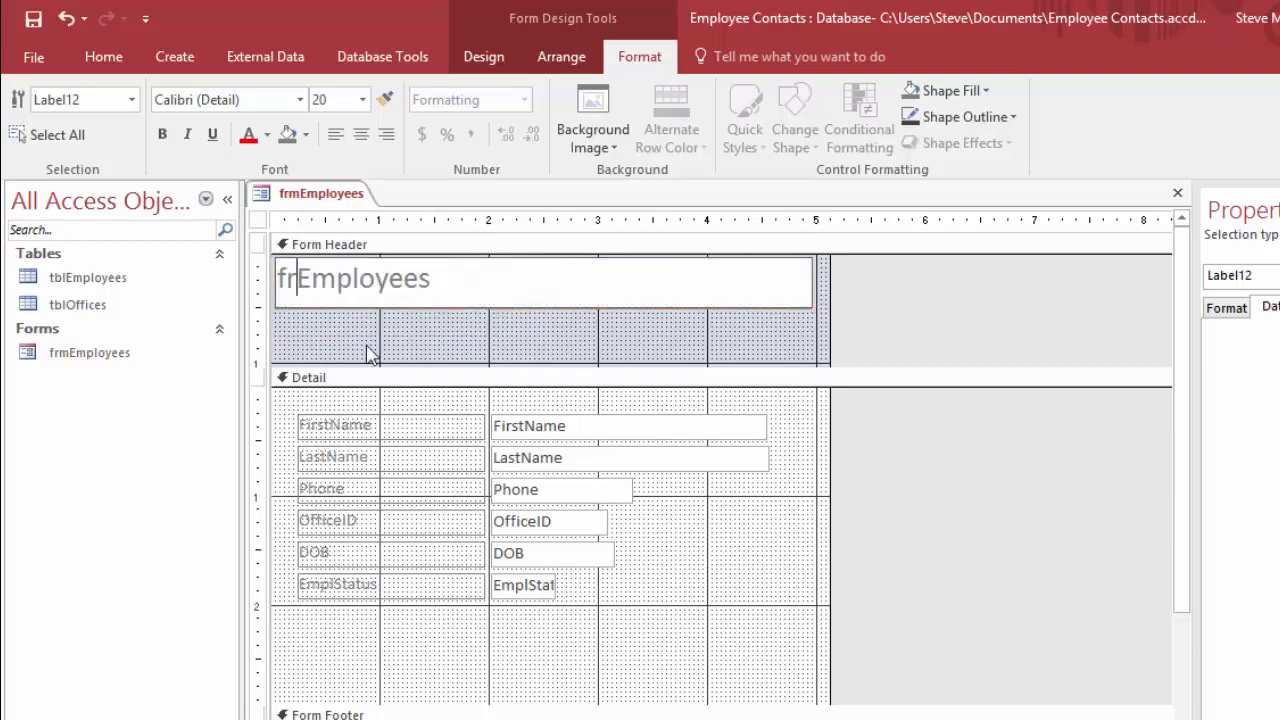
{"action": "key", "text": "End"}
{"action": "key", "text": "BackSpace"}
{"action": "type", "text": "Details"}
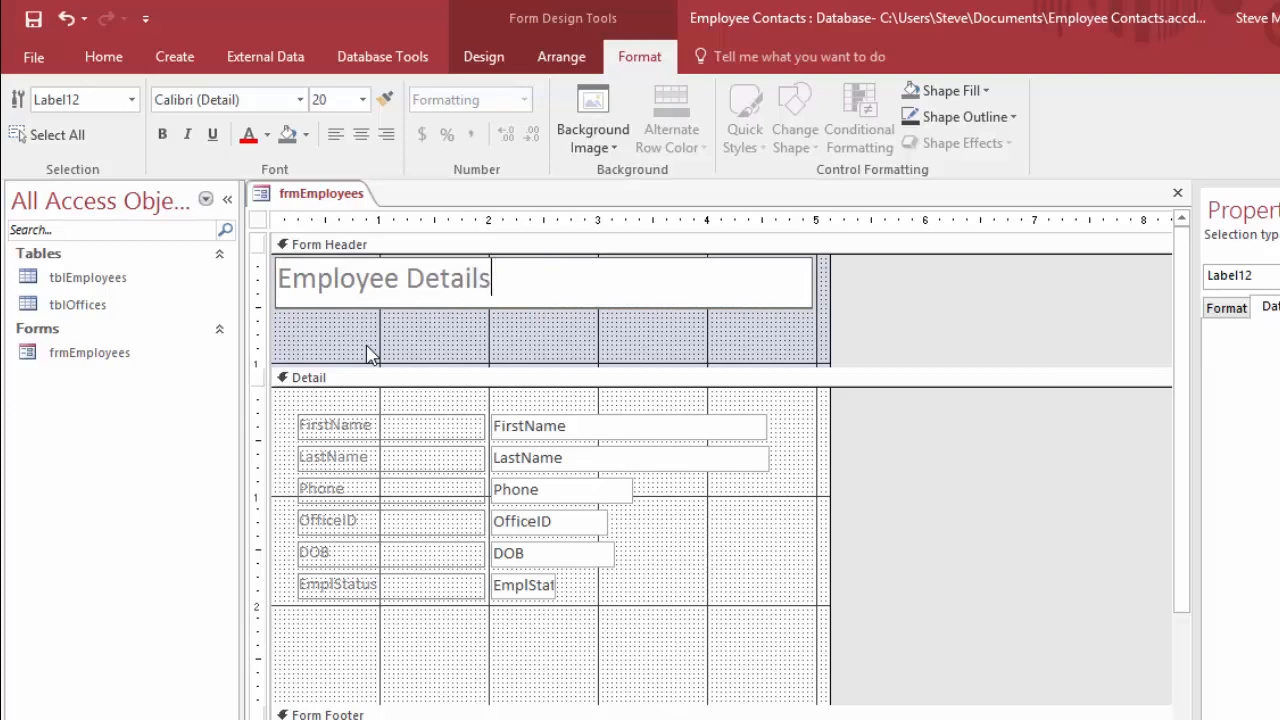
Center the title text within its label and move the label slightly down in the Form Header
{"action": "left_click", "coordinate": [360, 136]}
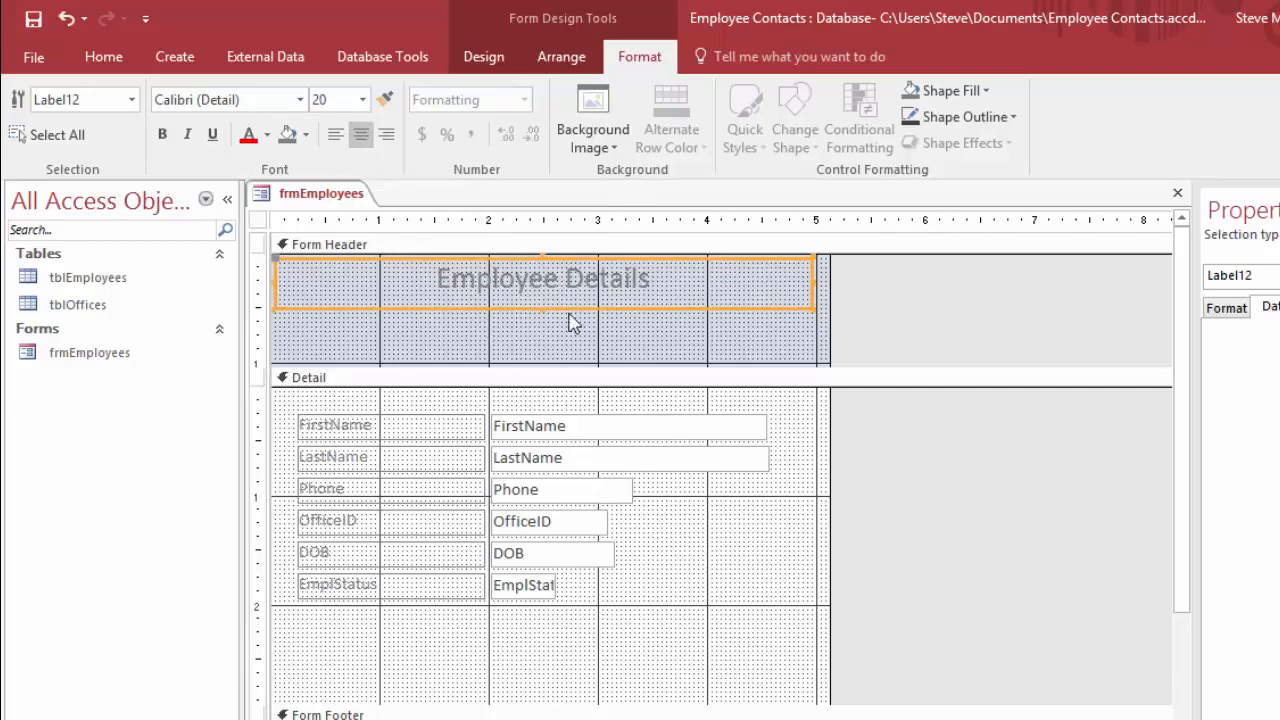
{"action": "left_click_drag", "start_coordinate": [570, 310], "coordinate": [576, 327]}
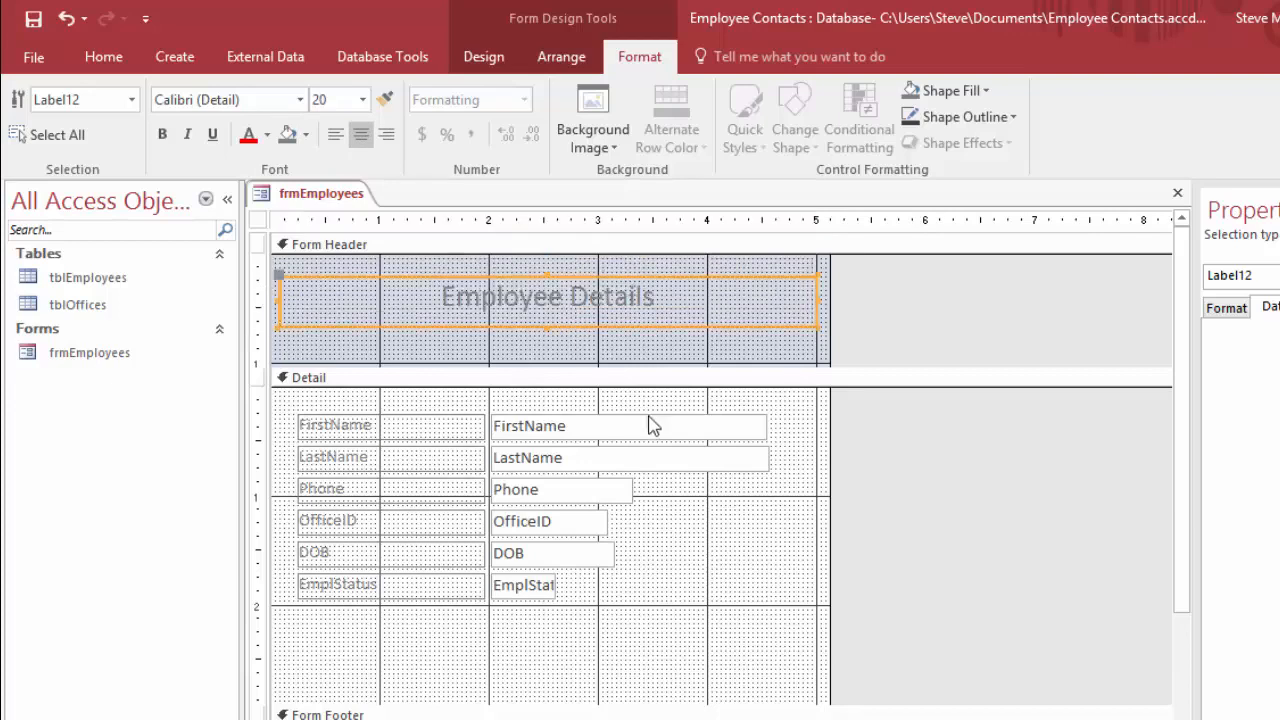
Make the Employee Details title bold and set its font size to 22
{"action": "left_click", "coordinate": [541, 297]}
{"action": "left_click_drag", "start_coordinate": [663, 297], "coordinate": [442, 298]}
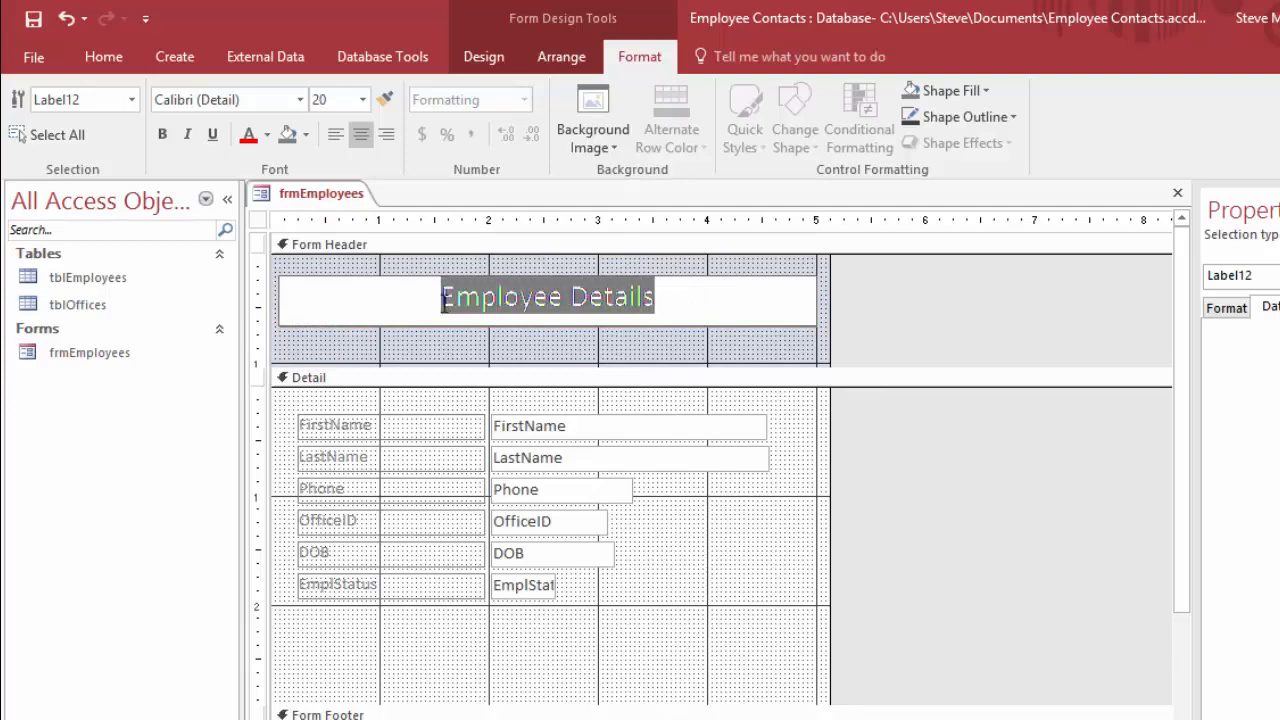
{"action": "left_click", "coordinate": [162, 136]}
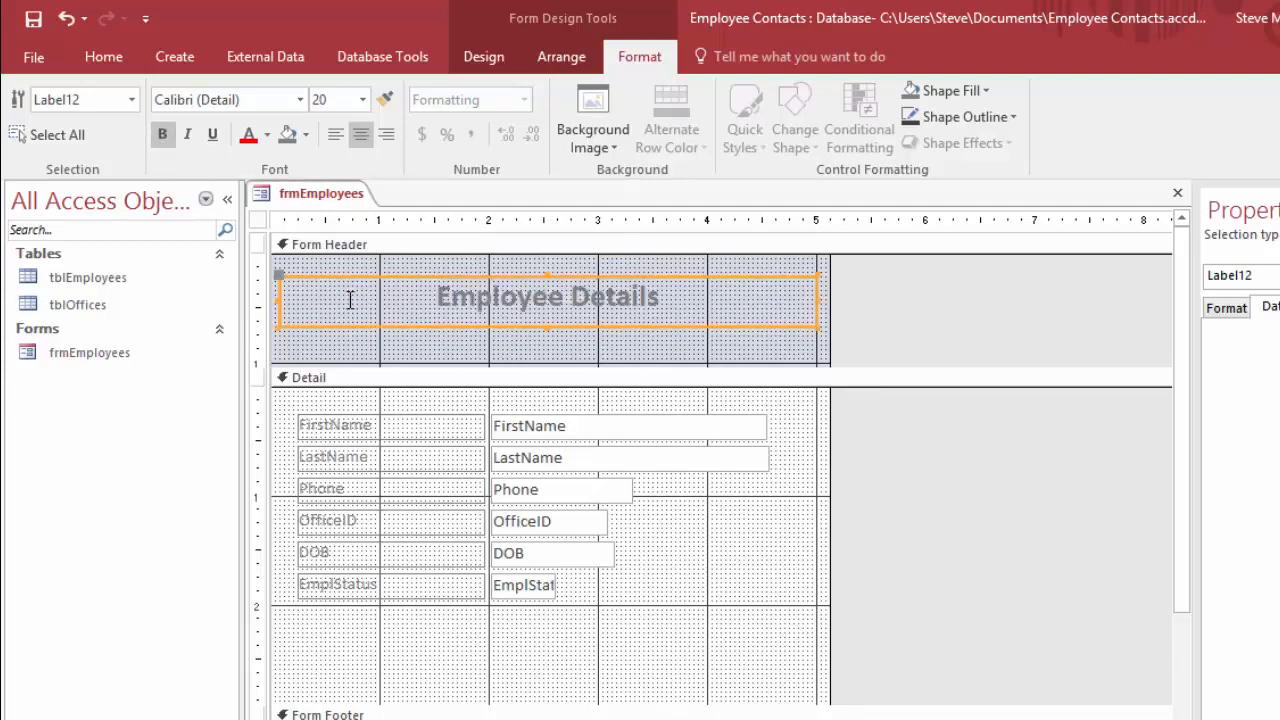
{"action": "left_click", "coordinate": [363, 99]}
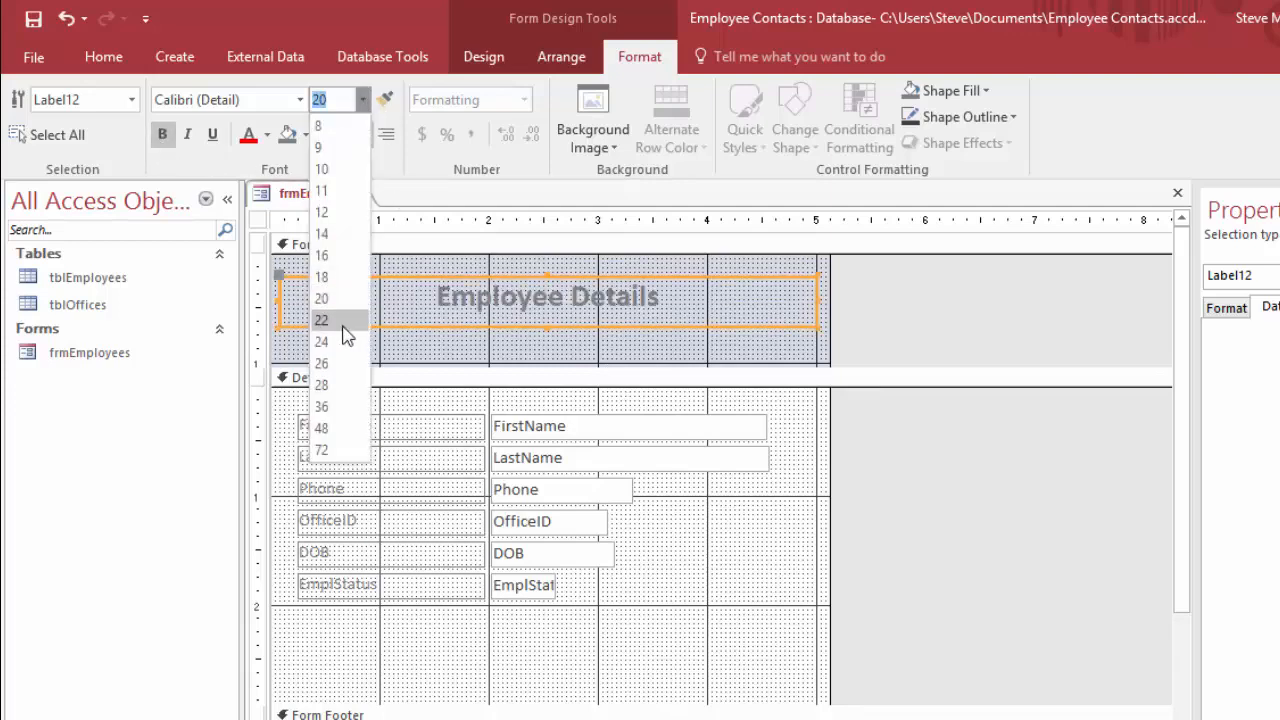
{"action": "key", "text": "Escape"}
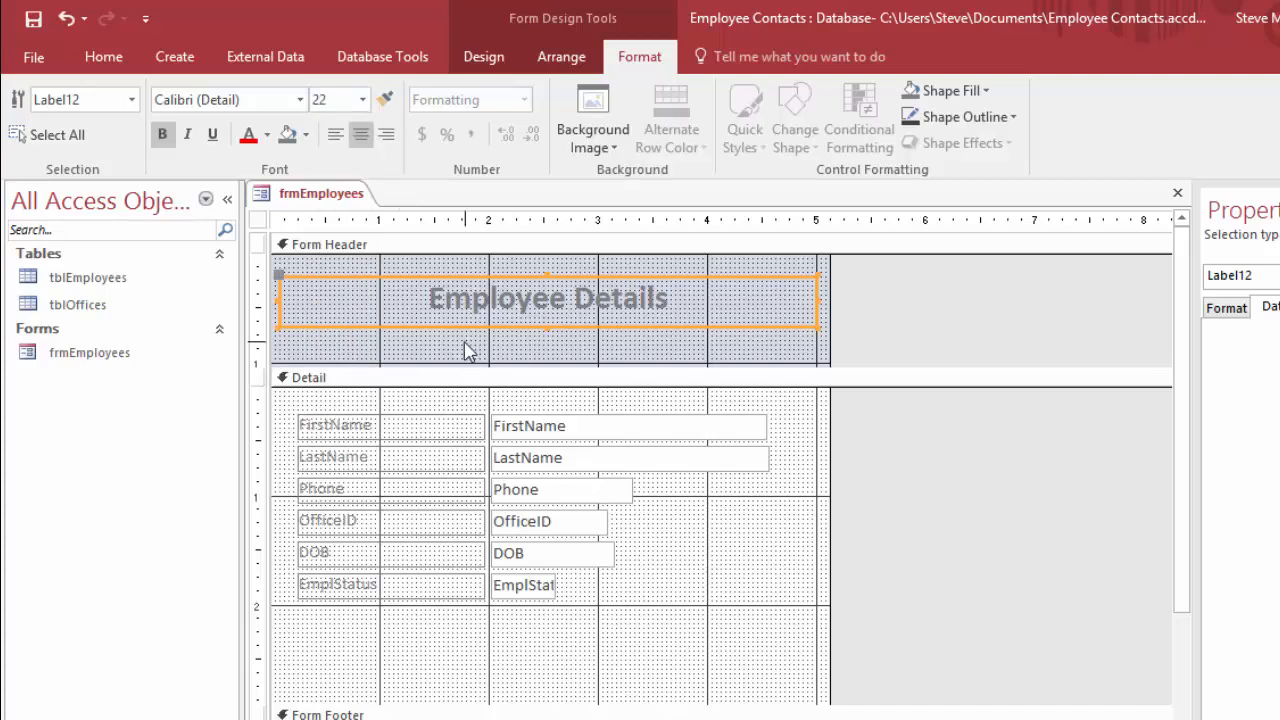
{"action": "left_click", "coordinate": [463, 349]}
Fill the Employee Details label's background with the lightest blue theme color
{"action": "left_click", "coordinate": [407, 314]}
{"action": "left_click", "coordinate": [307, 136]}
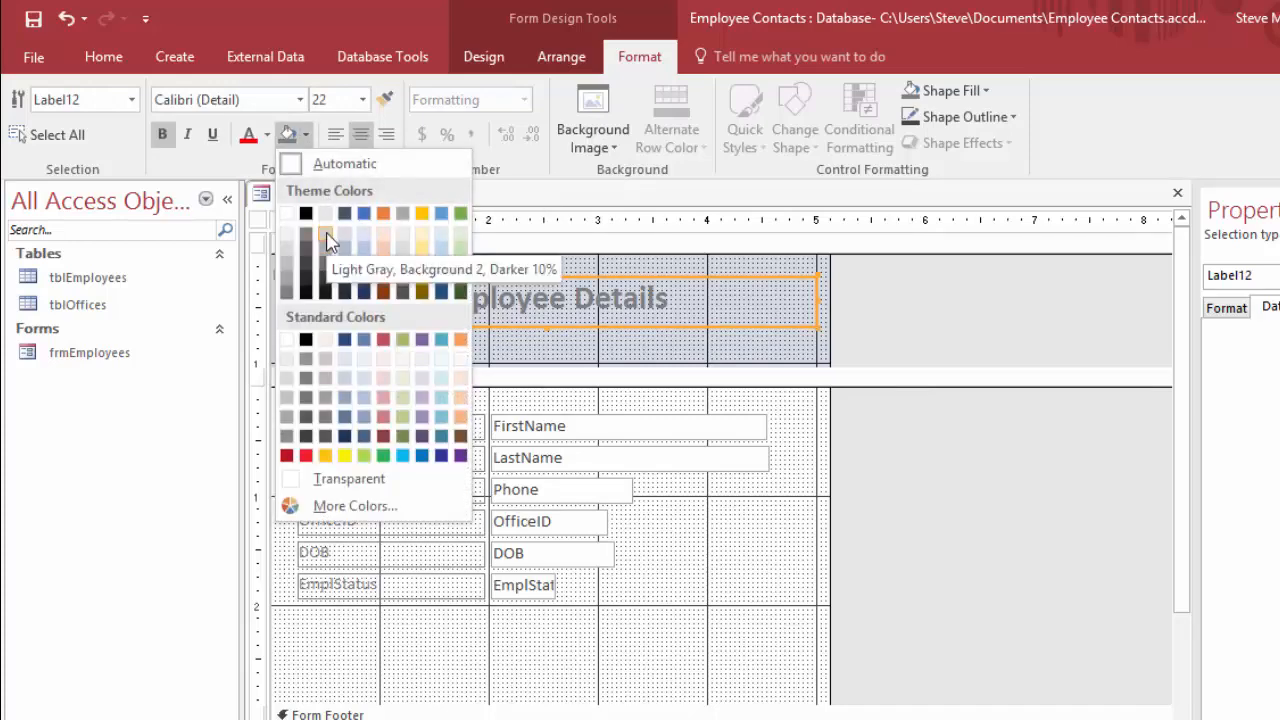
{"action": "left_click", "coordinate": [362, 237]}
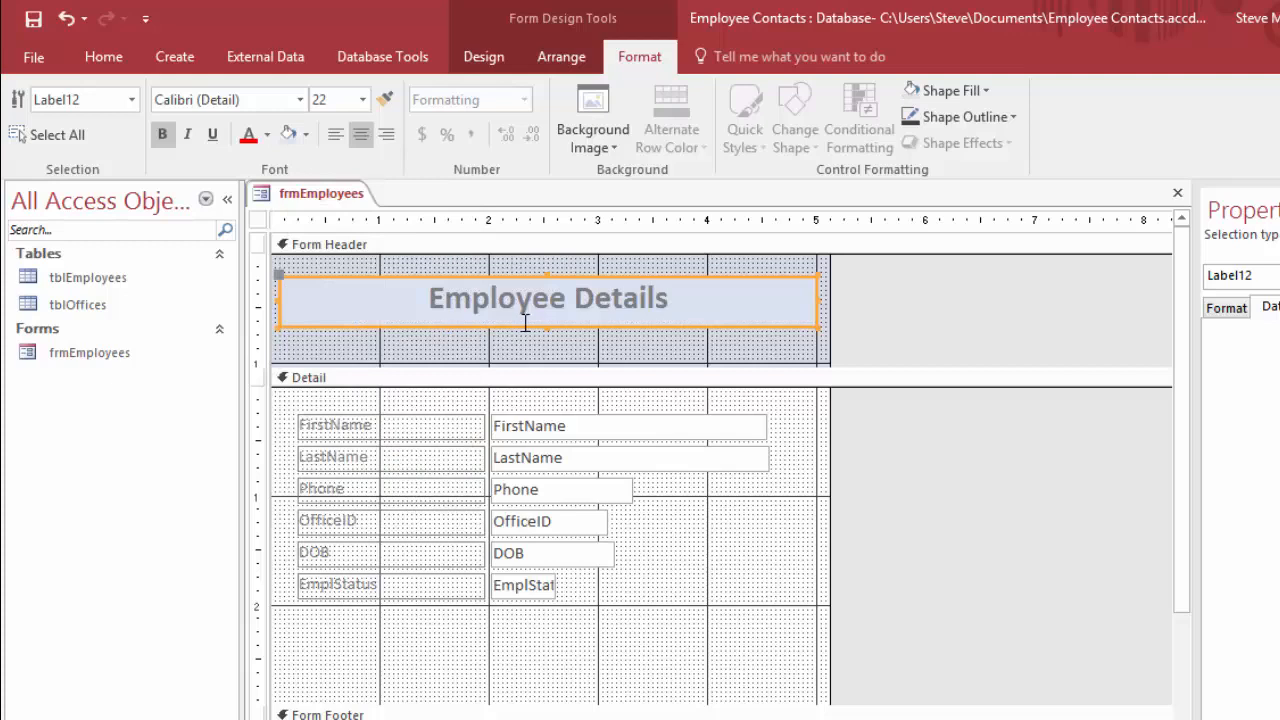
{"action": "left_click", "coordinate": [578, 350]}
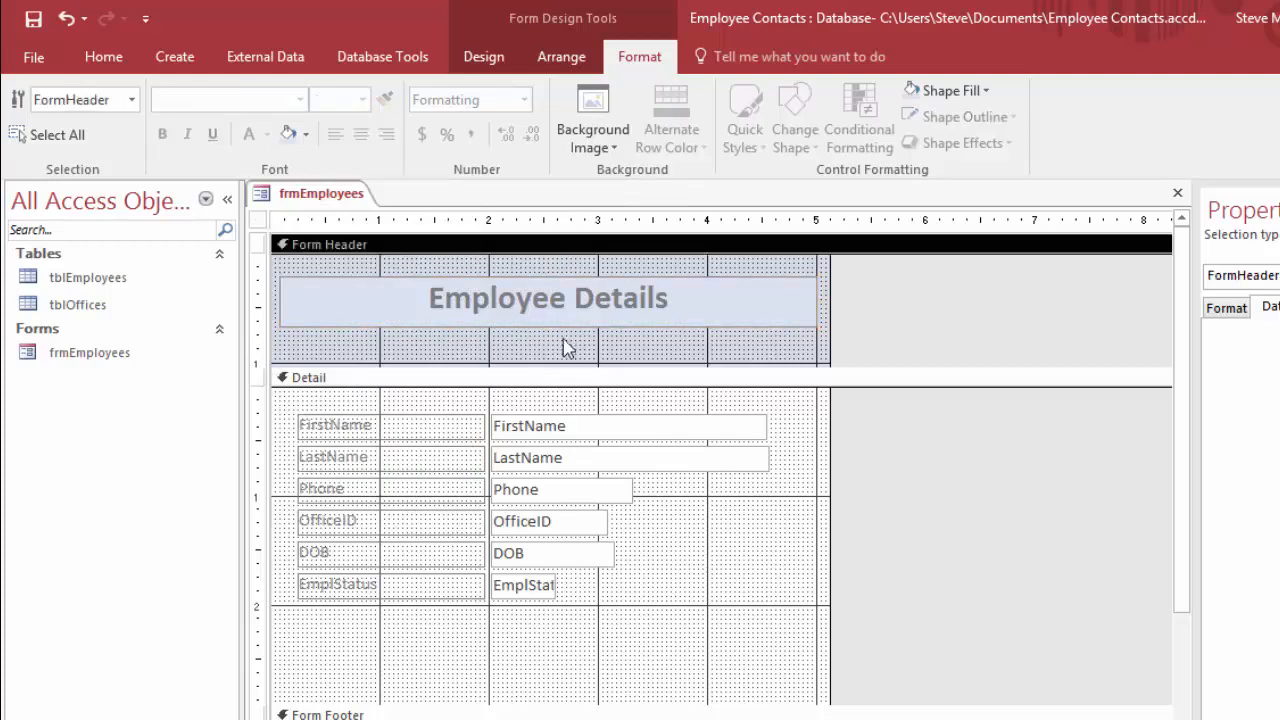
Check the title's fill in Form View, return to Design View, and undo the fill color
{"action": "left_click", "coordinate": [105, 58]}
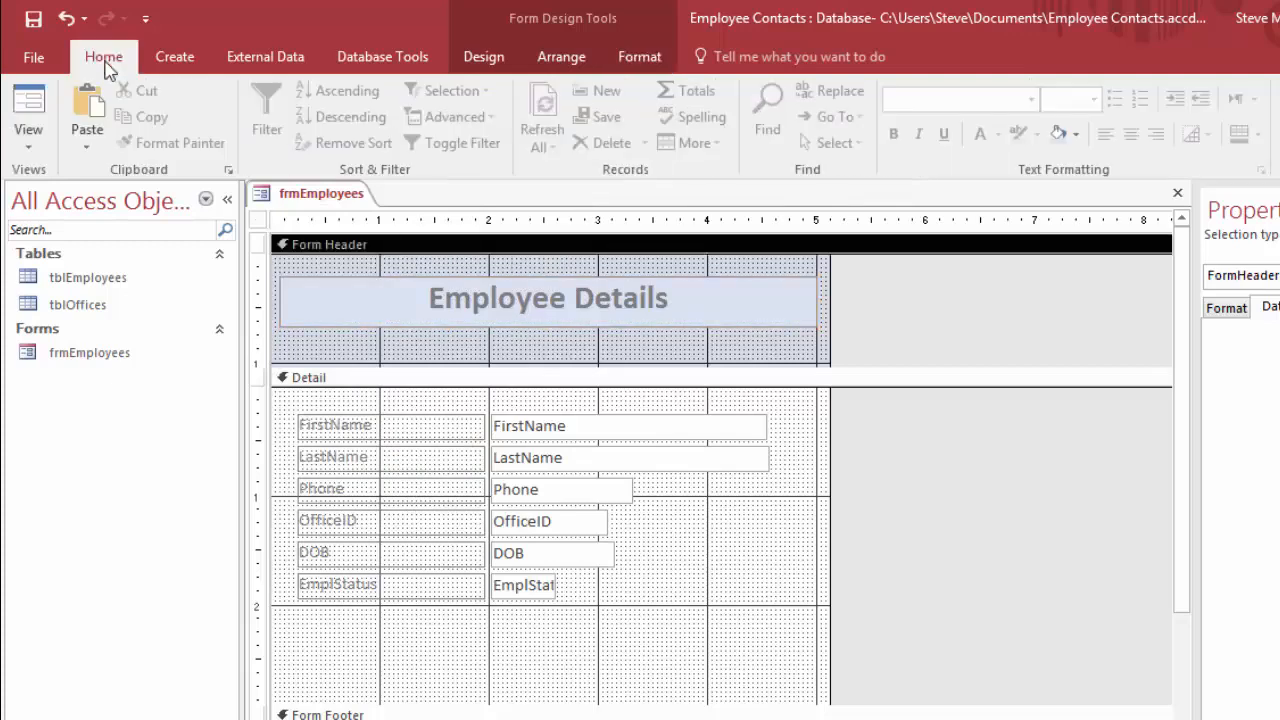
{"action": "left_click", "coordinate": [36, 110]}
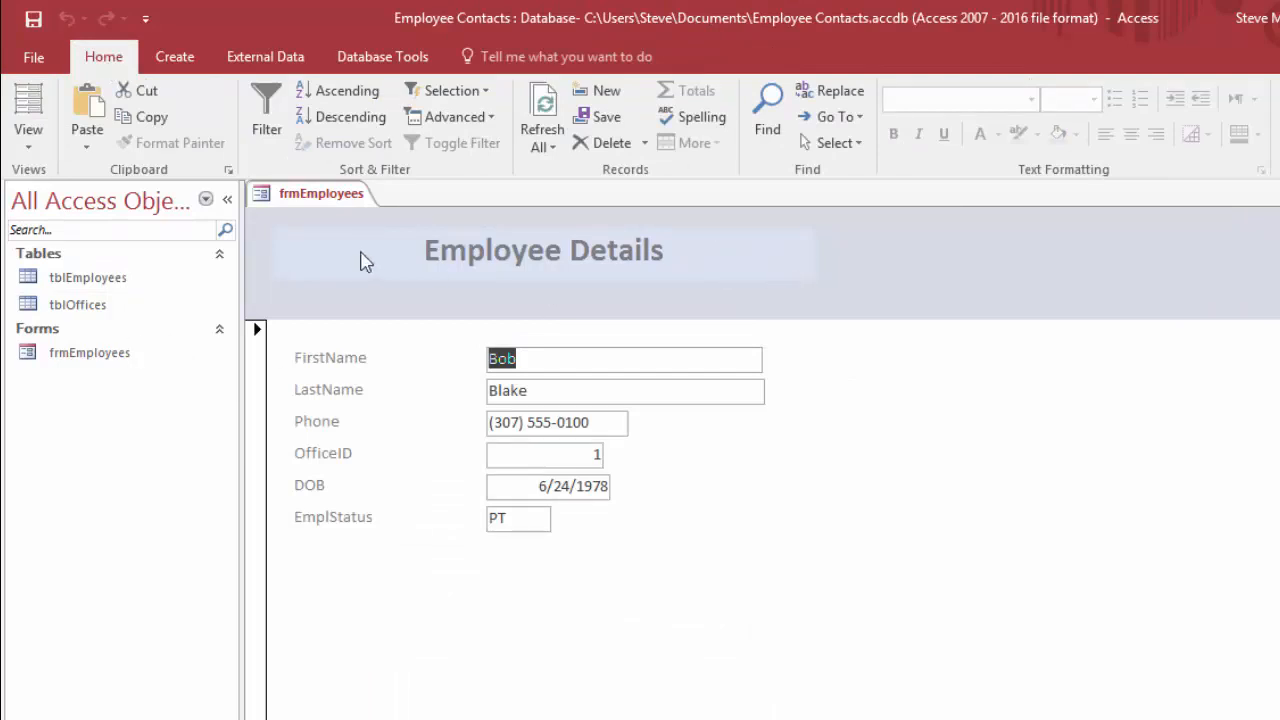
{"action": "left_click", "coordinate": [28, 148]}
{"action": "left_click", "coordinate": [50, 279]}
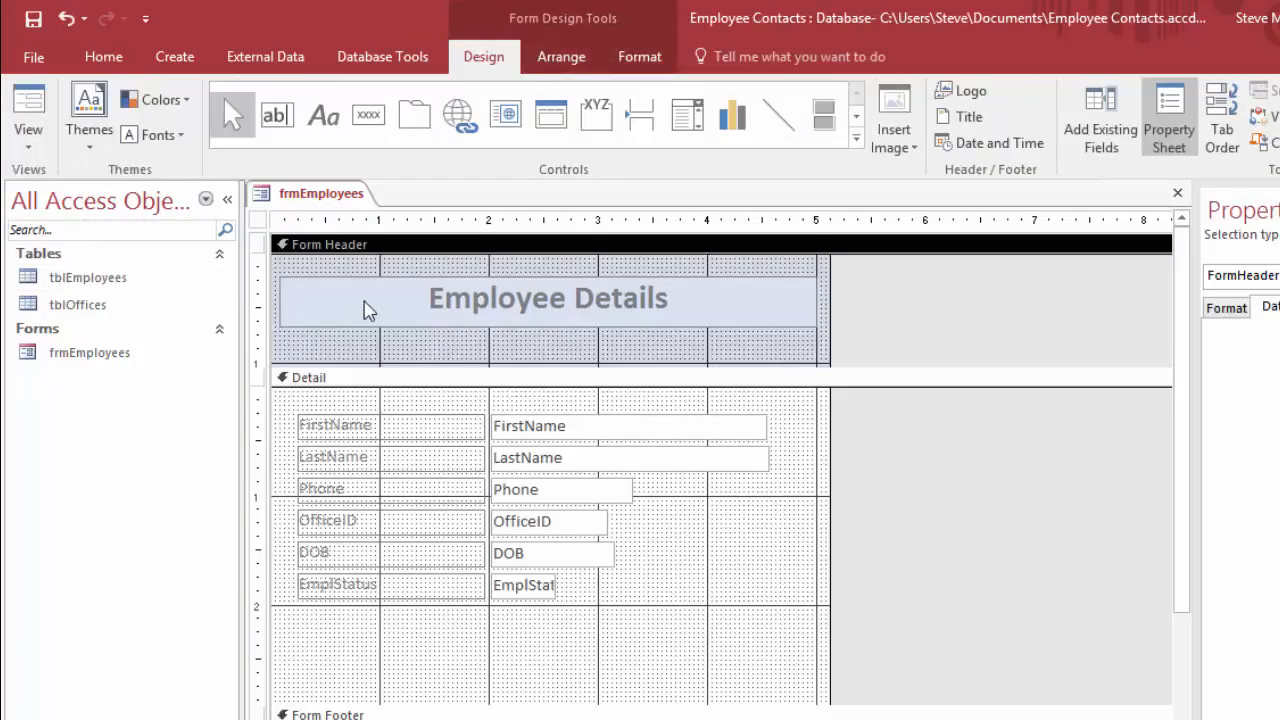
{"action": "key", "text": "ctrl+z"}
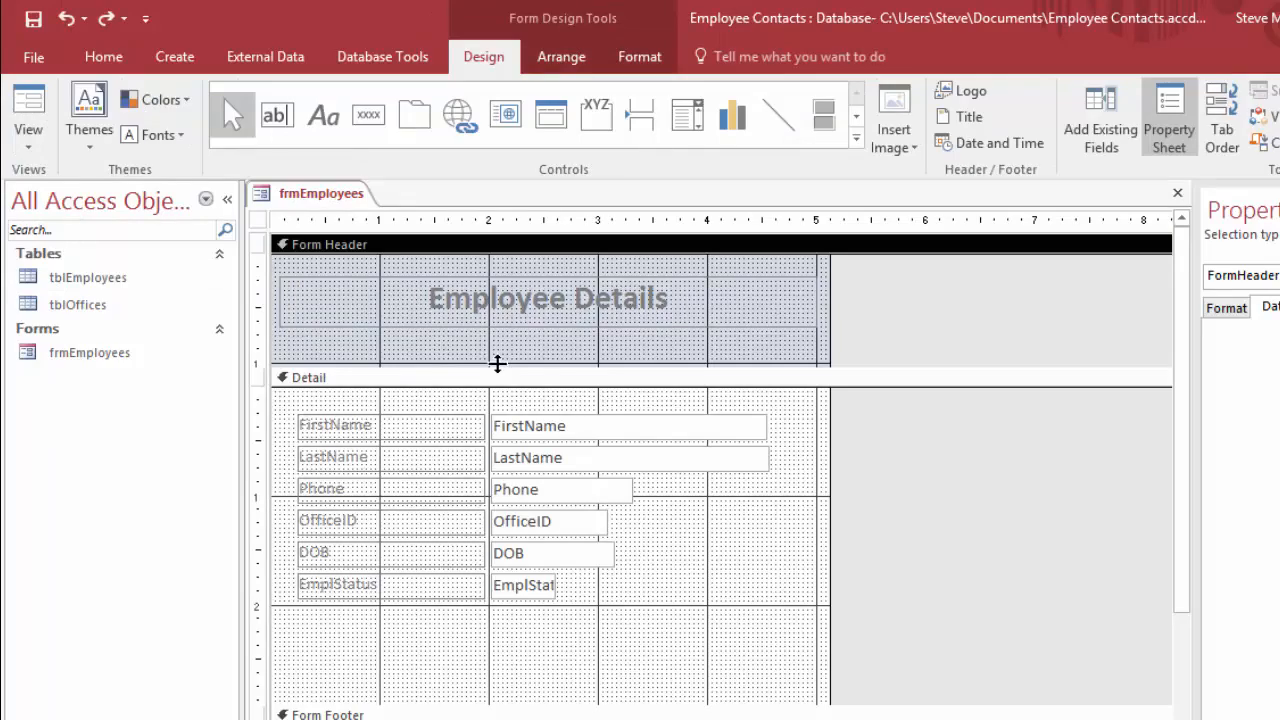
Set the border style of the Employee Details label in the Form Header to Solid
{"action": "left_click", "coordinate": [337, 283]}
{"action": "left_click", "coordinate": [105, 58]}
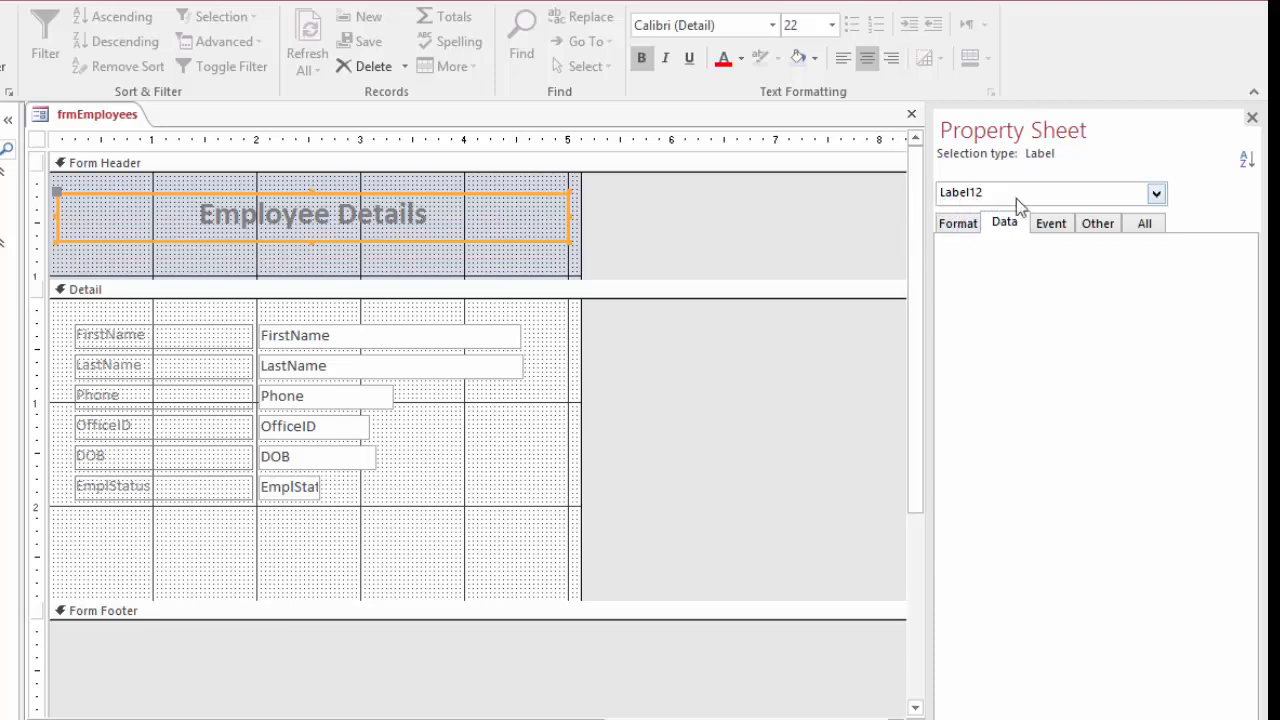
{"action": "left_click", "coordinate": [1157, 194]}
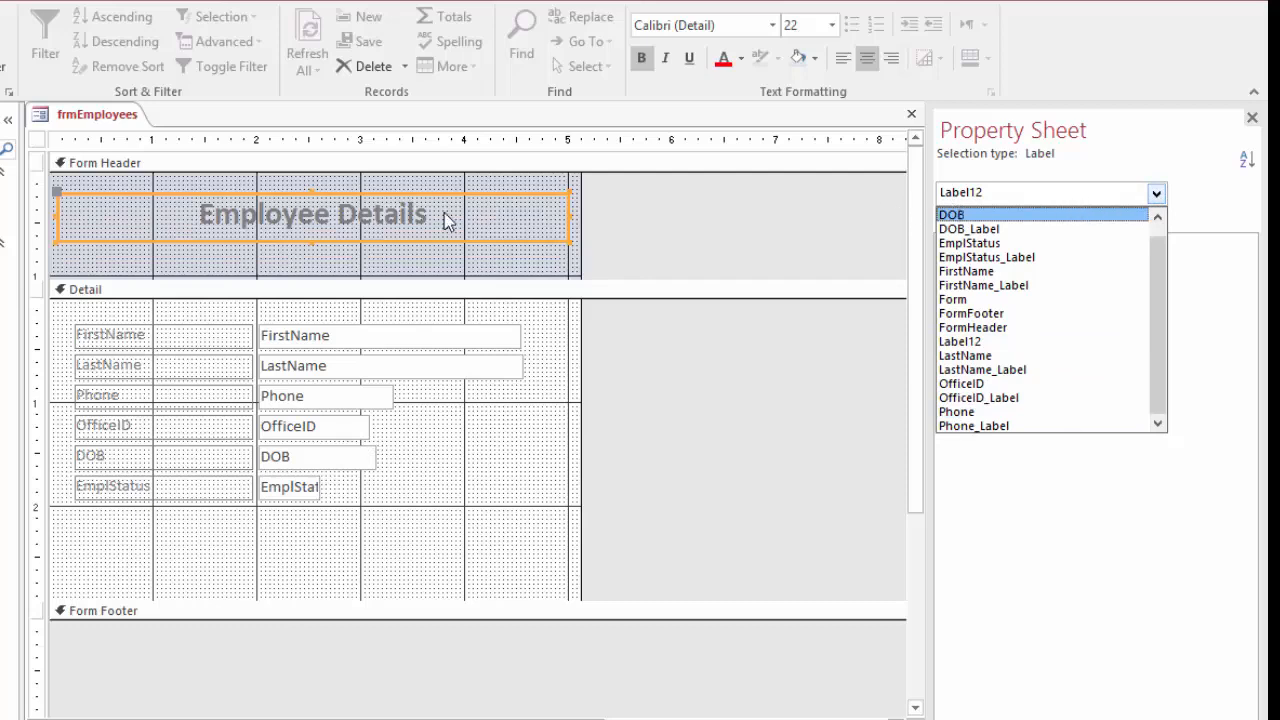
{"action": "left_click", "coordinate": [1156, 193]}
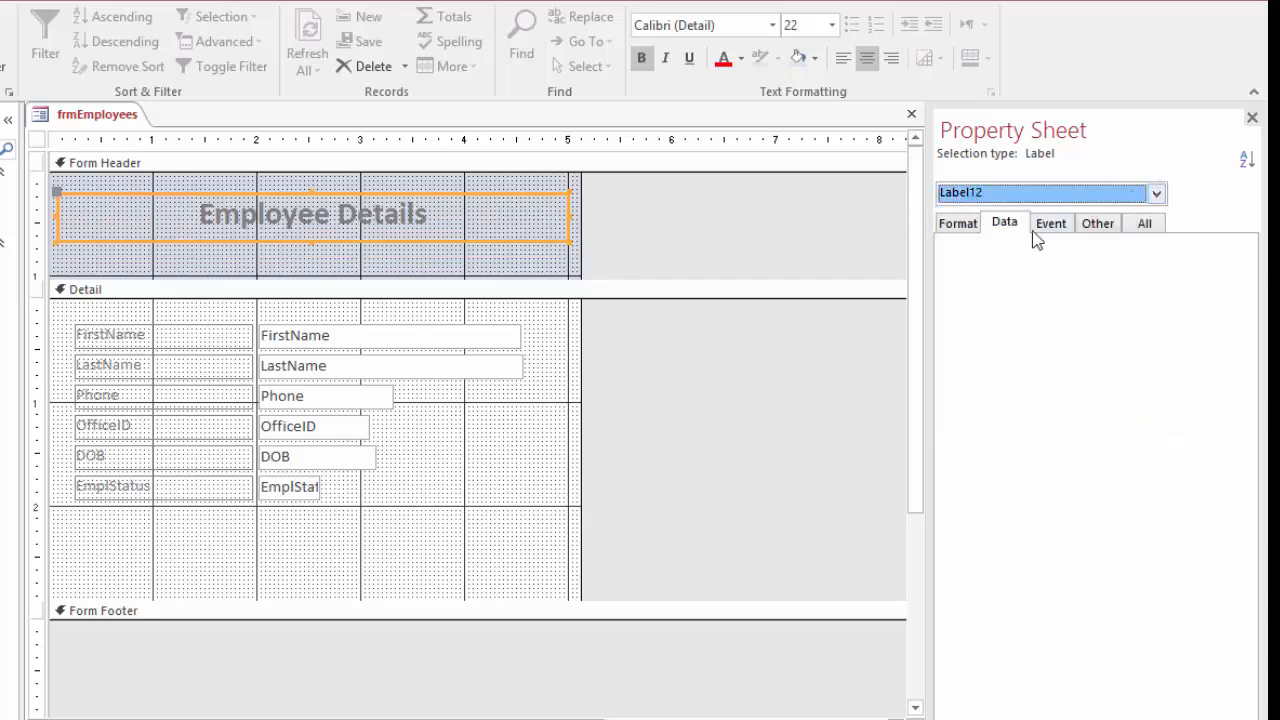
{"action": "left_click", "coordinate": [950, 225]}
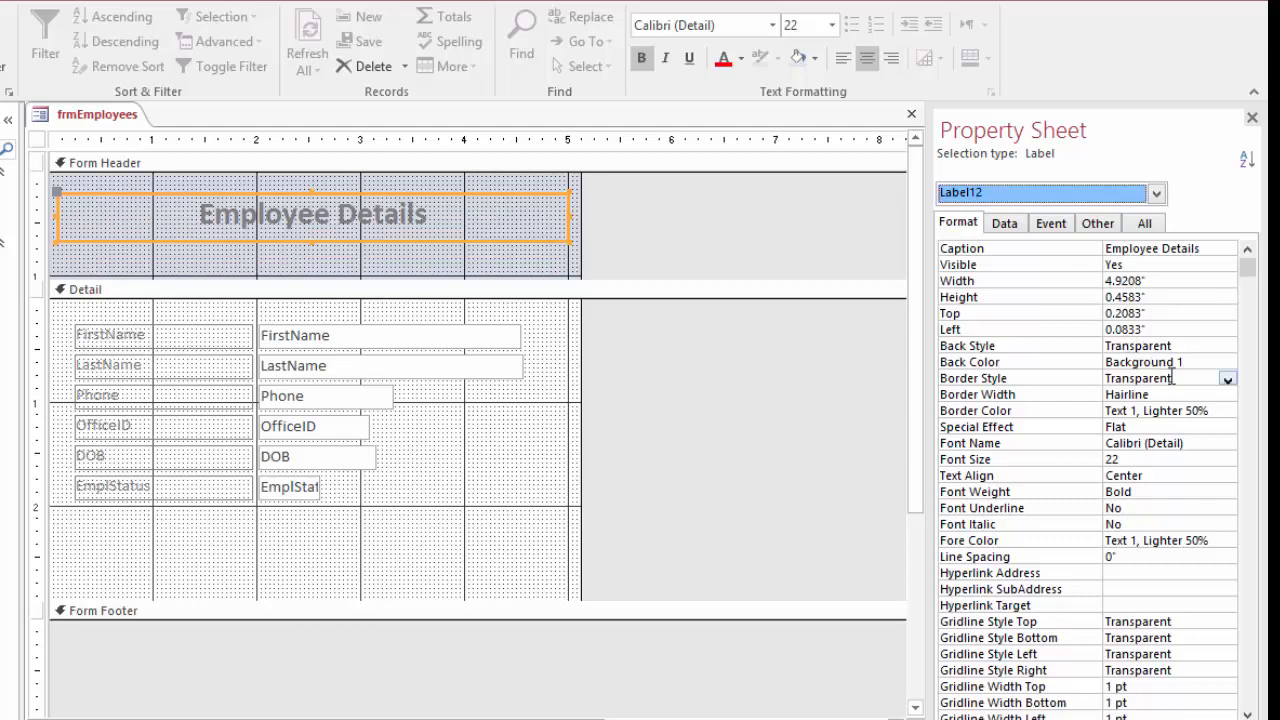
{"action": "left_click", "coordinate": [1228, 381]}
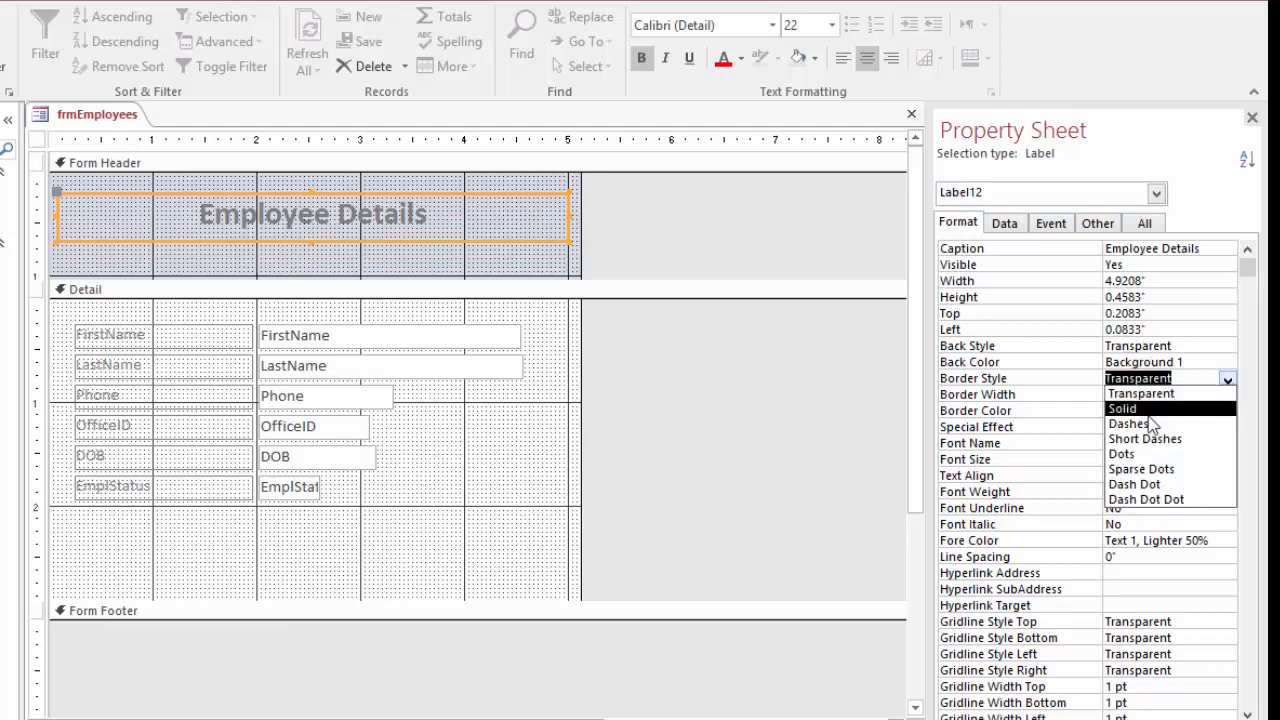
{"action": "left_click", "coordinate": [1148, 414]}
Set the Employee Details label's border width to 1 pt, check it in Form View and return to Design View
{"action": "left_click", "coordinate": [1205, 396]}
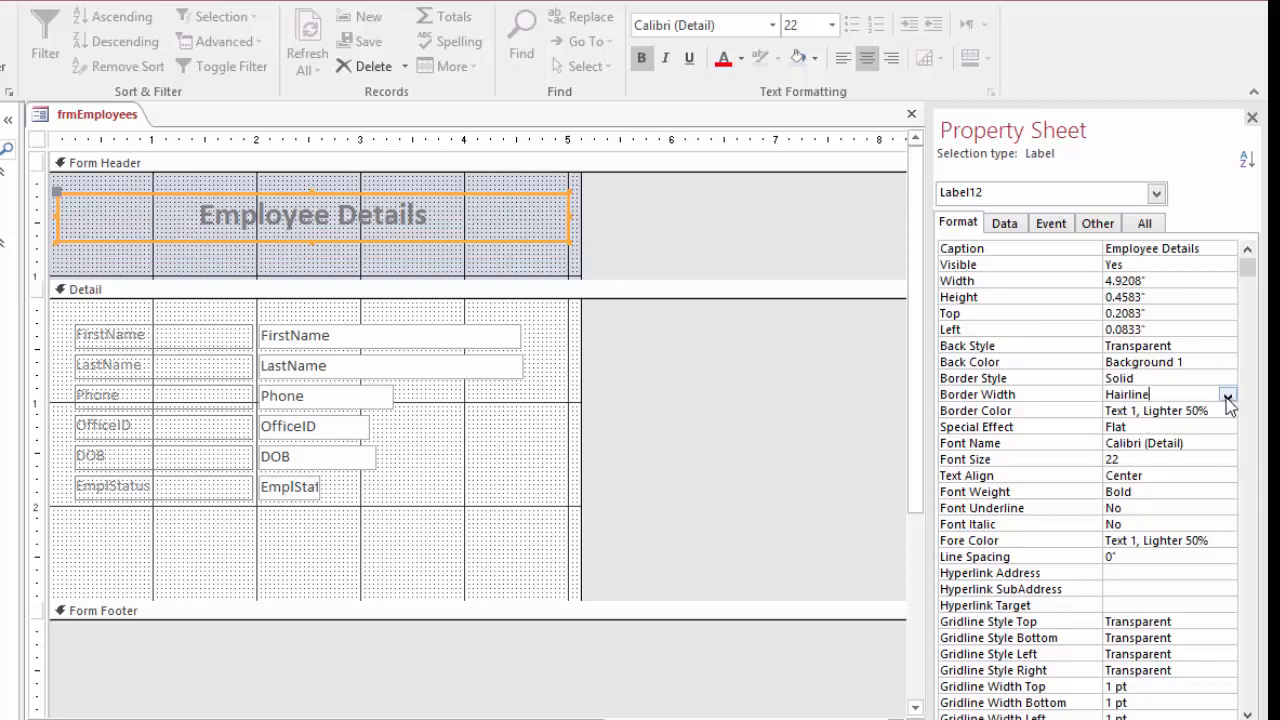
{"action": "left_click", "coordinate": [1228, 398]}
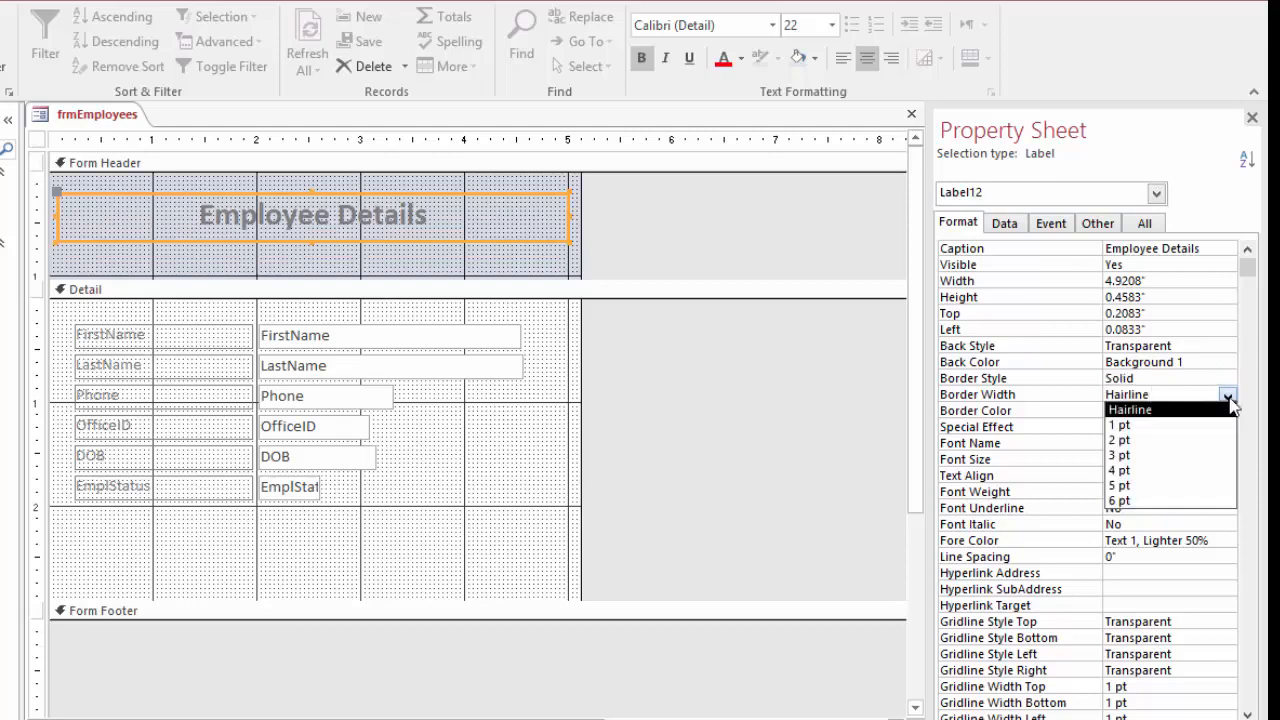
{"action": "left_click", "coordinate": [1155, 428]}
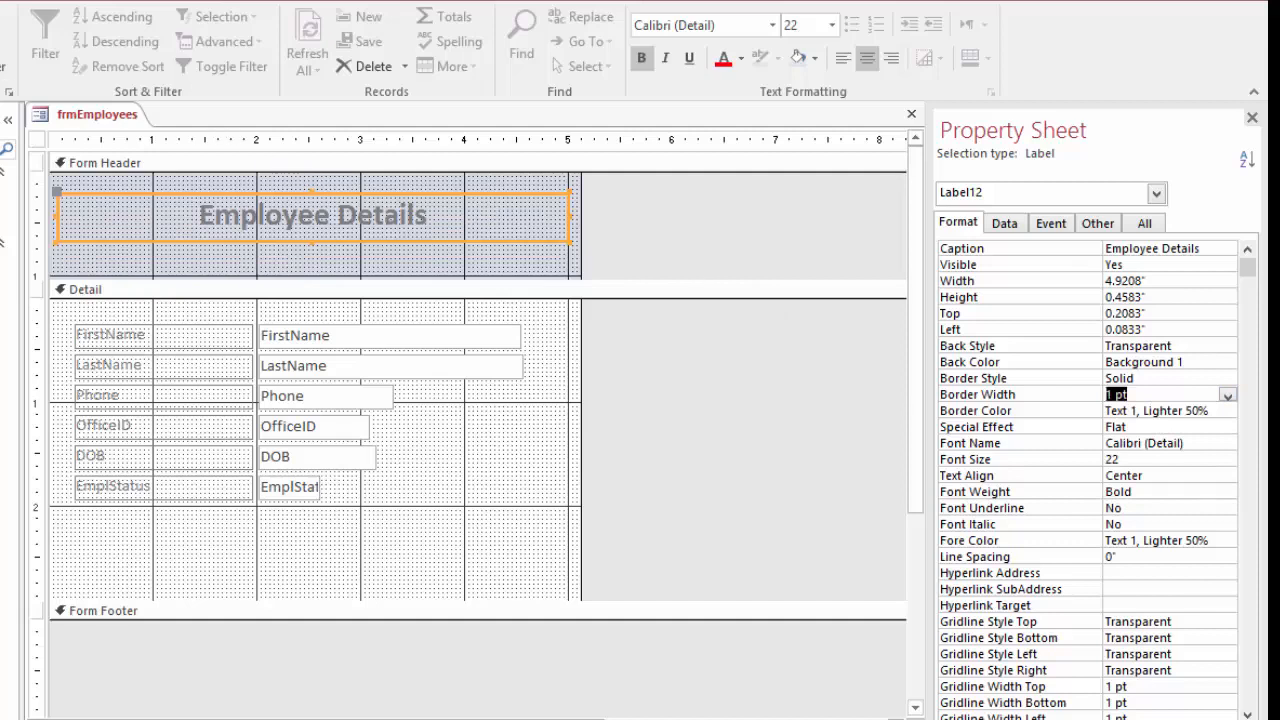
{"action": "key", "text": "F5"}
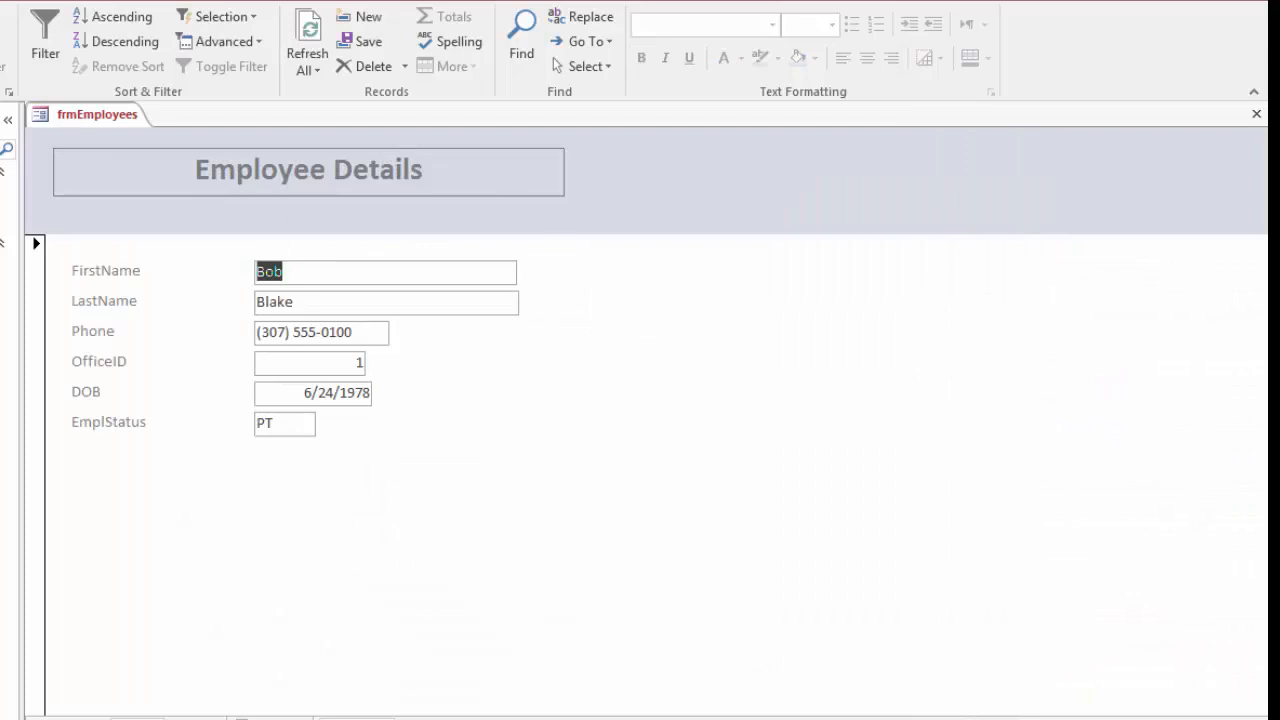
{"action": "key", "text": "ctrl+period"}
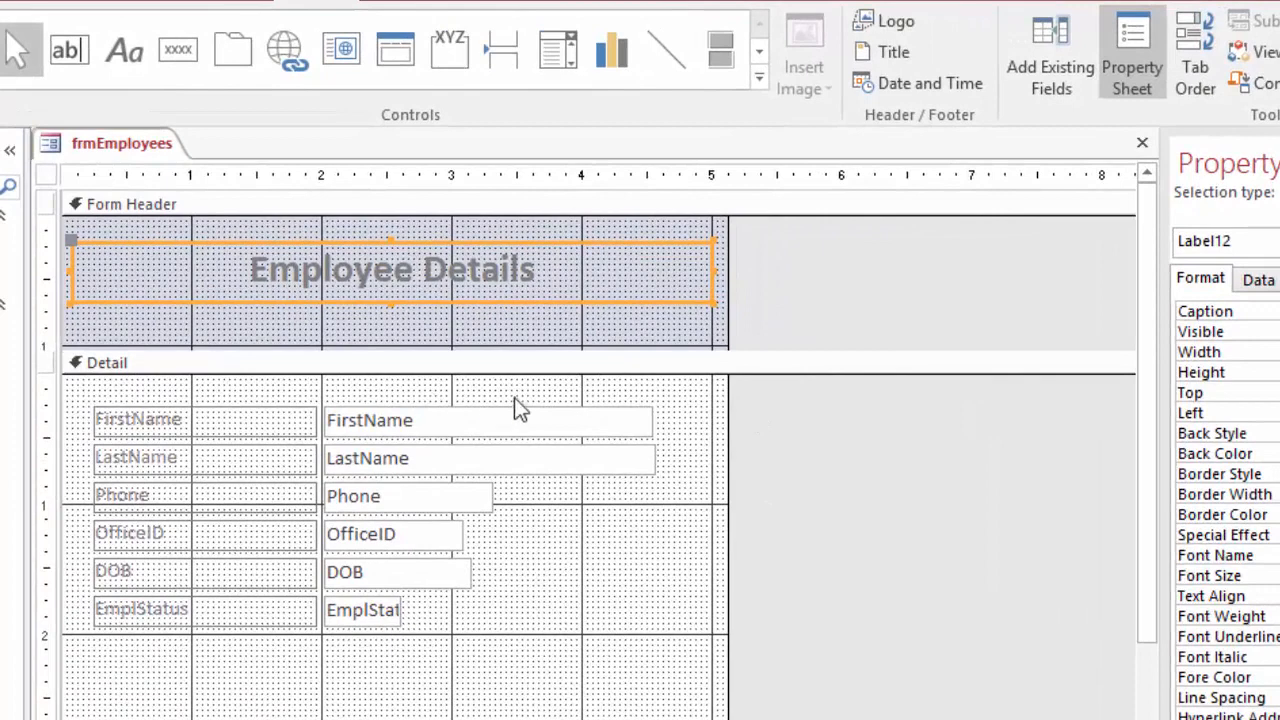
Resize the six text boxes from FirstName to EmplStatus individually to a matching width of about 1.2 inches
{"action": "left_click", "coordinate": [452, 422]}
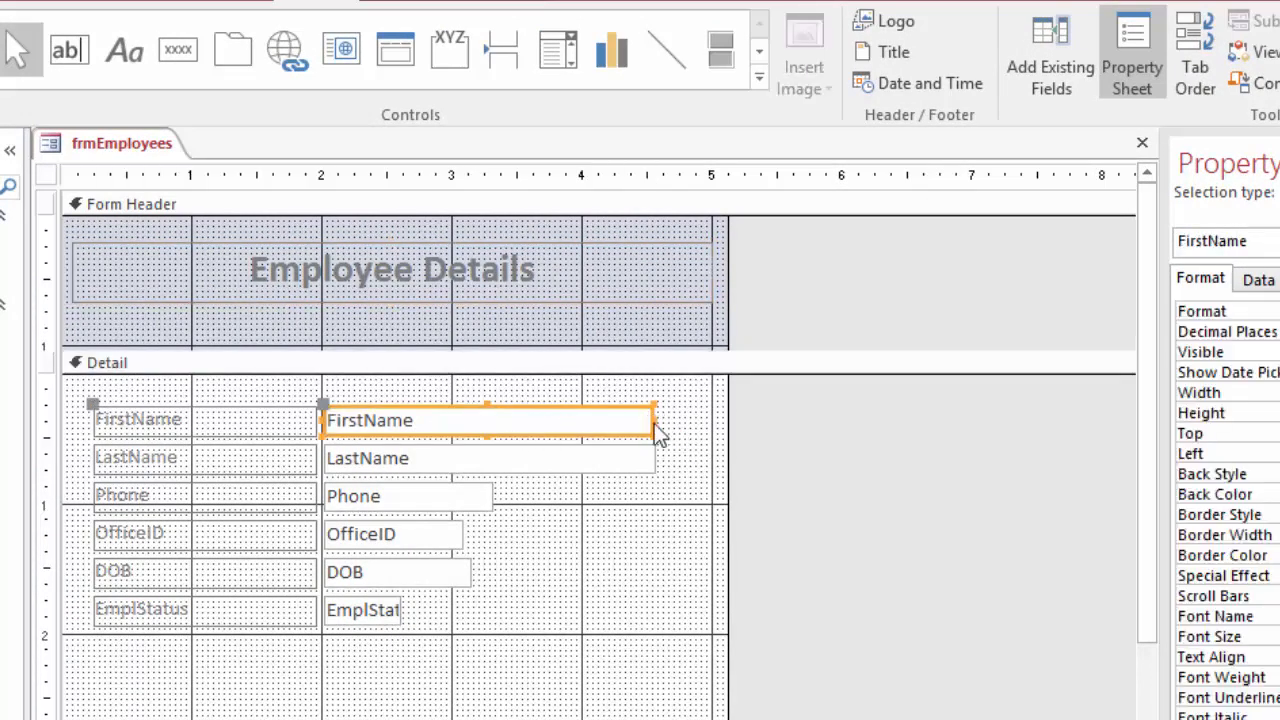
{"action": "left_click_drag", "start_coordinate": [655, 419], "coordinate": [480, 422]}
{"action": "left_click", "coordinate": [648, 470]}
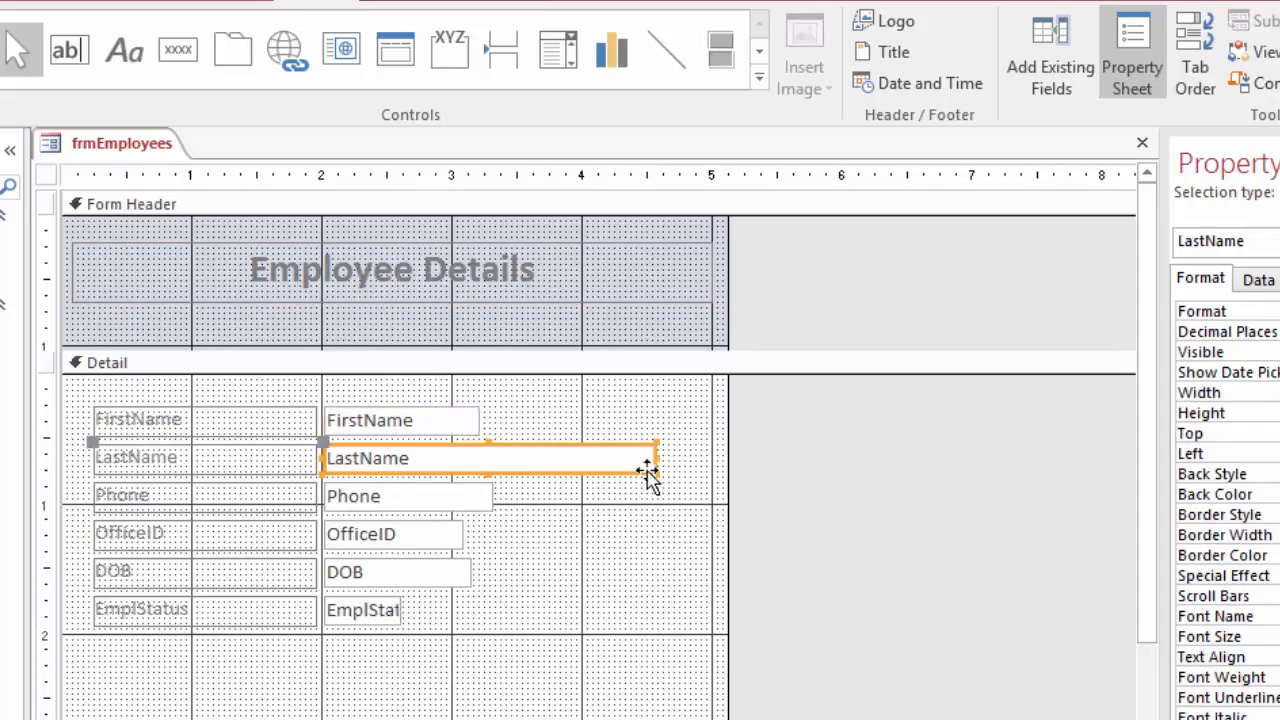
{"action": "left_click_drag", "start_coordinate": [655, 459], "coordinate": [478, 571]}
{"action": "left_click", "coordinate": [486, 503]}
{"action": "left_click", "coordinate": [434, 542]}
{"action": "left_click", "coordinate": [445, 580]}
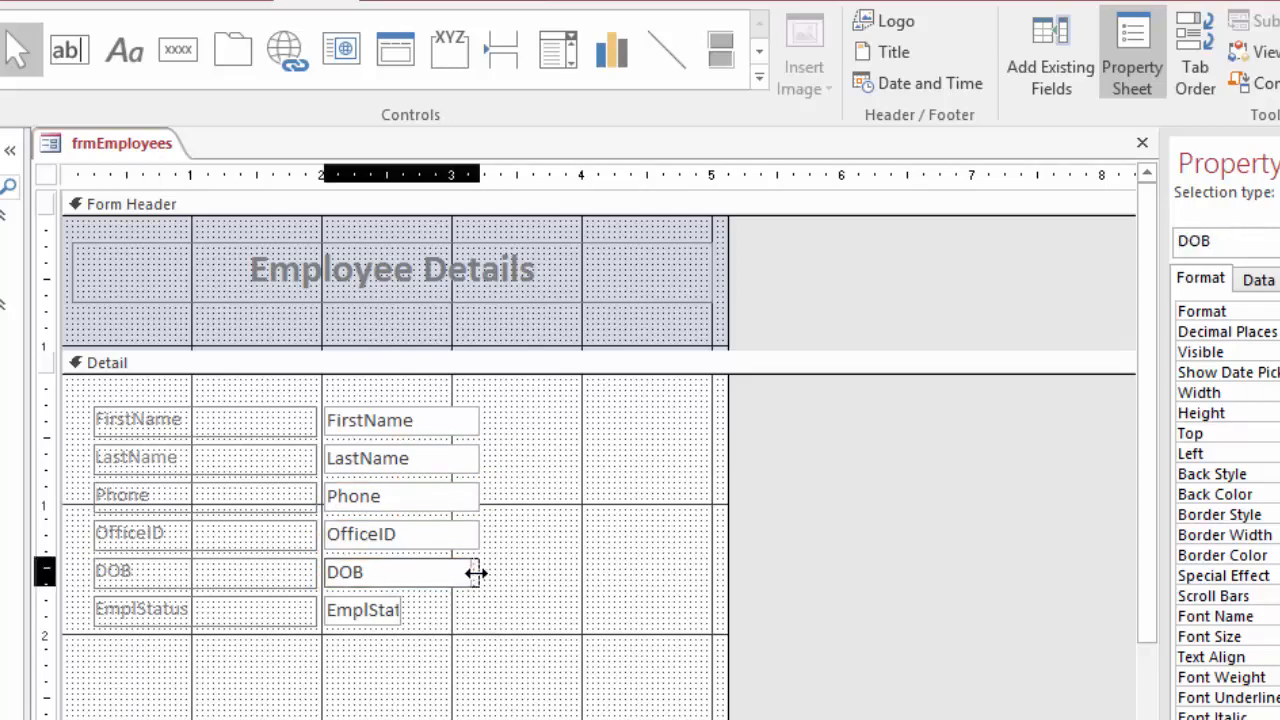
{"action": "left_click", "coordinate": [397, 612], "text": "shift"}
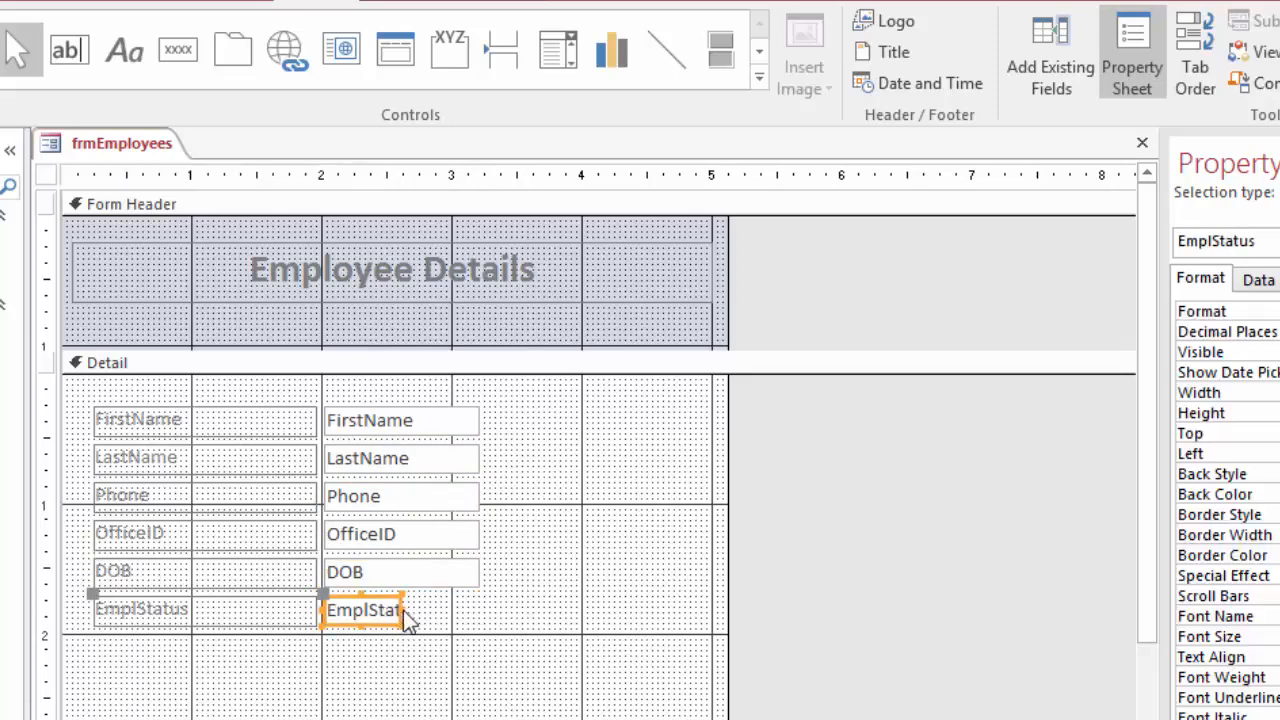
{"action": "left_click_drag", "start_coordinate": [402, 610], "coordinate": [477, 610]}
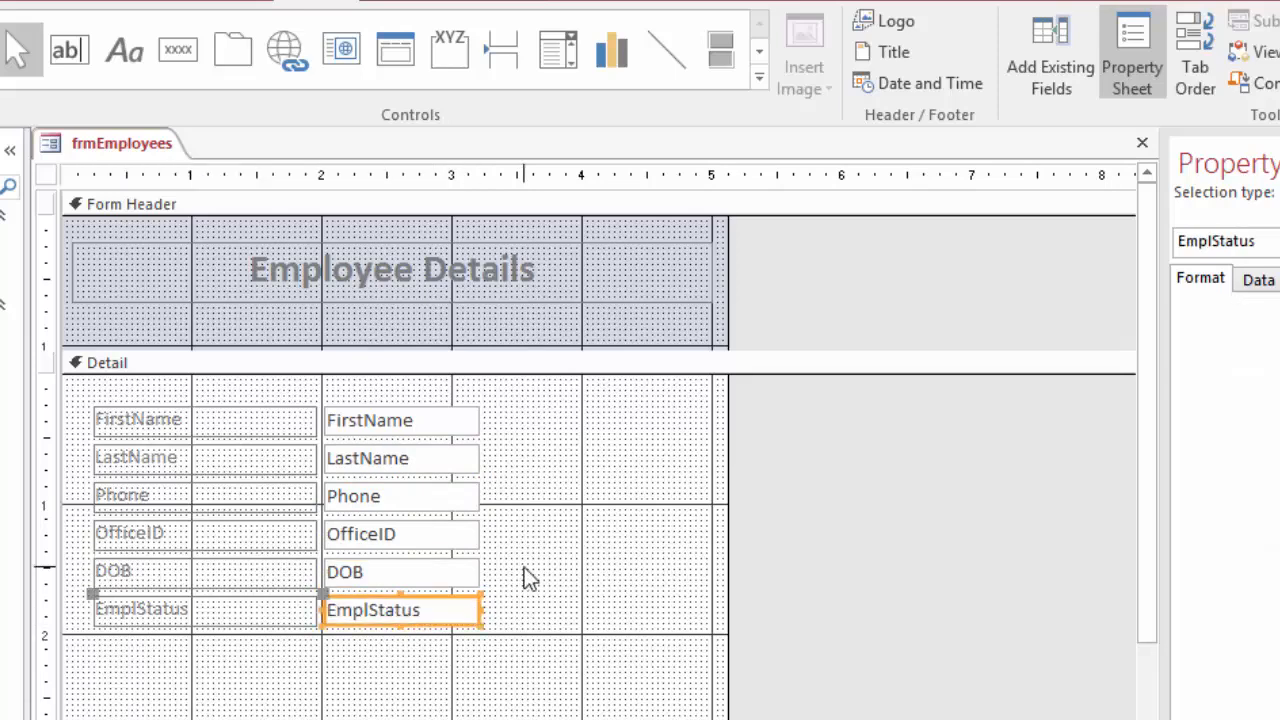
Narrow all six text boxes together to about 1.1 inches, and shorten their labels from the left edge to about 1.4 inches
{"action": "left_click", "coordinate": [414, 392]}
{"action": "left_click_drag", "start_coordinate": [415, 389], "coordinate": [424, 660]}
{"action": "mouse_move", "coordinate": [480, 496]}
{"action": "left_mouse_down"}
{"action": "mouse_move", "coordinate": [517, 494]}
{"action": "mouse_move", "coordinate": [442, 496]}
{"action": "mouse_move", "coordinate": [469, 496]}
{"action": "left_mouse_up"}
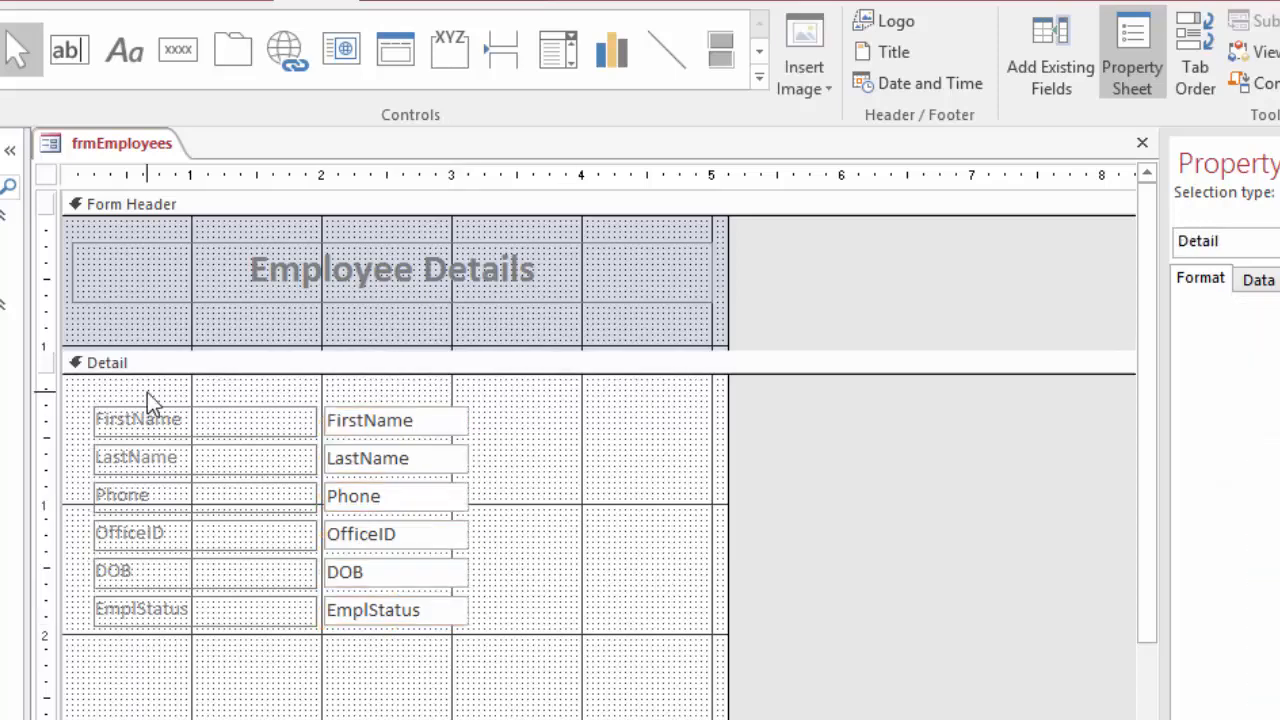
{"action": "left_click_drag", "start_coordinate": [147, 392], "coordinate": [132, 648]}
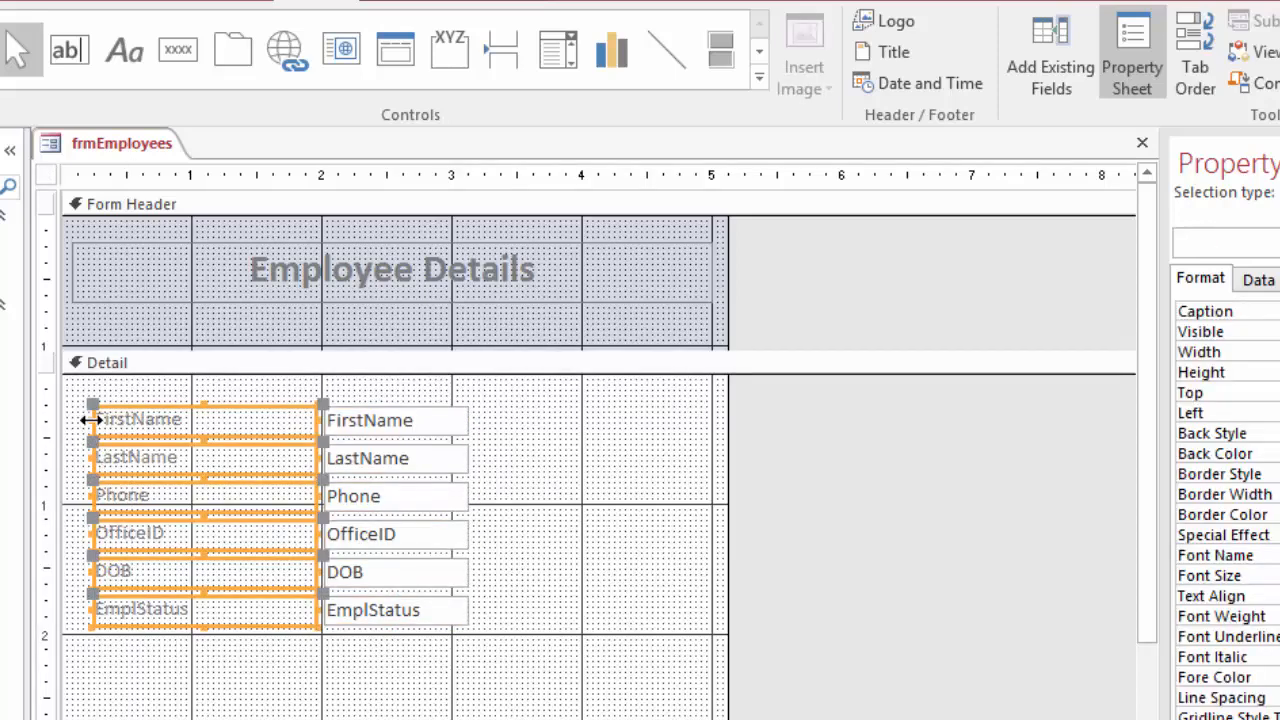
{"action": "left_click_drag", "start_coordinate": [90, 420], "coordinate": [137, 422]}
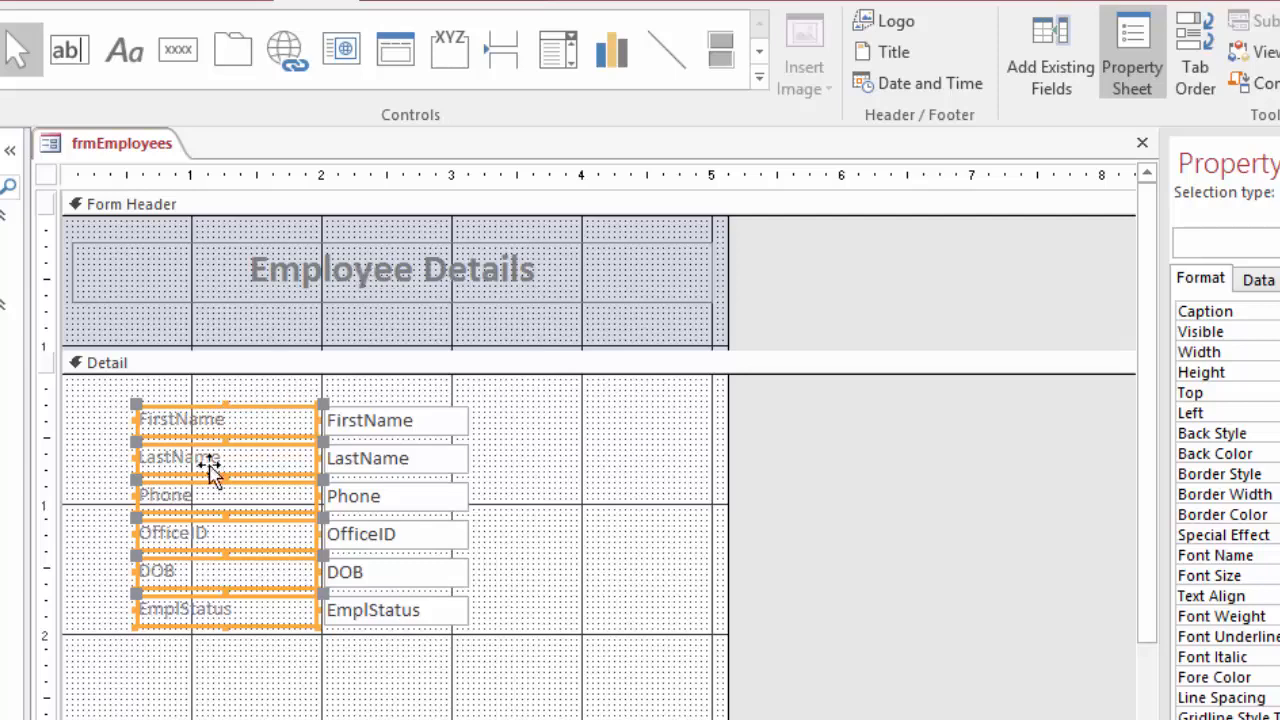
Change the captions of the FirstName and LastName labels to First Name and Last Name
{"action": "left_click", "coordinate": [178, 428]}
{"action": "left_click", "coordinate": [178, 421]}
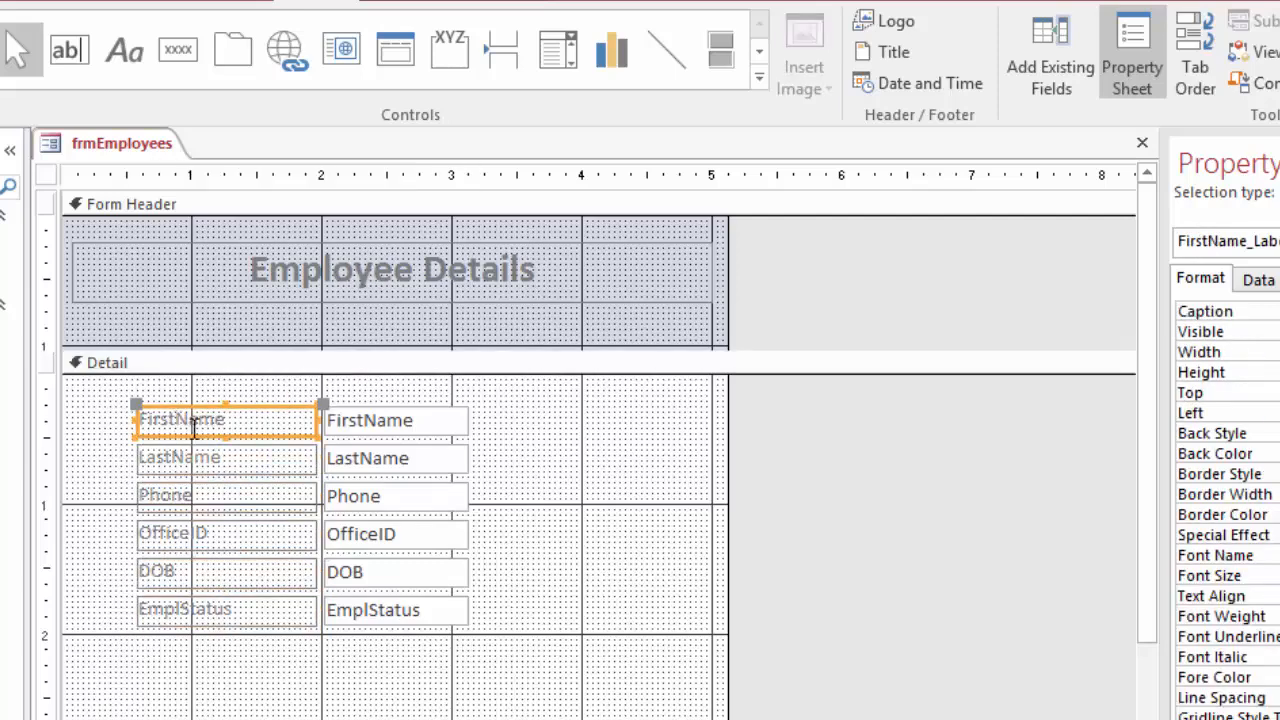
{"action": "left_click", "coordinate": [172, 422]}
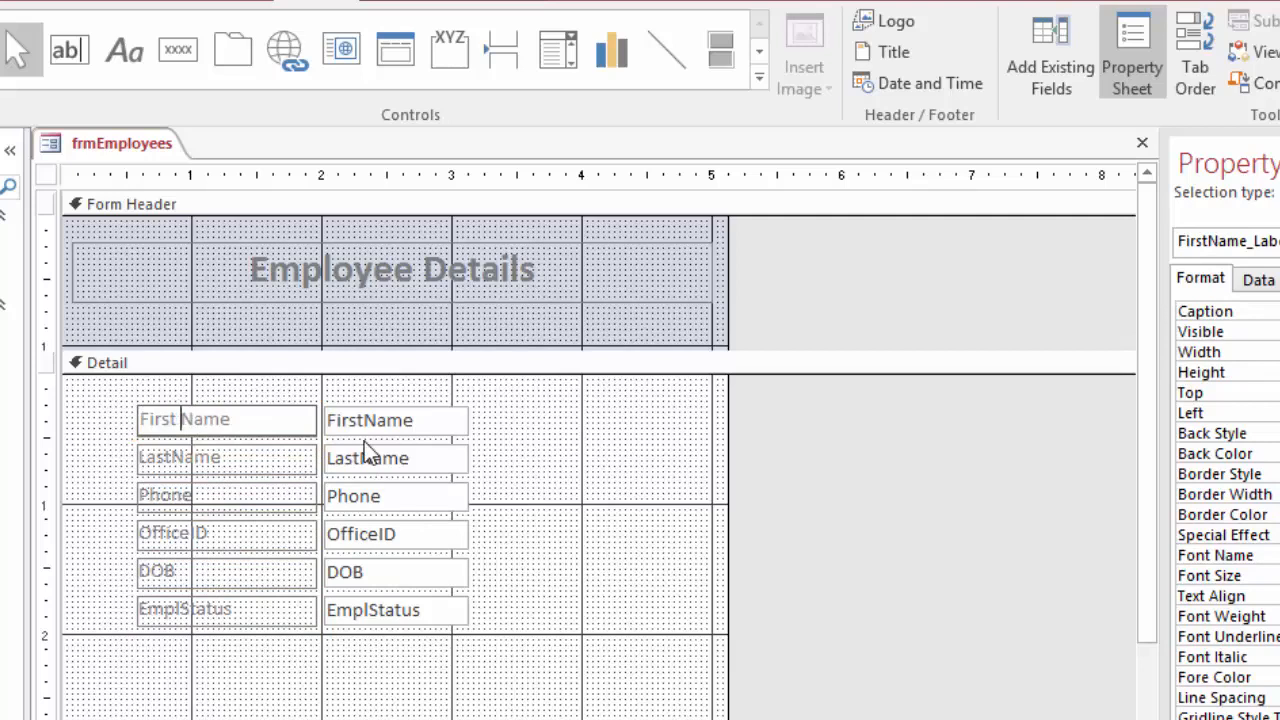
{"action": "left_click", "coordinate": [177, 457]}
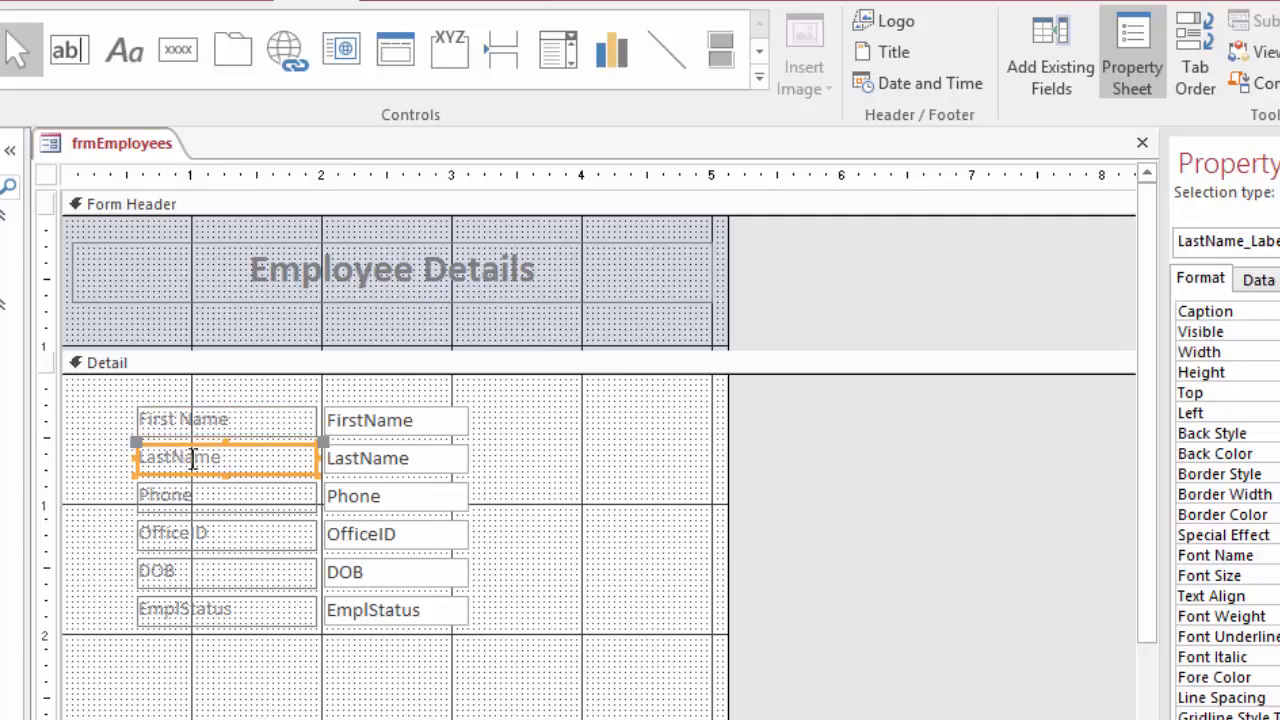
{"action": "left_click", "coordinate": [175, 457]}
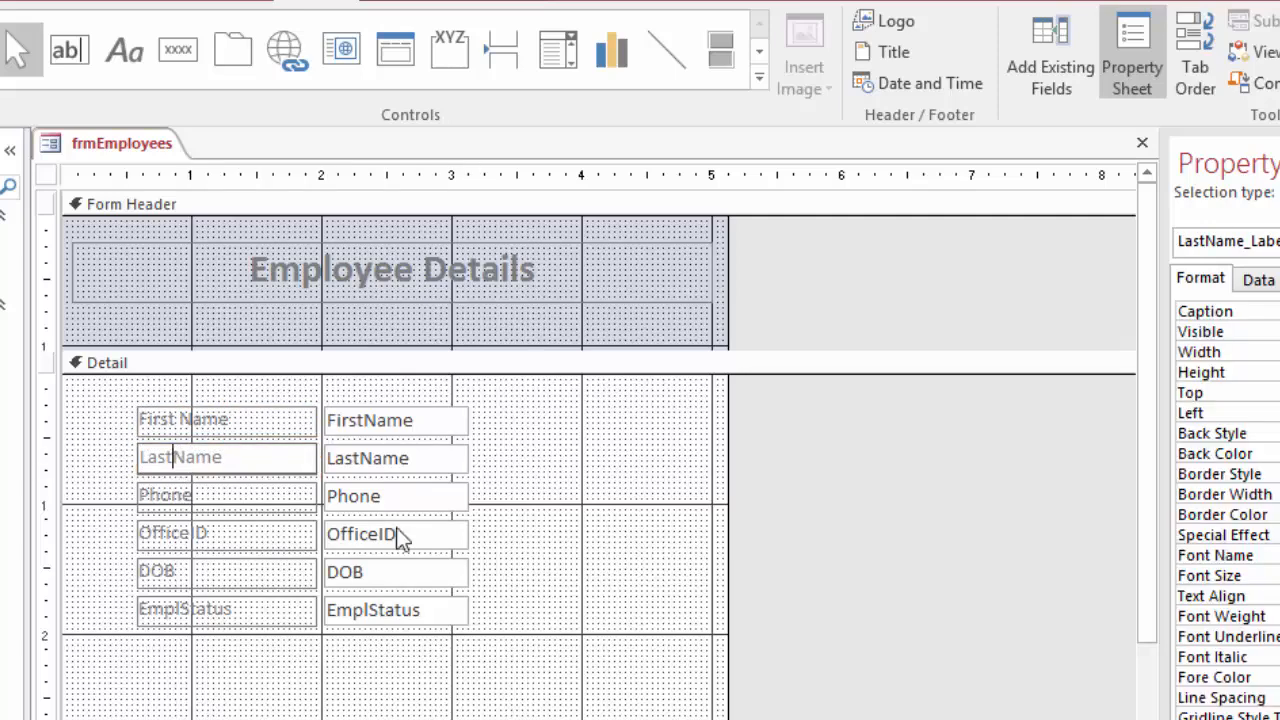
{"action": "left_click", "coordinate": [214, 533]}
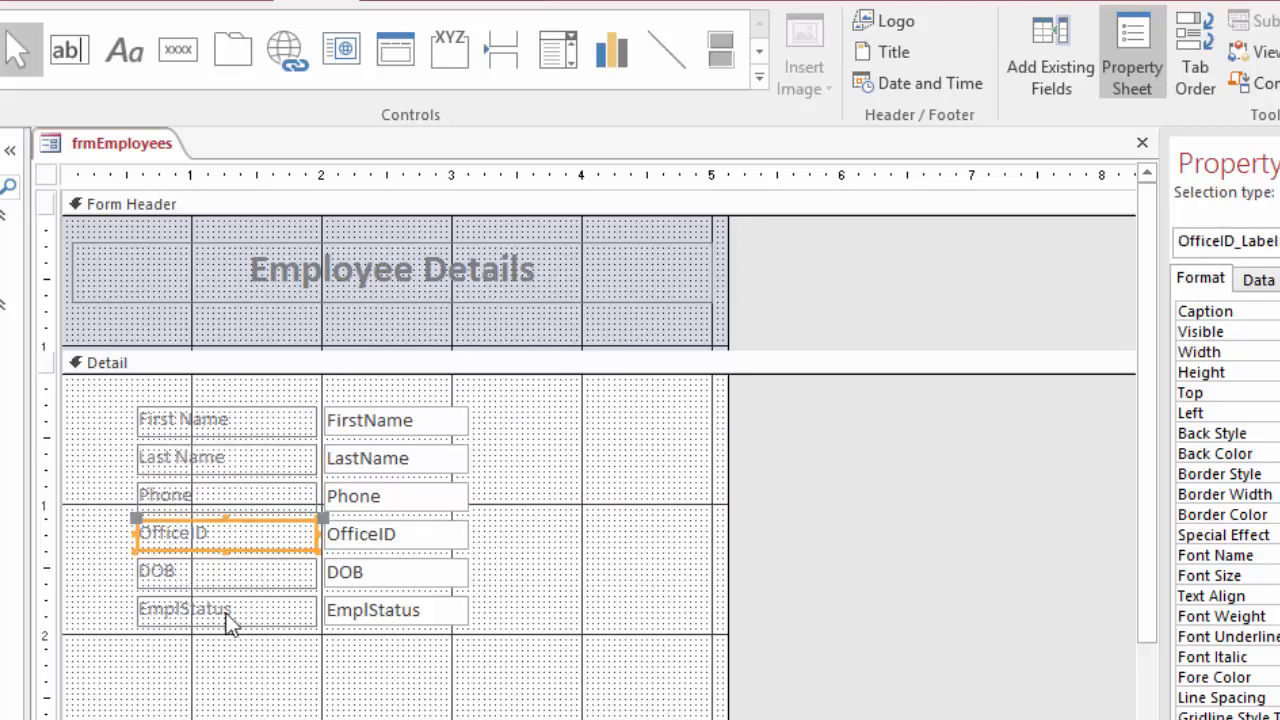
Change the EmplStatus label's caption to Employment Status
{"action": "left_click", "coordinate": [185, 617]}
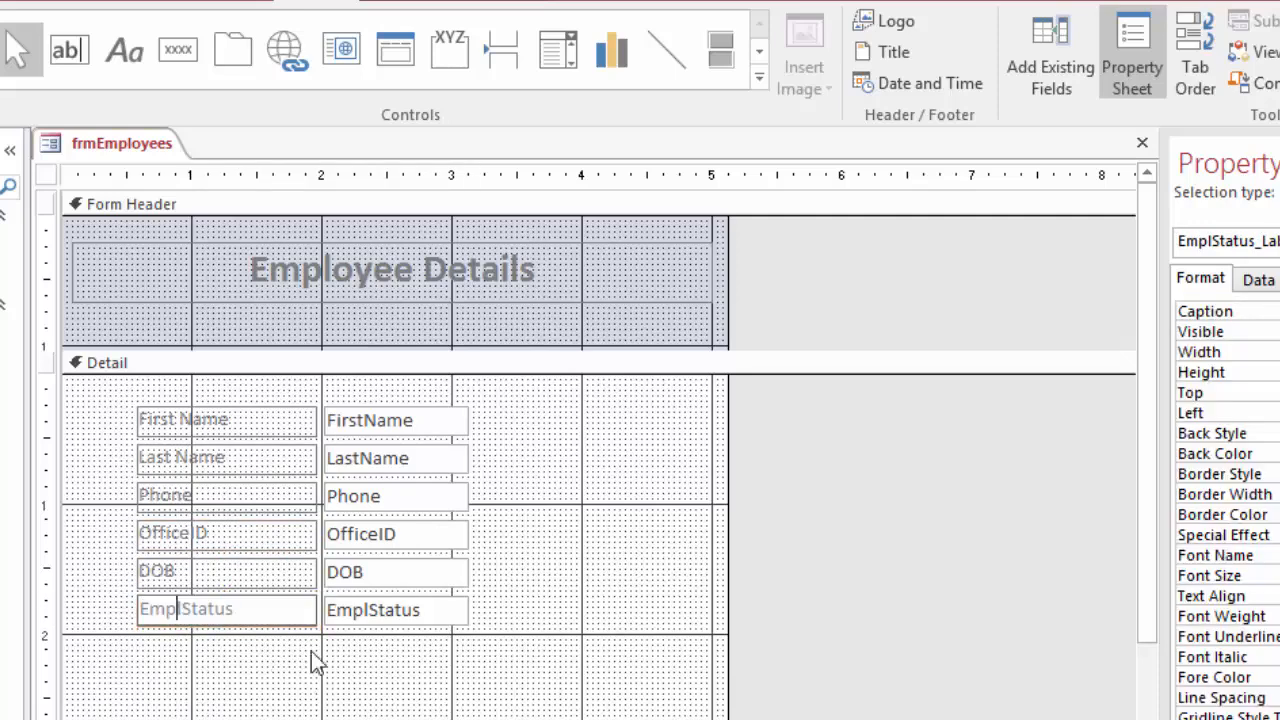
{"action": "type", "text": "op"}
{"action": "key", "text": "BackSpace"}
{"action": "type", "text": "yment"}
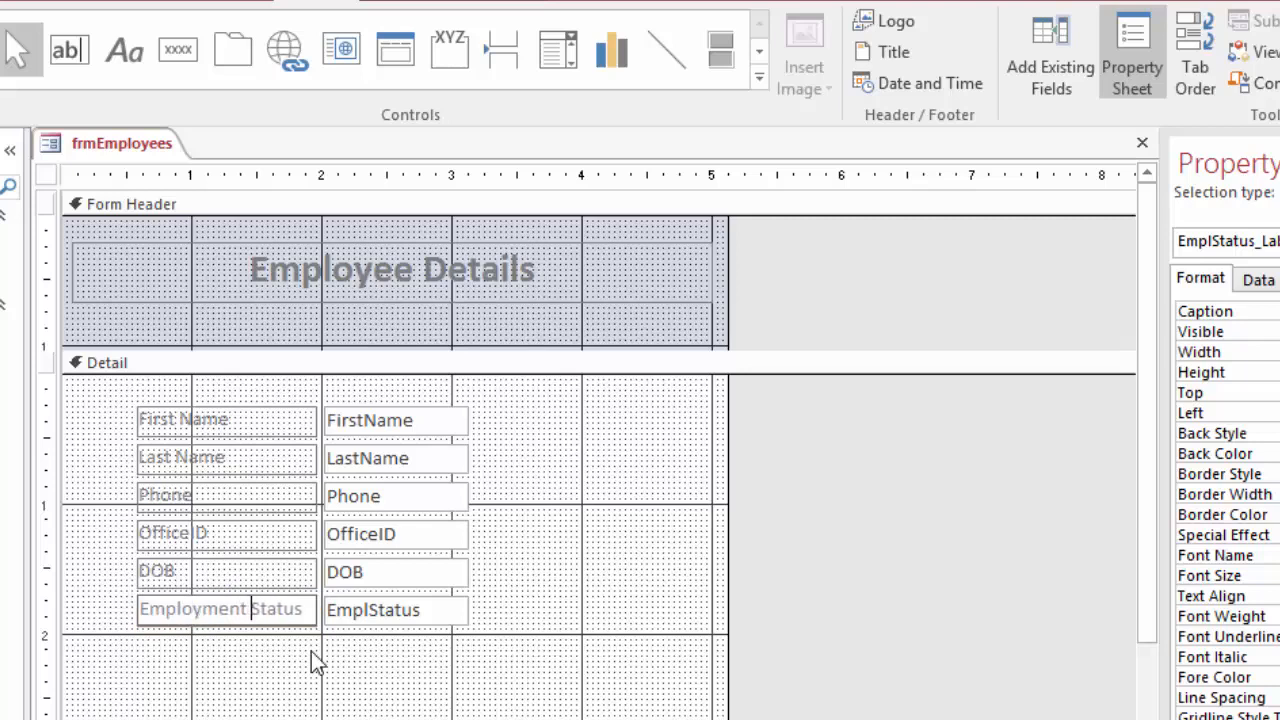
{"action": "key", "text": "Return"}
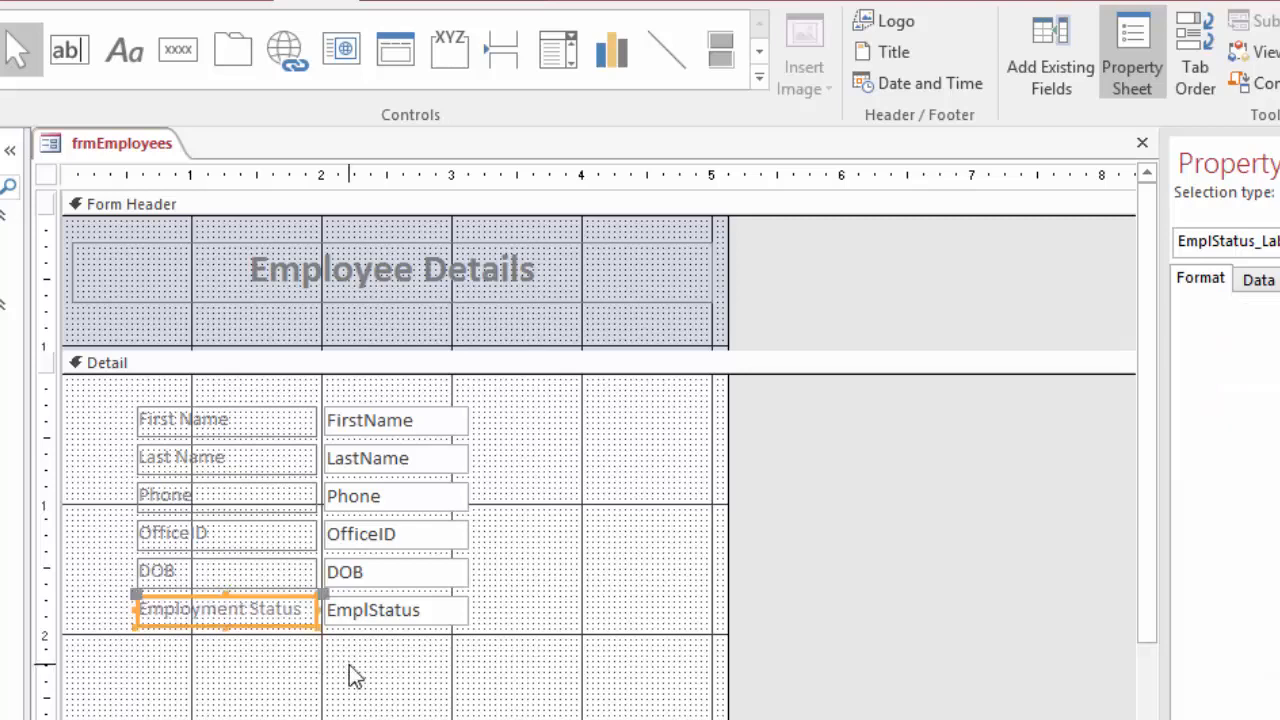
Move all six labels and their text boxes together about 0.7 inch to the right in the Detail section
{"action": "left_click", "coordinate": [674, 437]}
{"action": "left_click_drag", "start_coordinate": [256, 395], "coordinate": [430, 675]}
{"action": "left_click_drag", "start_coordinate": [290, 462], "coordinate": [351, 457]}
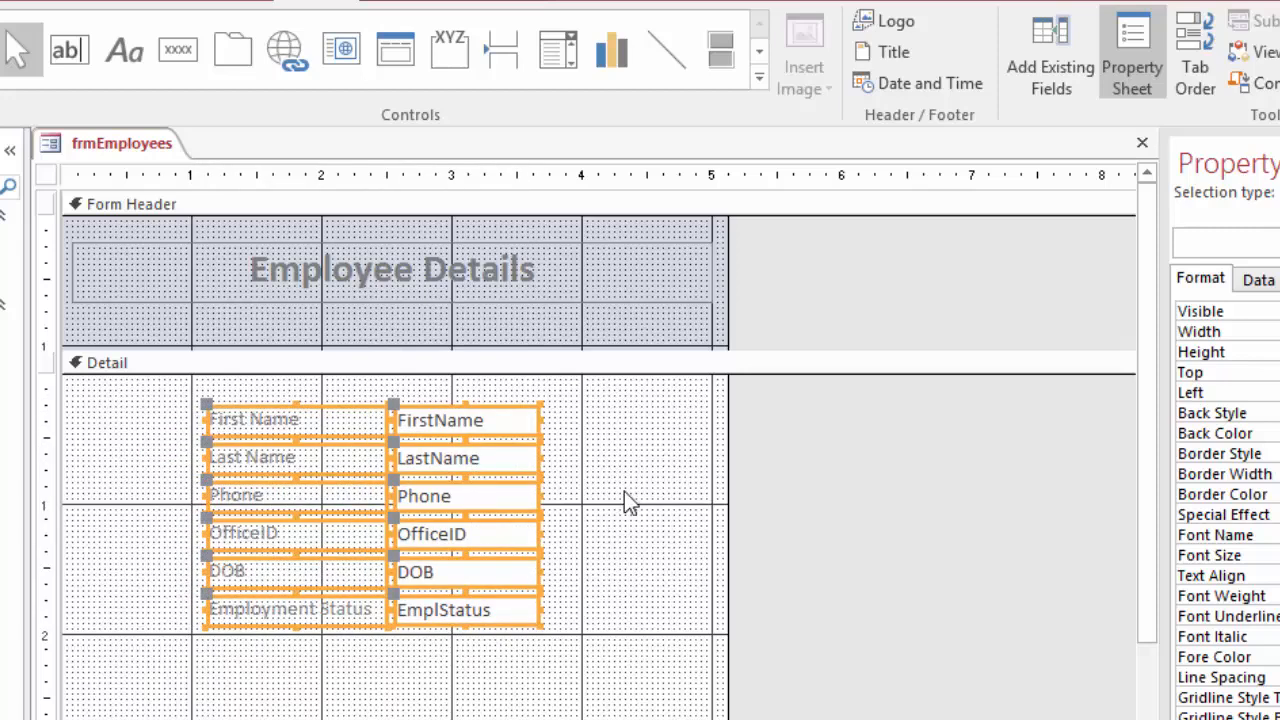
{"action": "left_click", "coordinate": [624, 491]}
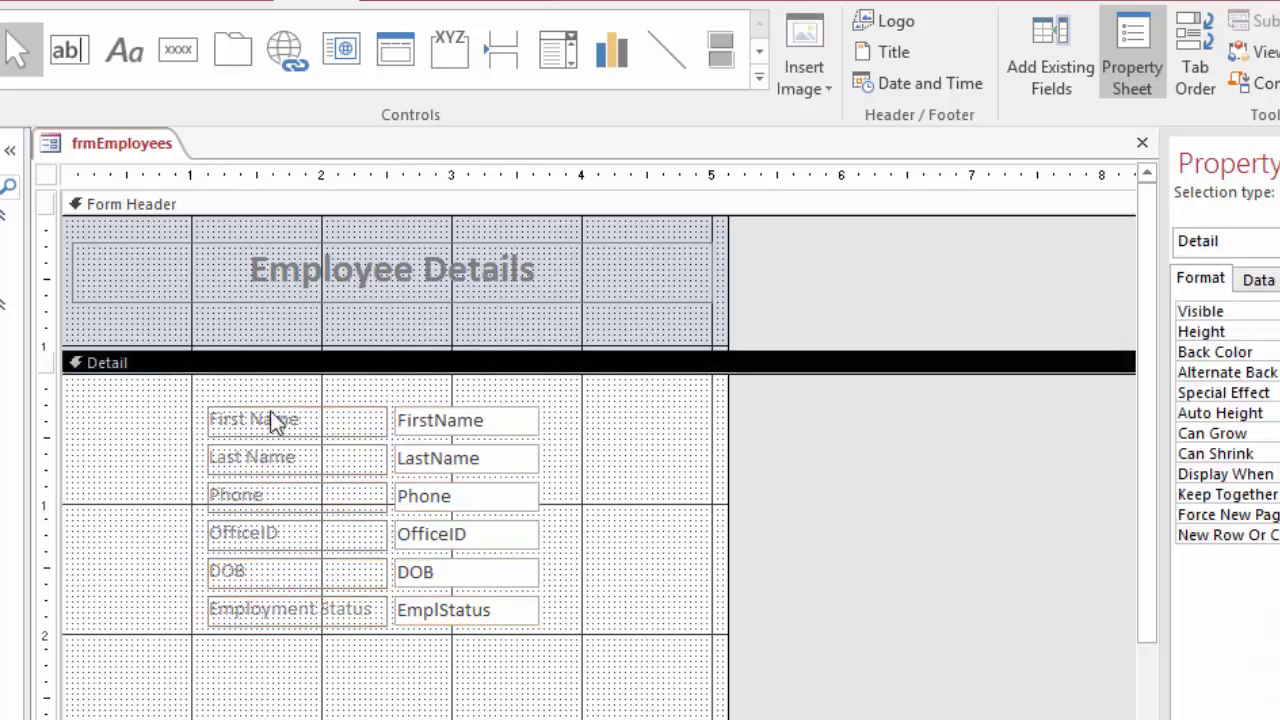
{"action": "left_click_drag", "start_coordinate": [300, 405], "coordinate": [491, 614]}
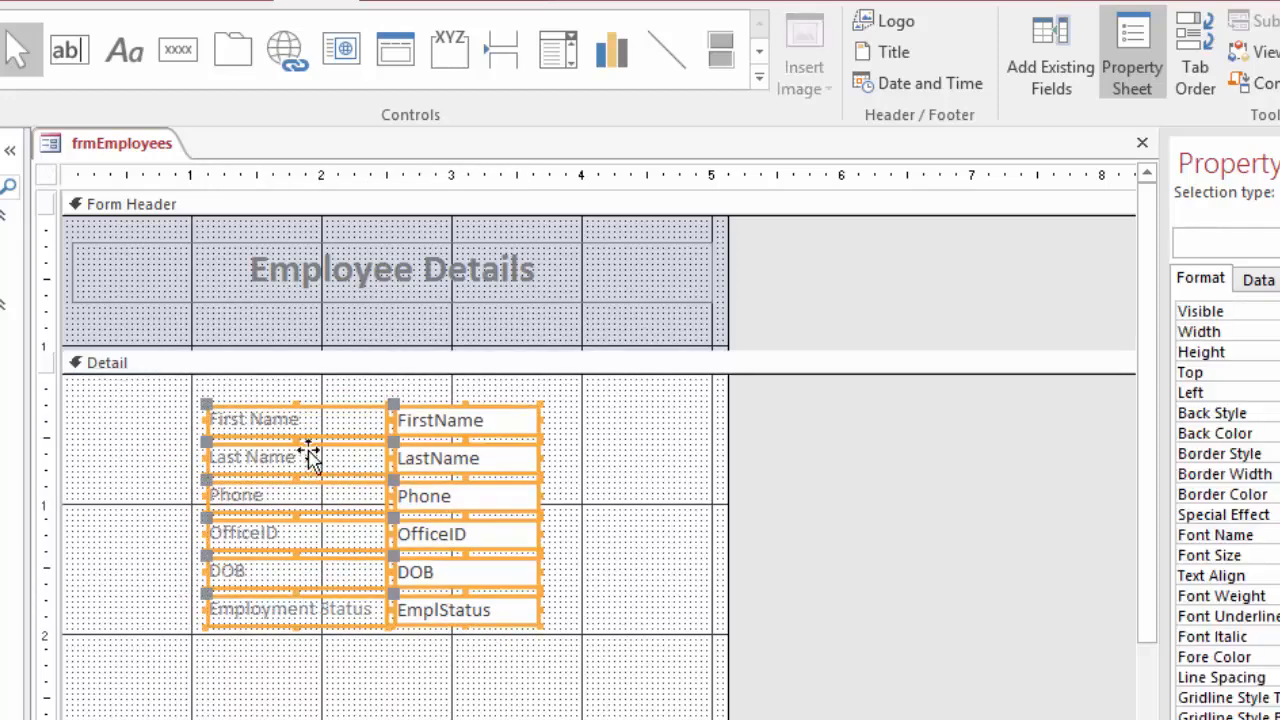
{"action": "left_click_drag", "start_coordinate": [323, 428], "coordinate": [356, 434]}
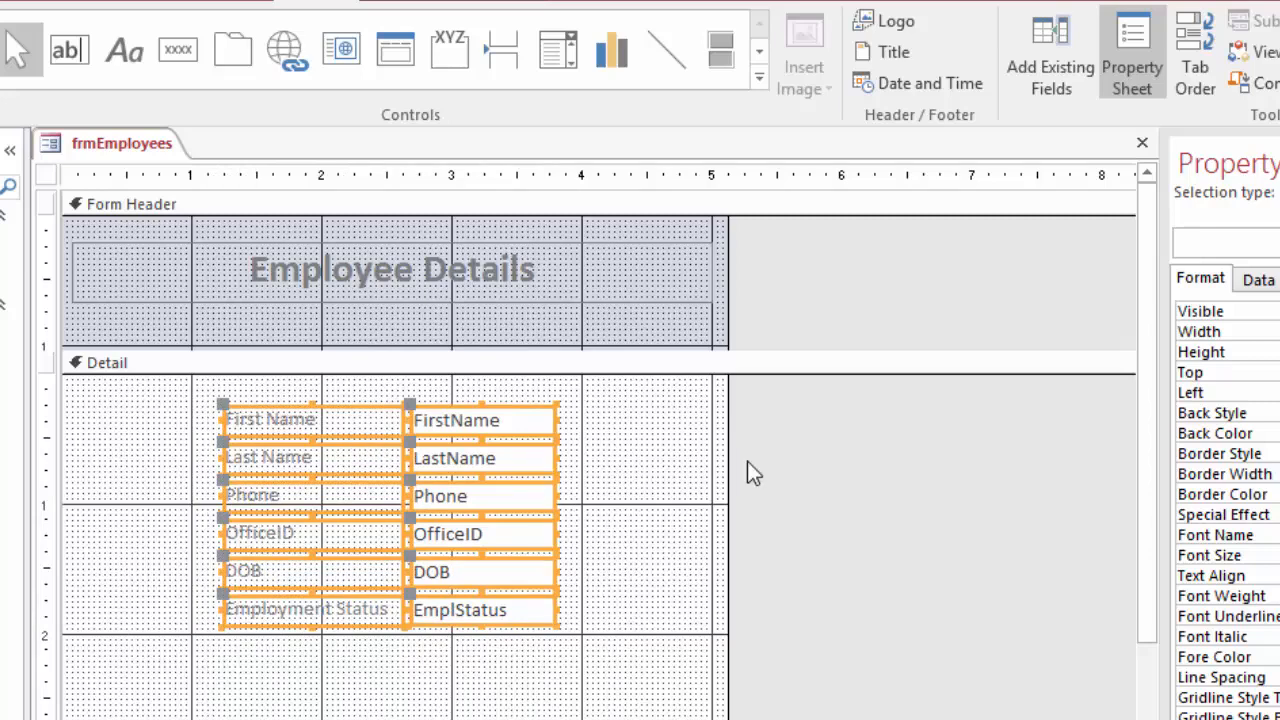
Nudge the selected labels and text boxes slightly right and down to center them in the Detail section, and deselect them
{"action": "key", "text": "Left"}
{"action": "key", "text": "Left"}
{"action": "key", "text": "Left"}
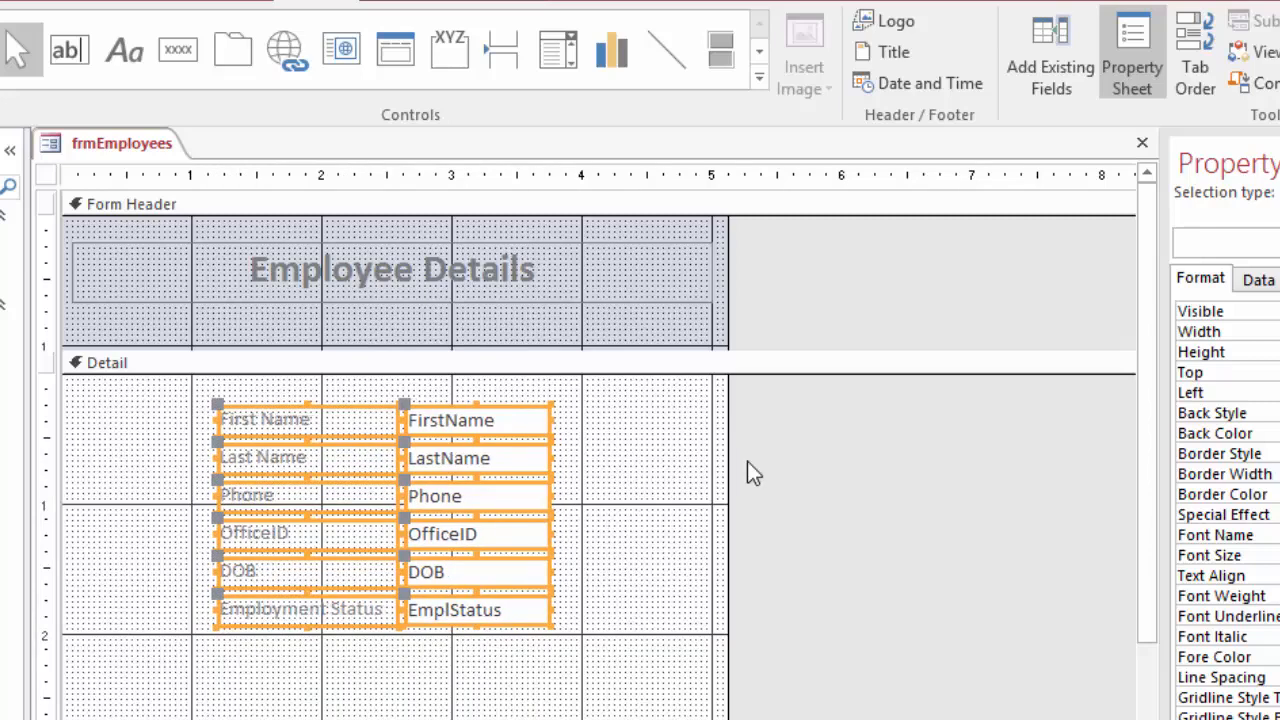
{"action": "key", "text": "Right"}
{"action": "key", "text": "Right"}
{"action": "key", "text": "Right"}
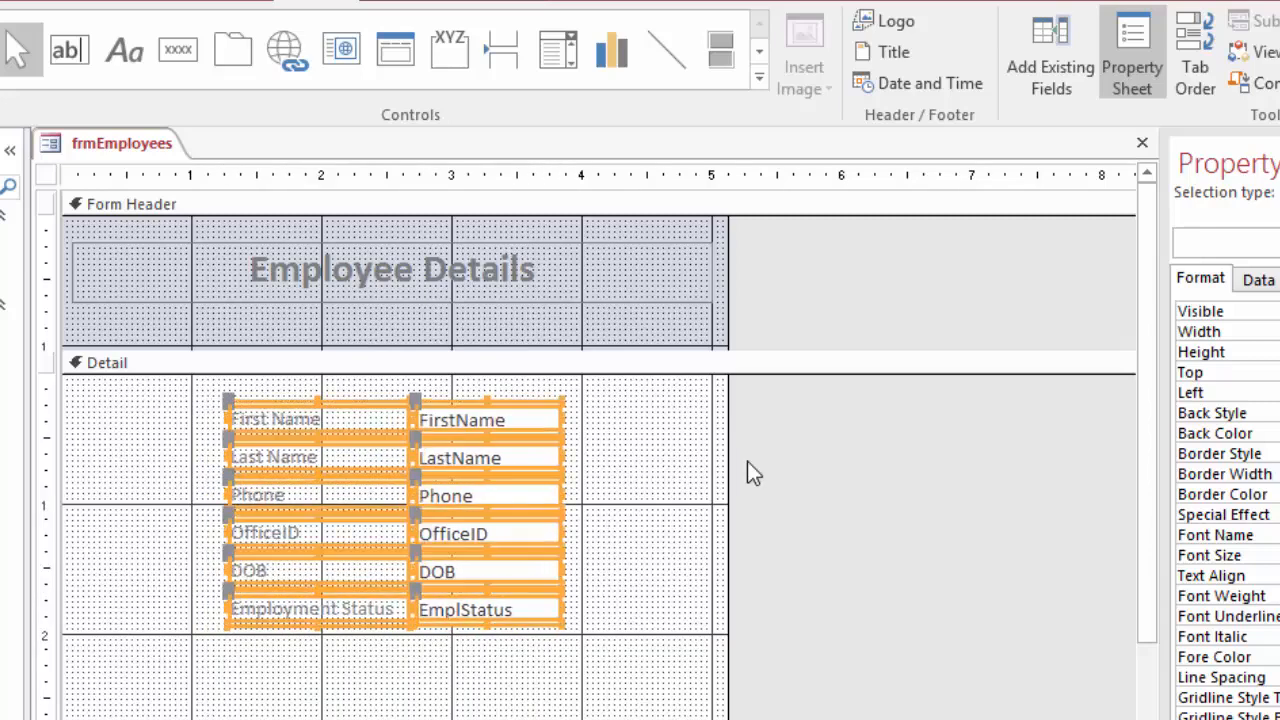
{"action": "key", "text": "Up"}
{"action": "key", "text": "Up"}
{"action": "key", "text": "Down"}
{"action": "key", "text": "Down"}
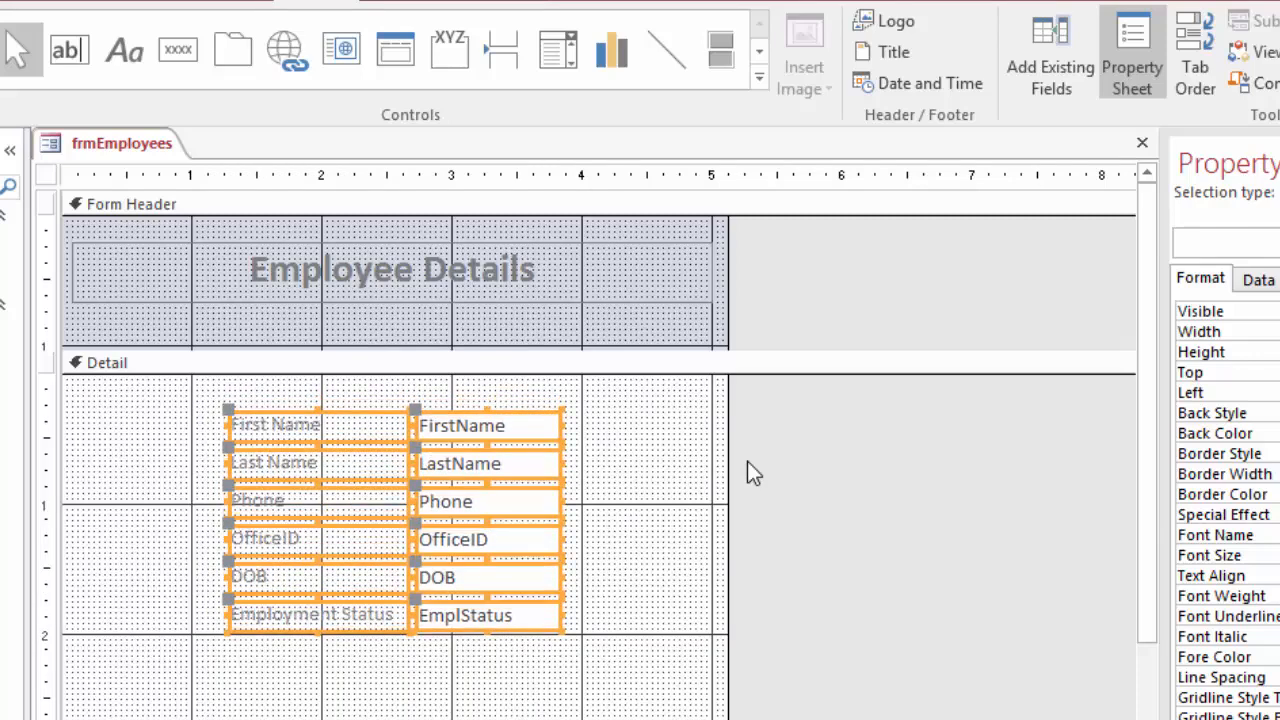
{"action": "key", "text": "Right"}
{"action": "left_click", "coordinate": [662, 455]}
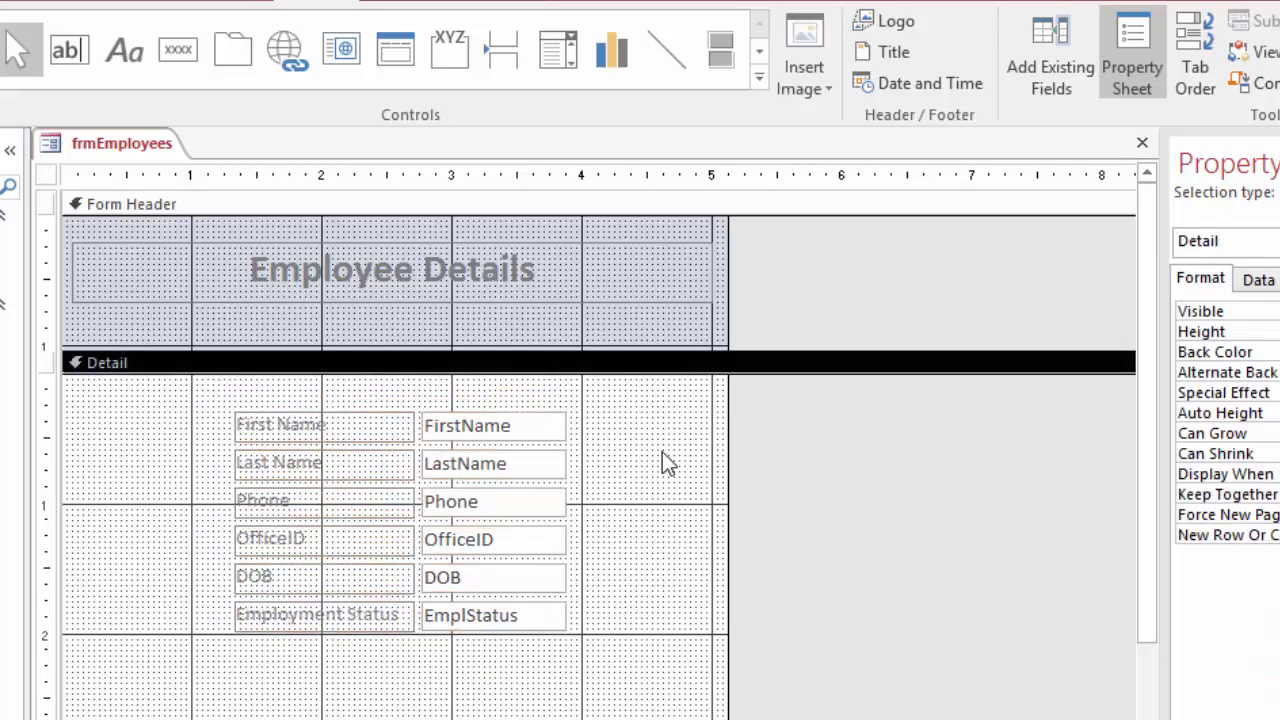
Compare the format properties of the First Name label with those of the FirstName text box
{"action": "left_click", "coordinate": [330, 431]}
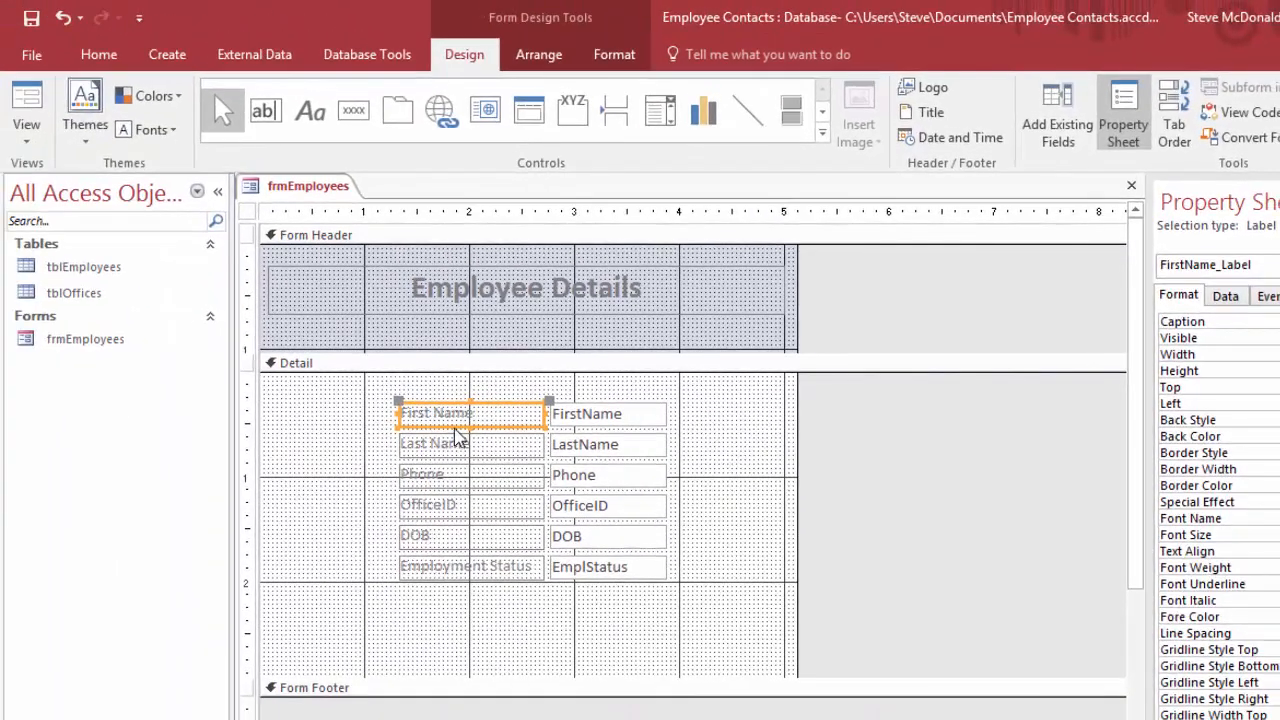
{"action": "left_click", "coordinate": [96, 60]}
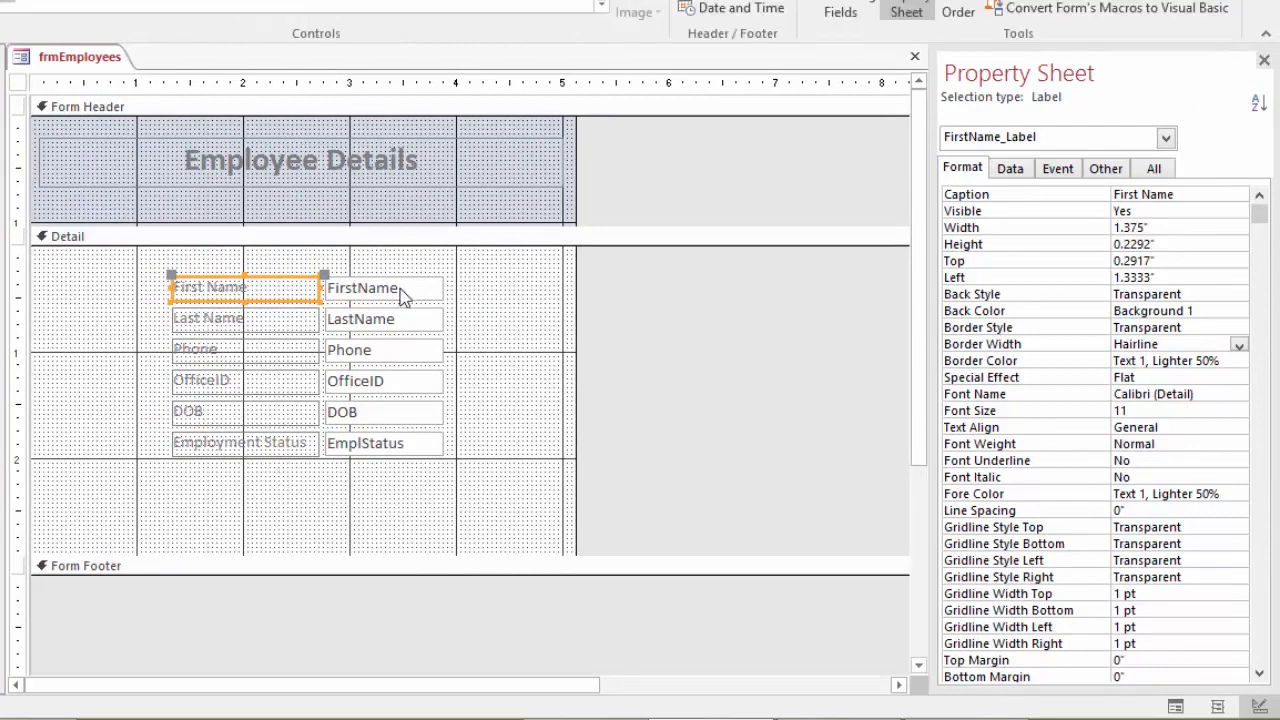
{"action": "left_click", "coordinate": [401, 291]}
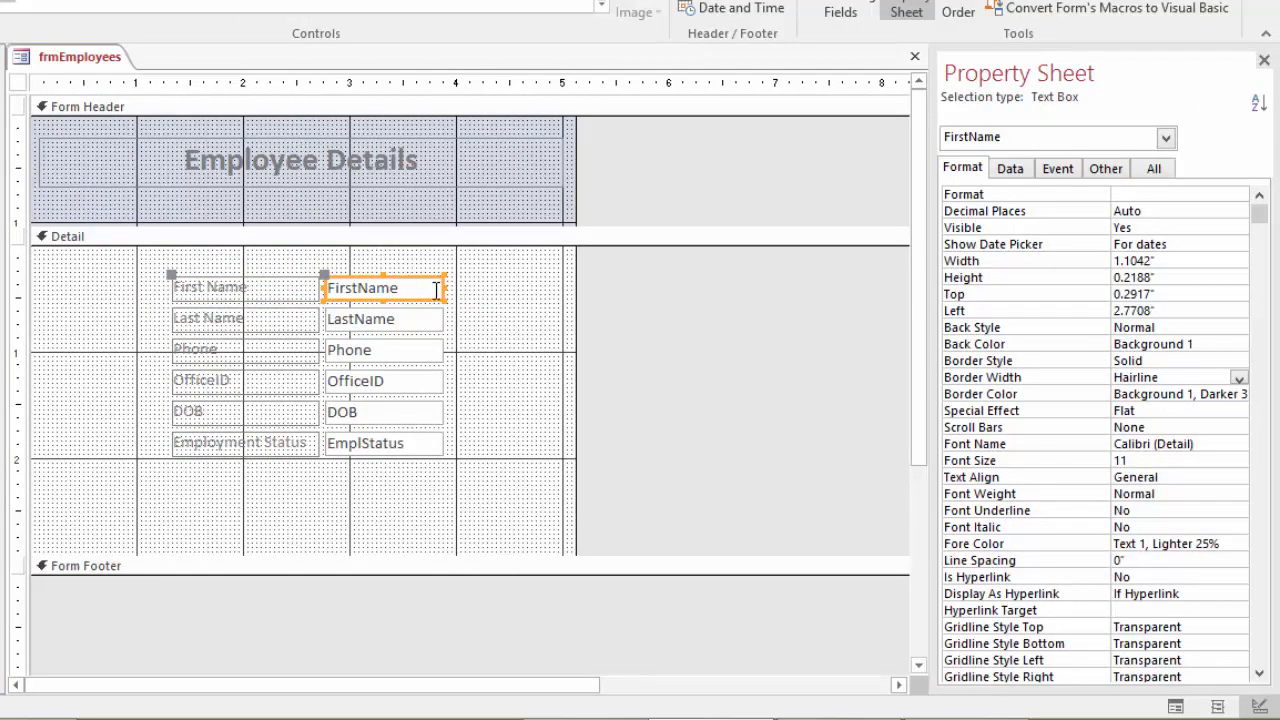
{"action": "mouse_move", "coordinate": [921, 121]}
{"action": "left_mouse_down"}
{"action": "mouse_move", "coordinate": [914, 211]}
{"action": "mouse_move", "coordinate": [907, 112]}
{"action": "left_mouse_up"}
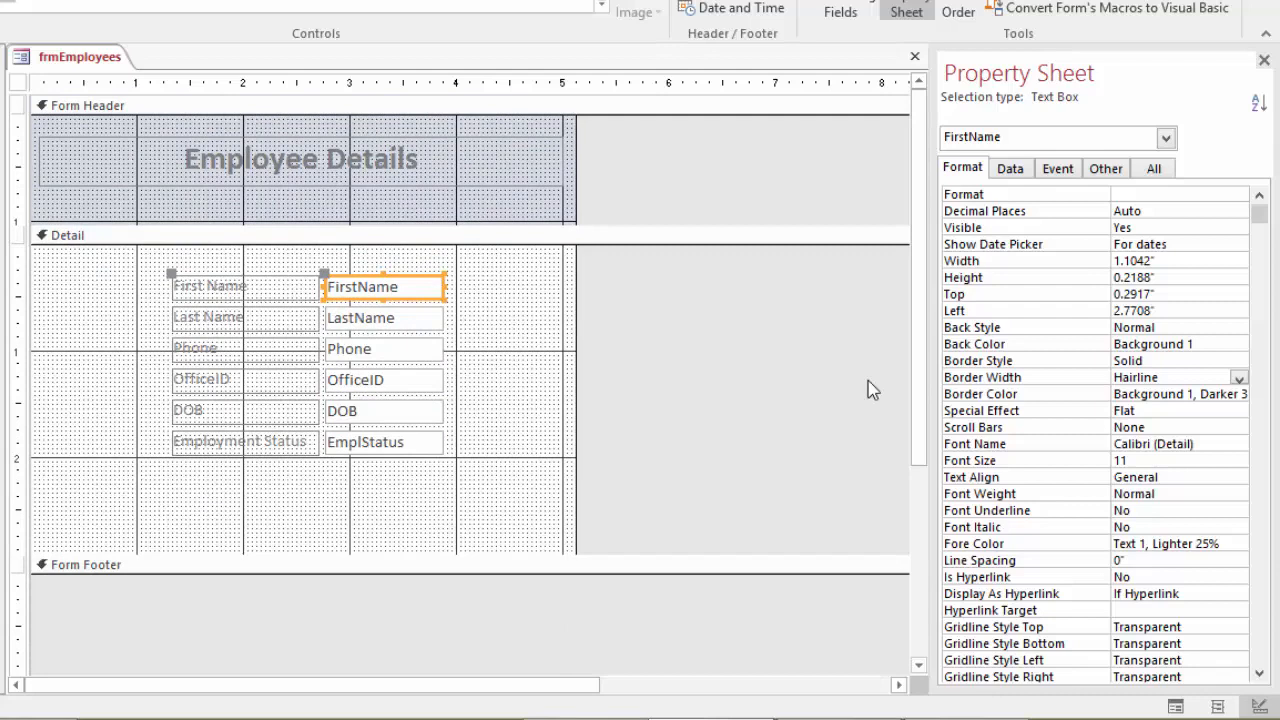
Try setting the FirstName text box's Scroll Bars property to Vertical, and set it back to None
{"action": "left_click", "coordinate": [993, 428]}
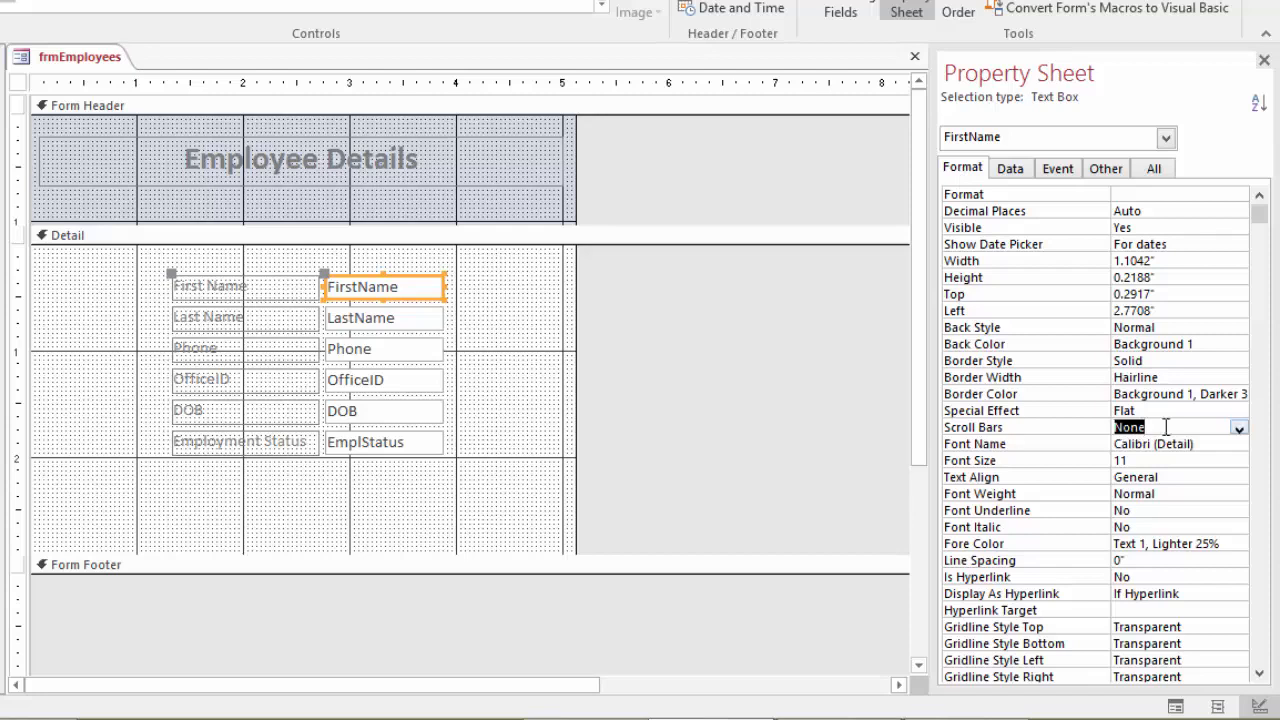
{"action": "left_click", "coordinate": [1239, 429]}
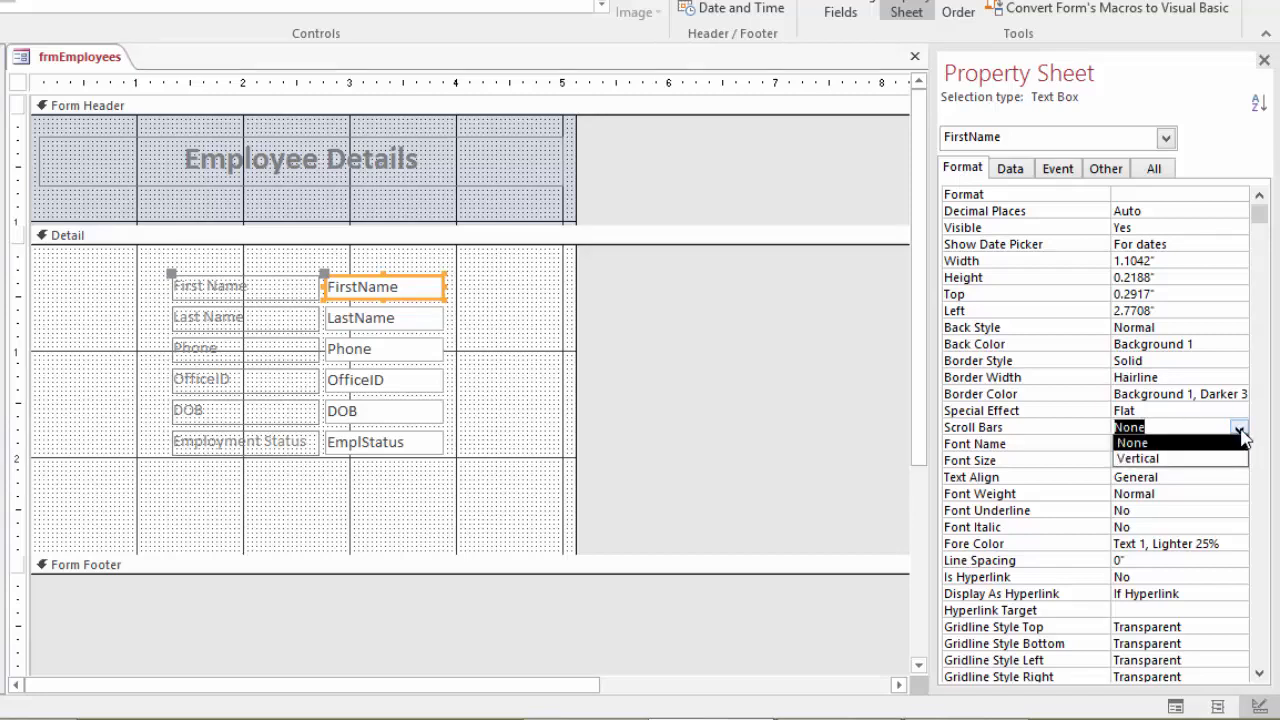
{"action": "left_click", "coordinate": [1168, 462]}
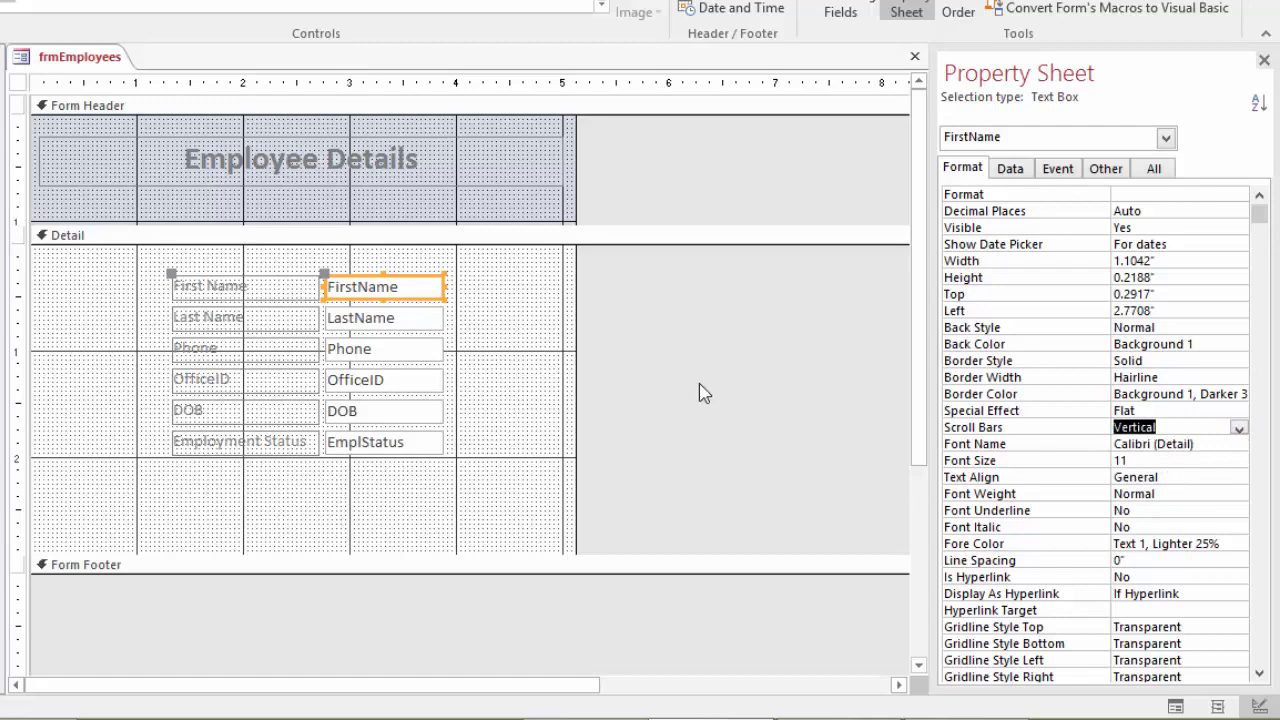
{"action": "key", "text": "F5"}
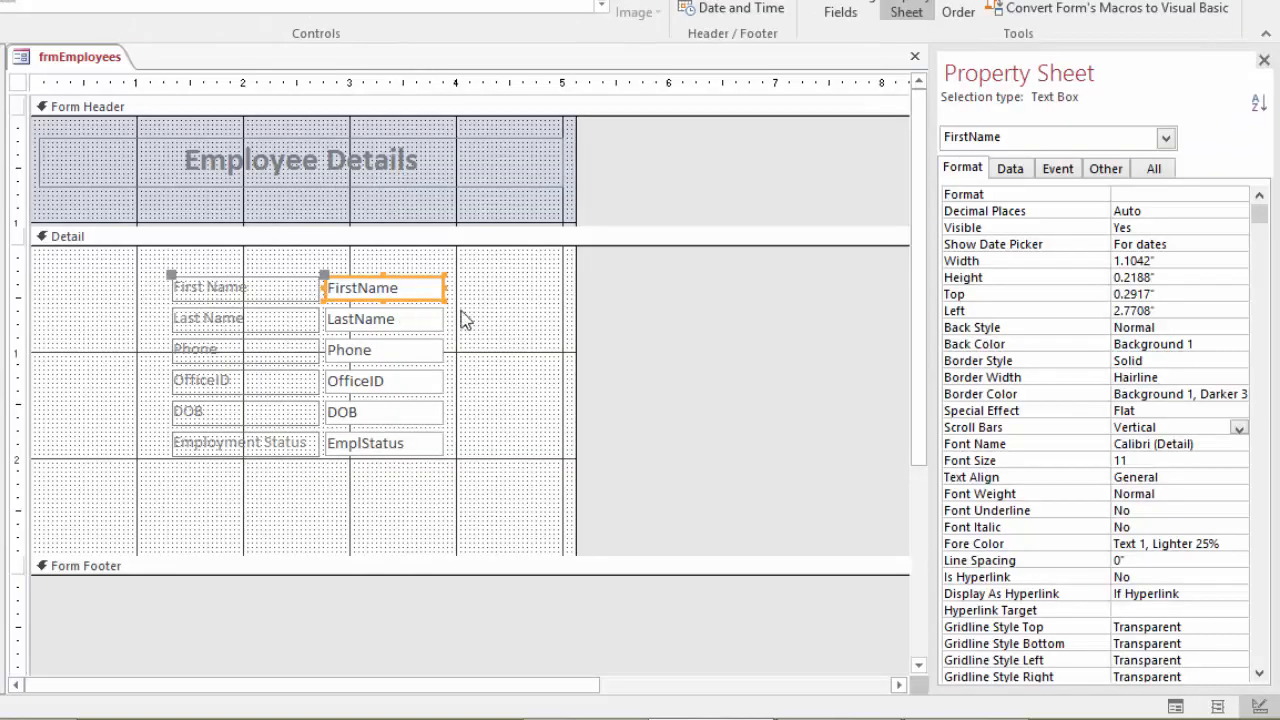
{"action": "left_click", "coordinate": [1240, 430]}
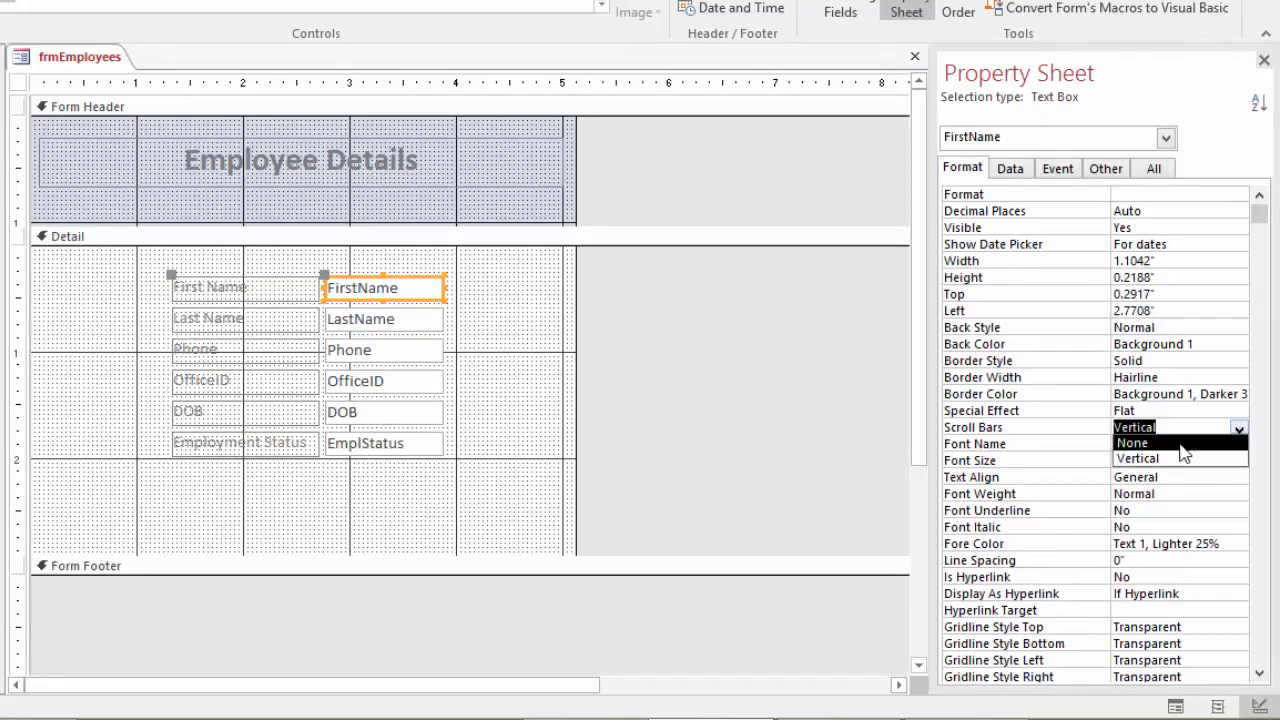
{"action": "left_click", "coordinate": [1170, 444]}
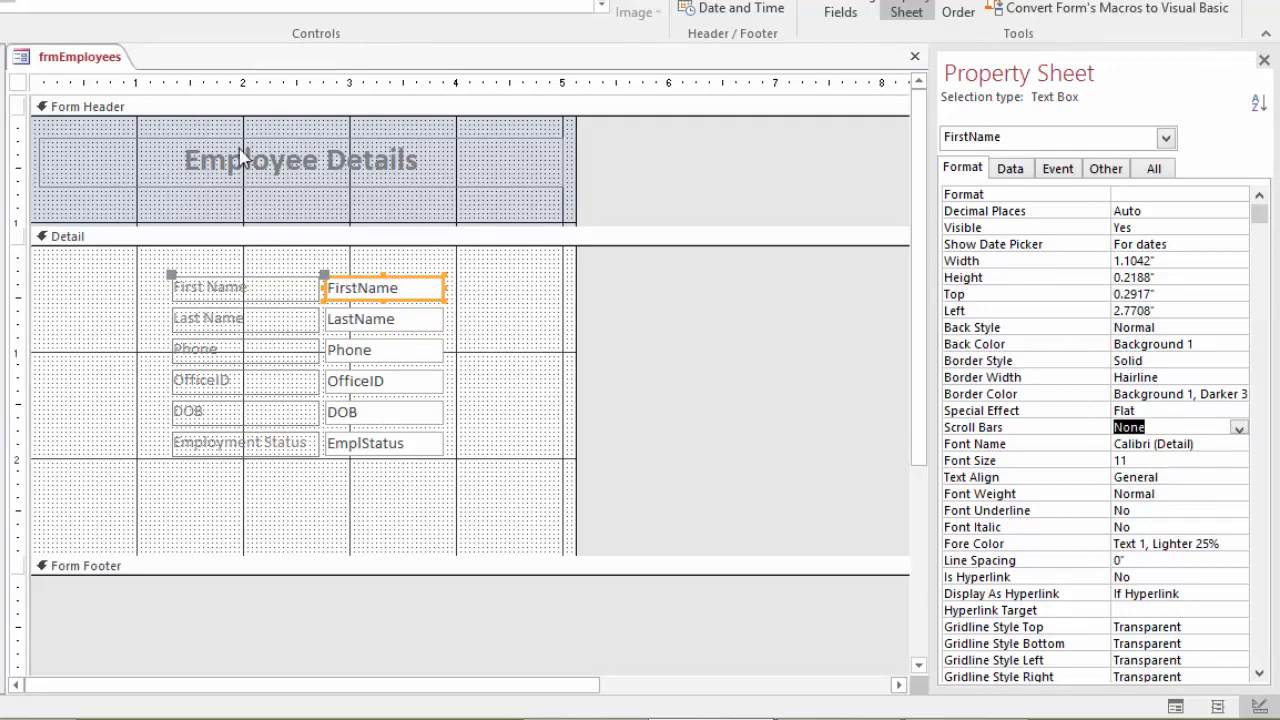
Select the whole form, try a form width of 7 inches, and undo the width change
{"action": "left_click", "coordinate": [18, 85]}
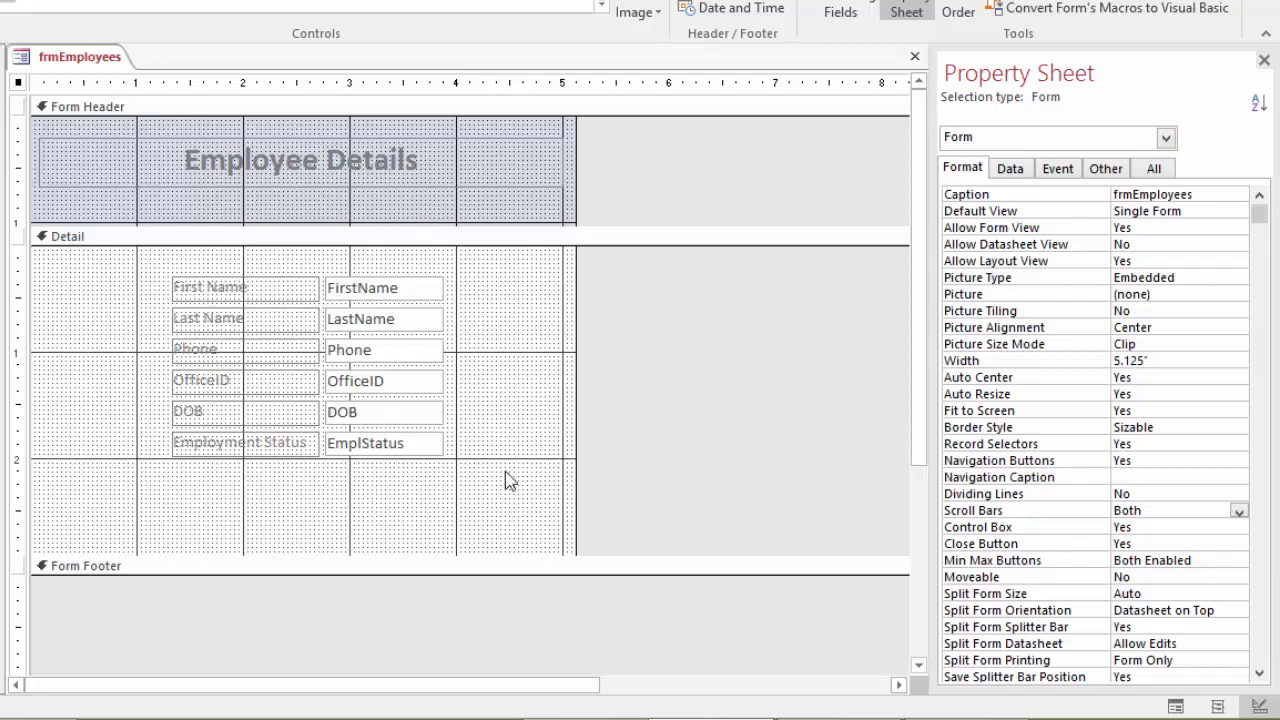
{"action": "left_click", "coordinate": [1144, 360]}
{"action": "type", "text": "7"}
{"action": "key", "text": "Return"}
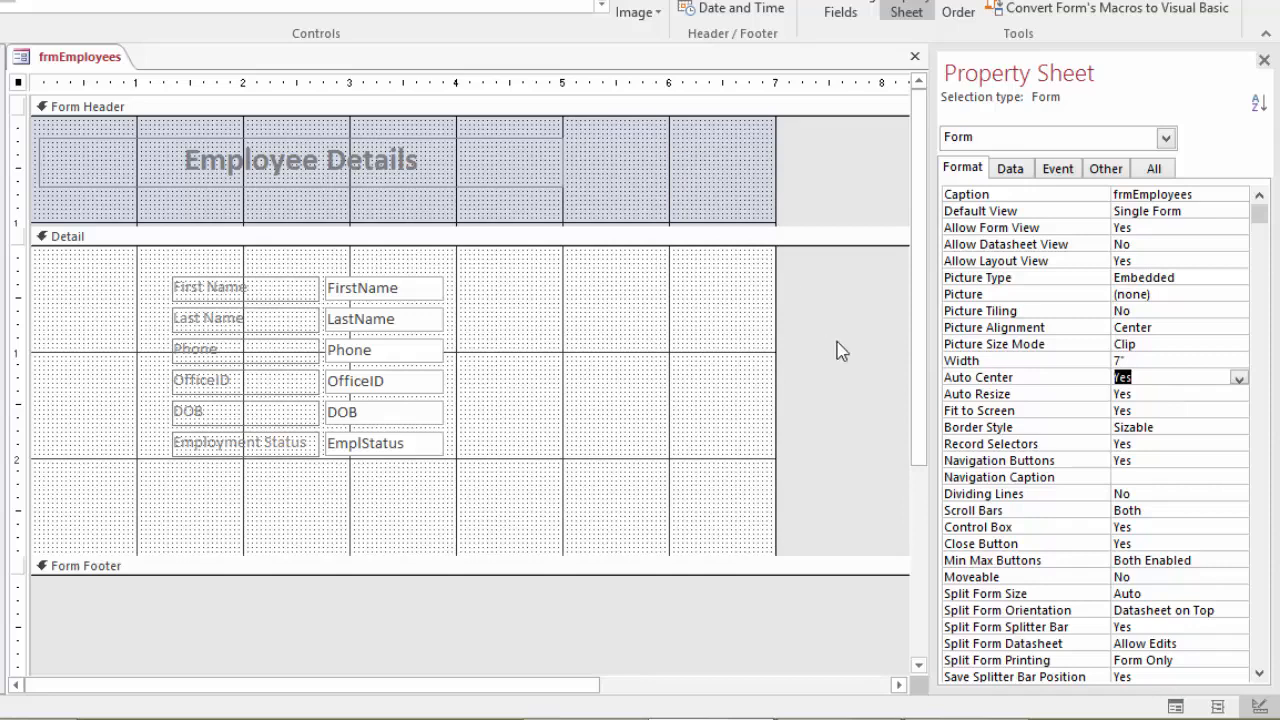
{"action": "key", "text": "ctrl+z"}
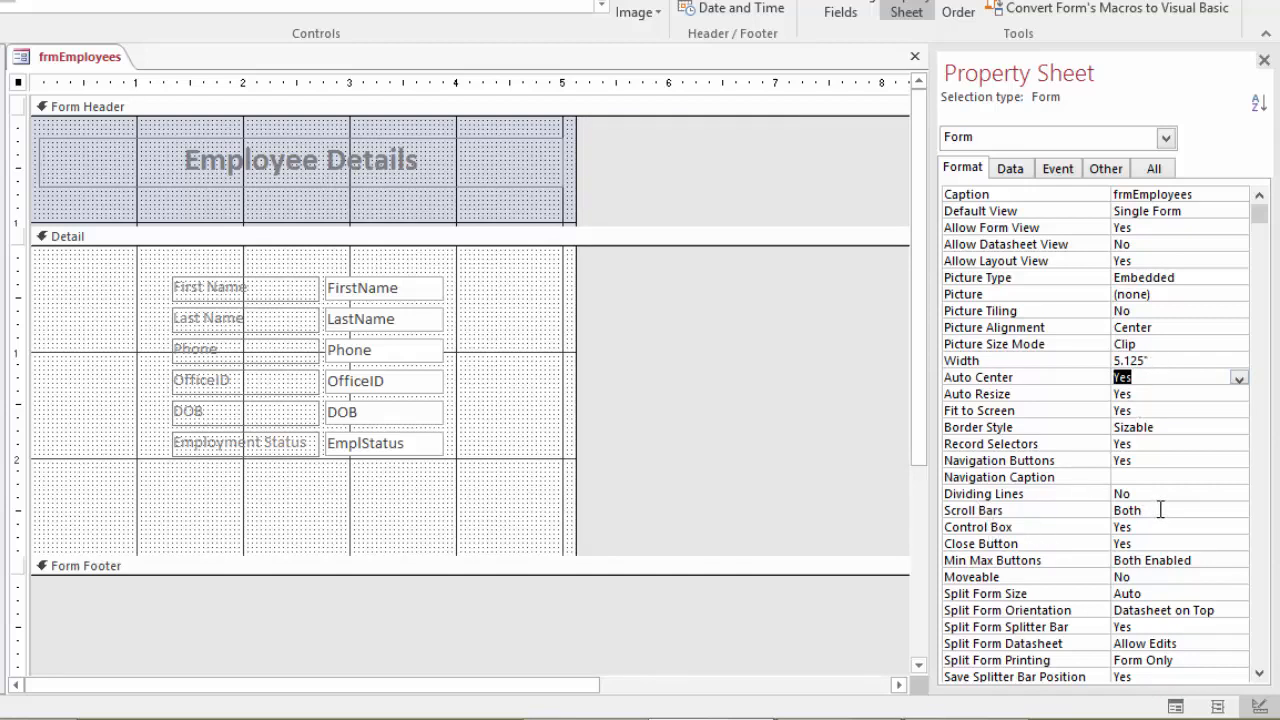
Inspect the First Name label and its FirstName text box again, and select the tblEmployees table they draw from
{"action": "left_click_drag", "start_coordinate": [921, 347], "coordinate": [916, 248]}
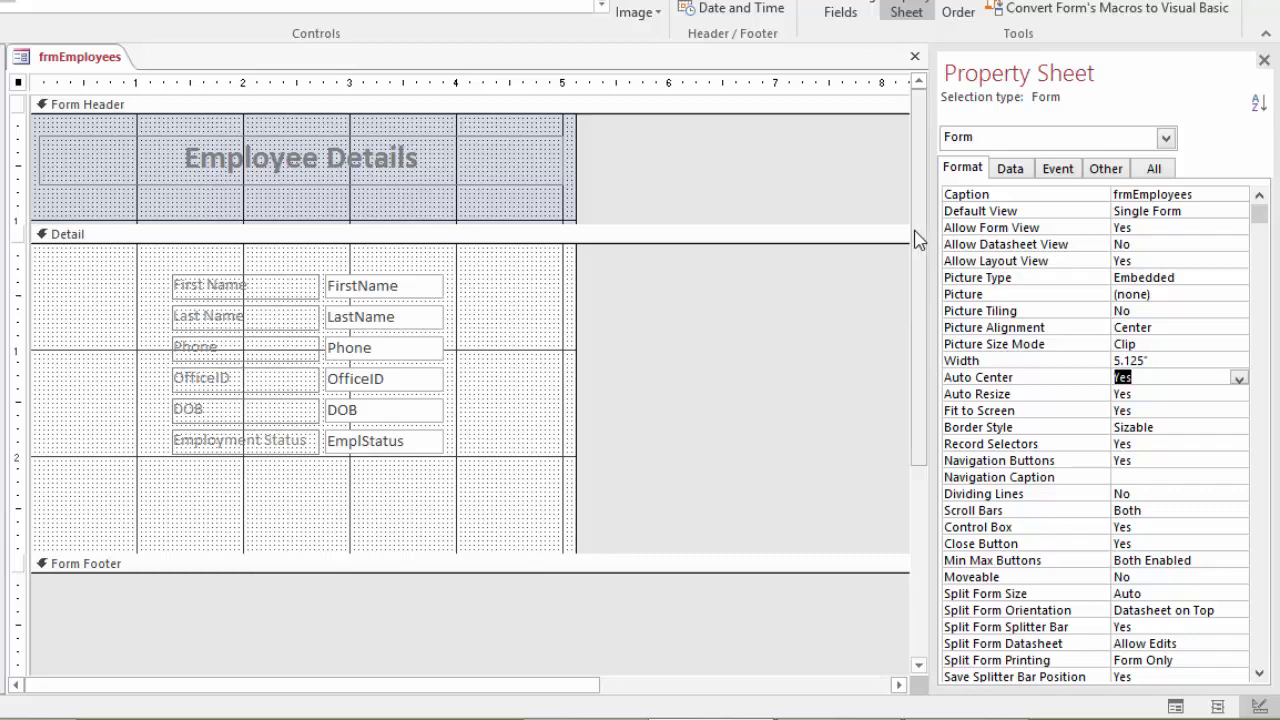
{"action": "left_click_drag", "start_coordinate": [918, 231], "coordinate": [915, 226]}
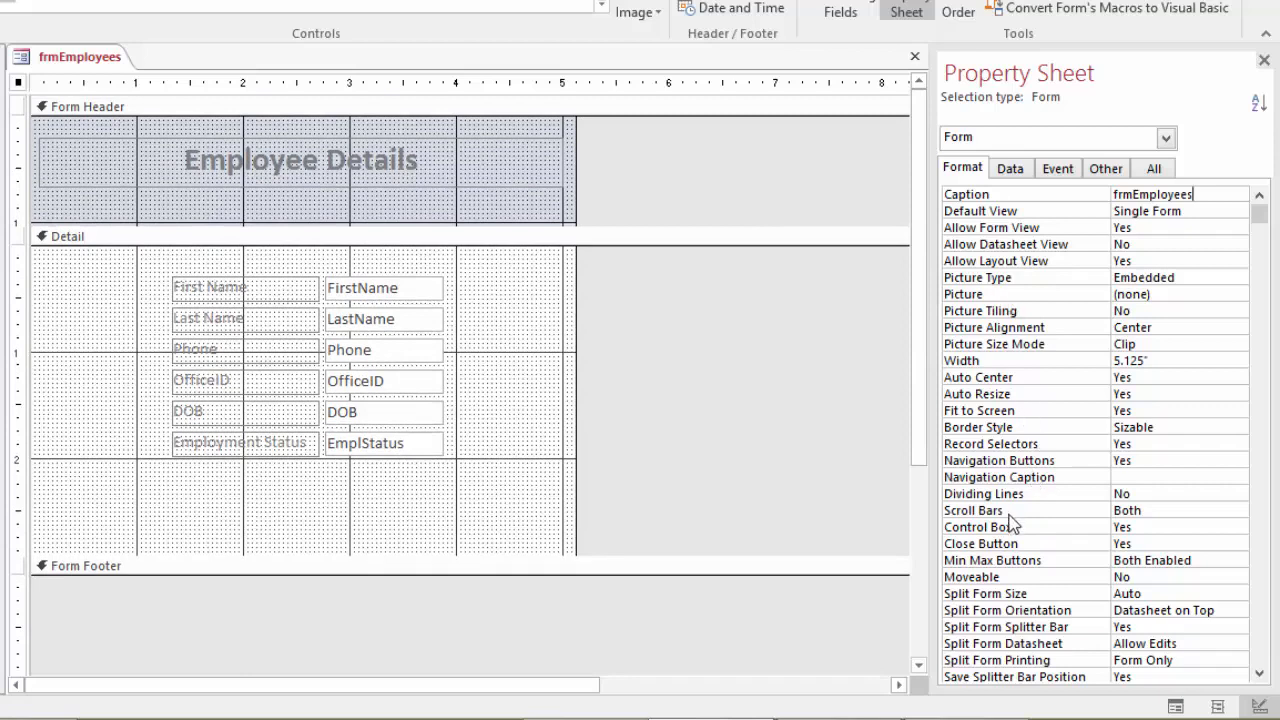
{"action": "left_click", "coordinate": [201, 292]}
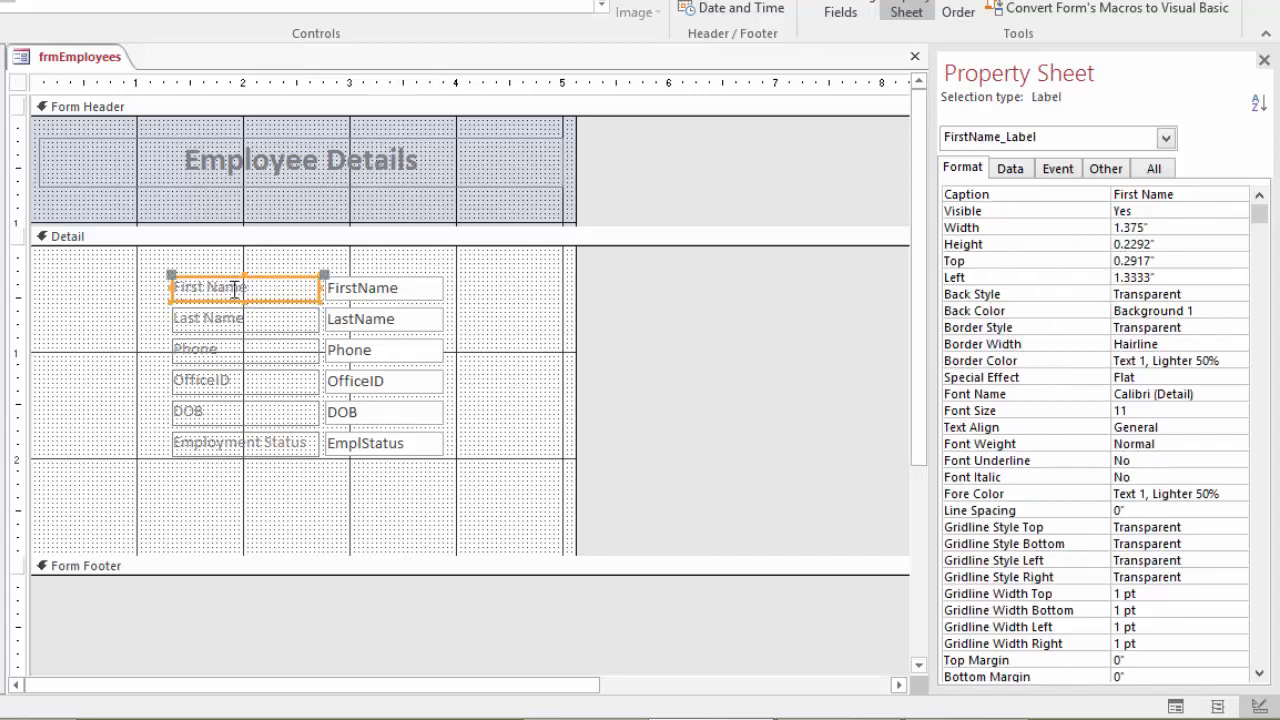
{"action": "left_click", "coordinate": [380, 290]}
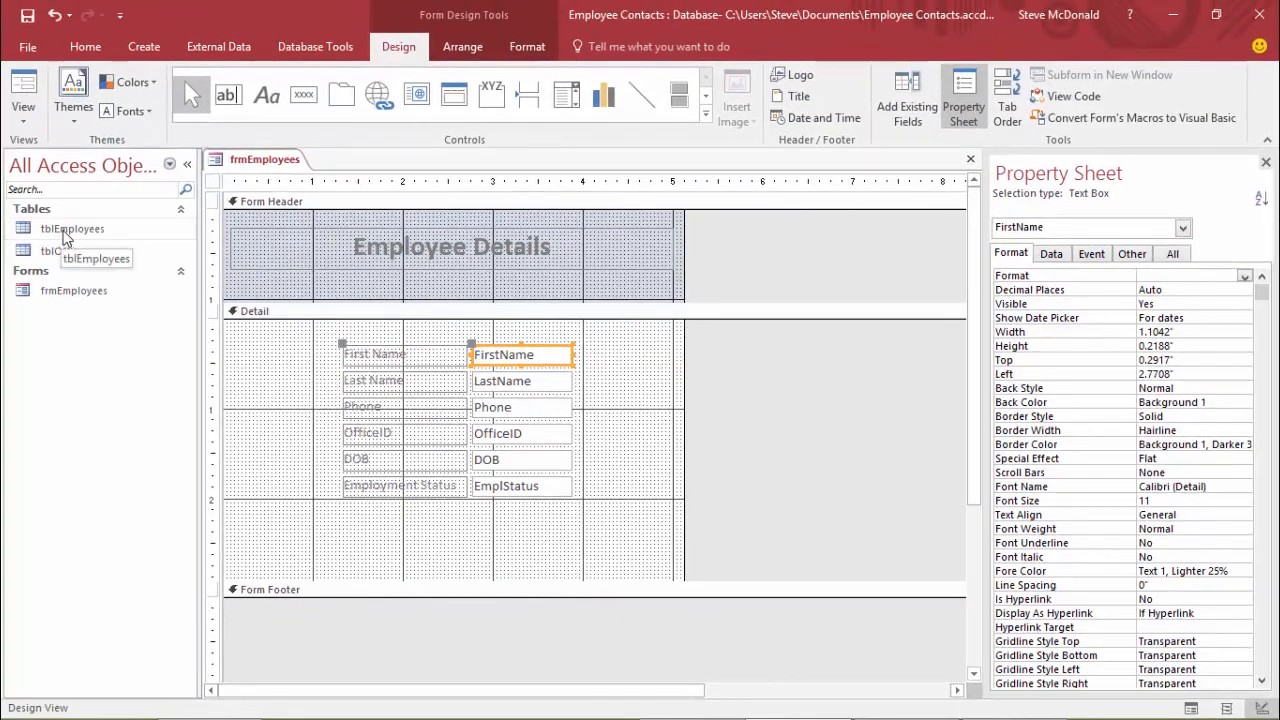
{"action": "left_click", "coordinate": [65, 231]}
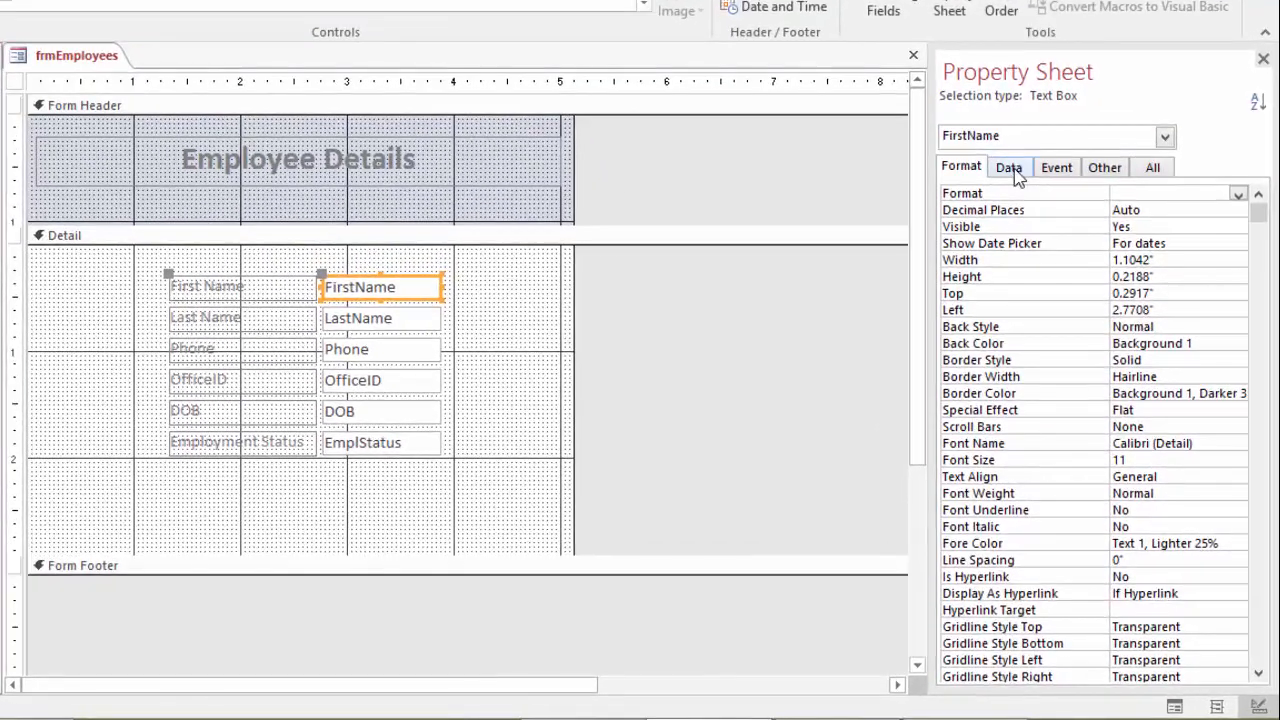
Try binding the FirstName text box to the LastName field, and set its Control Source back to FirstName
{"action": "left_click", "coordinate": [1018, 182]}
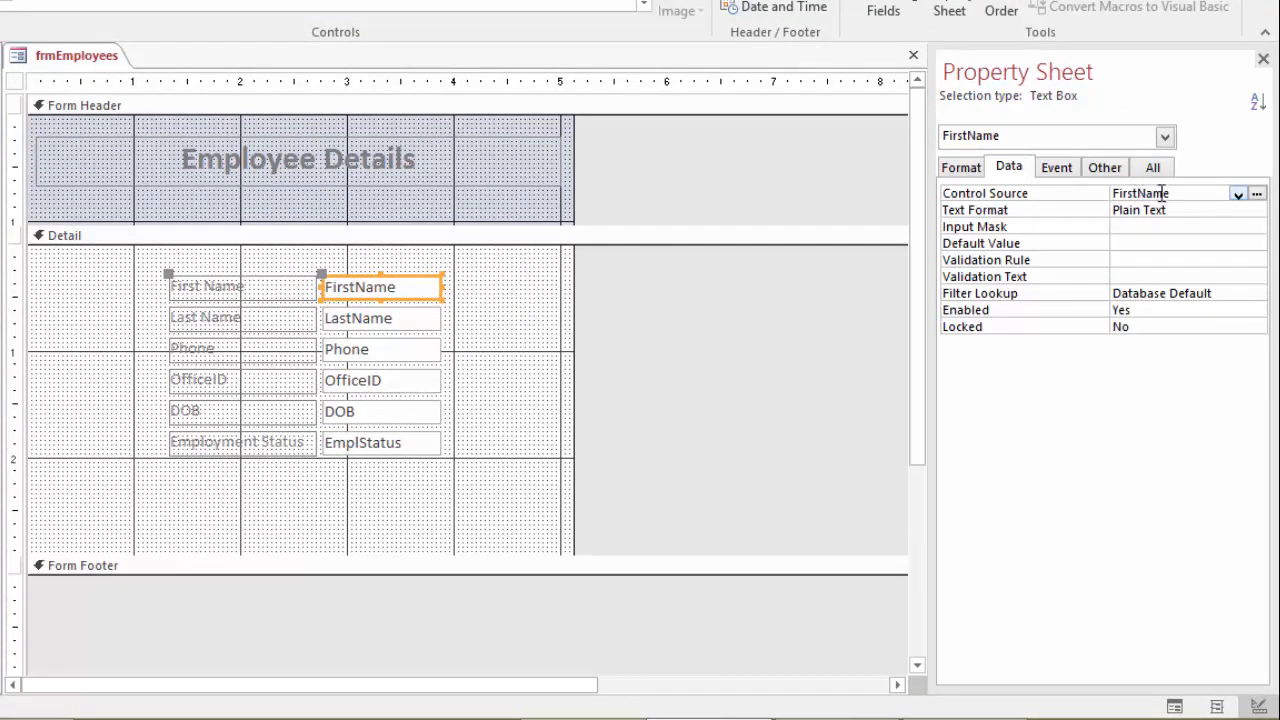
{"action": "left_click", "coordinate": [1238, 195]}
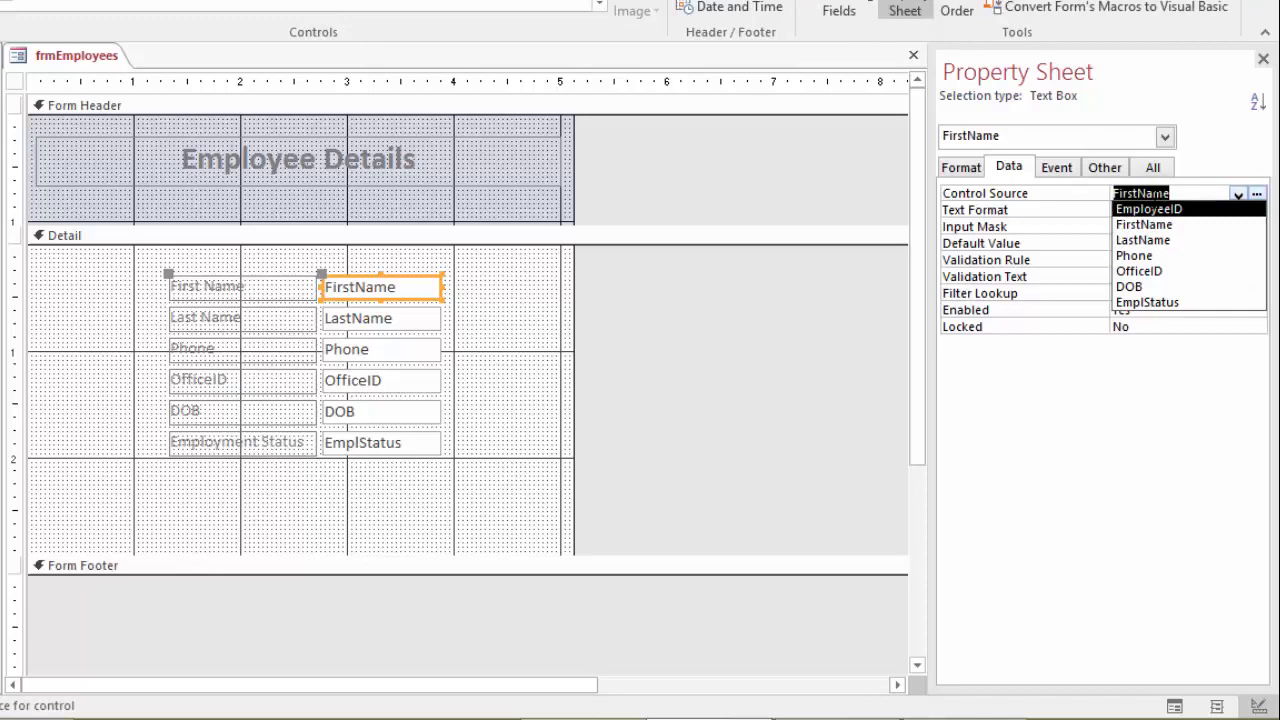
{"action": "left_click", "coordinate": [1162, 241]}
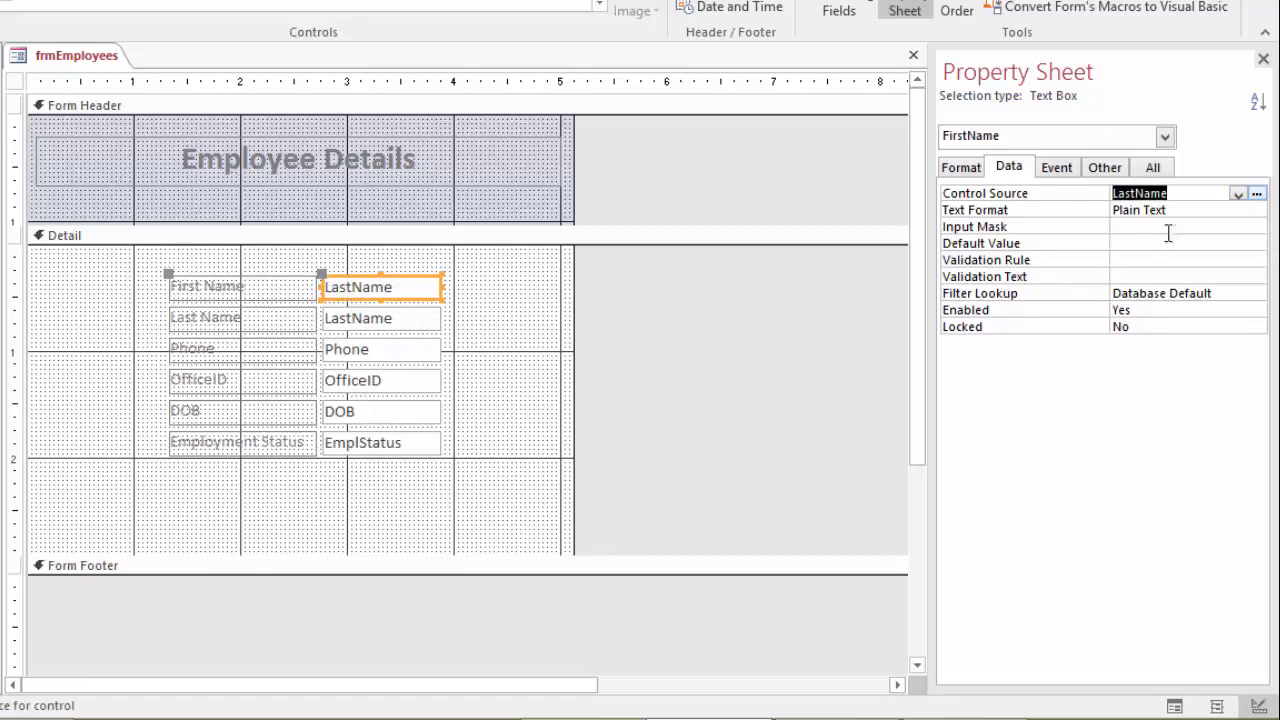
{"action": "left_click", "coordinate": [1240, 199]}
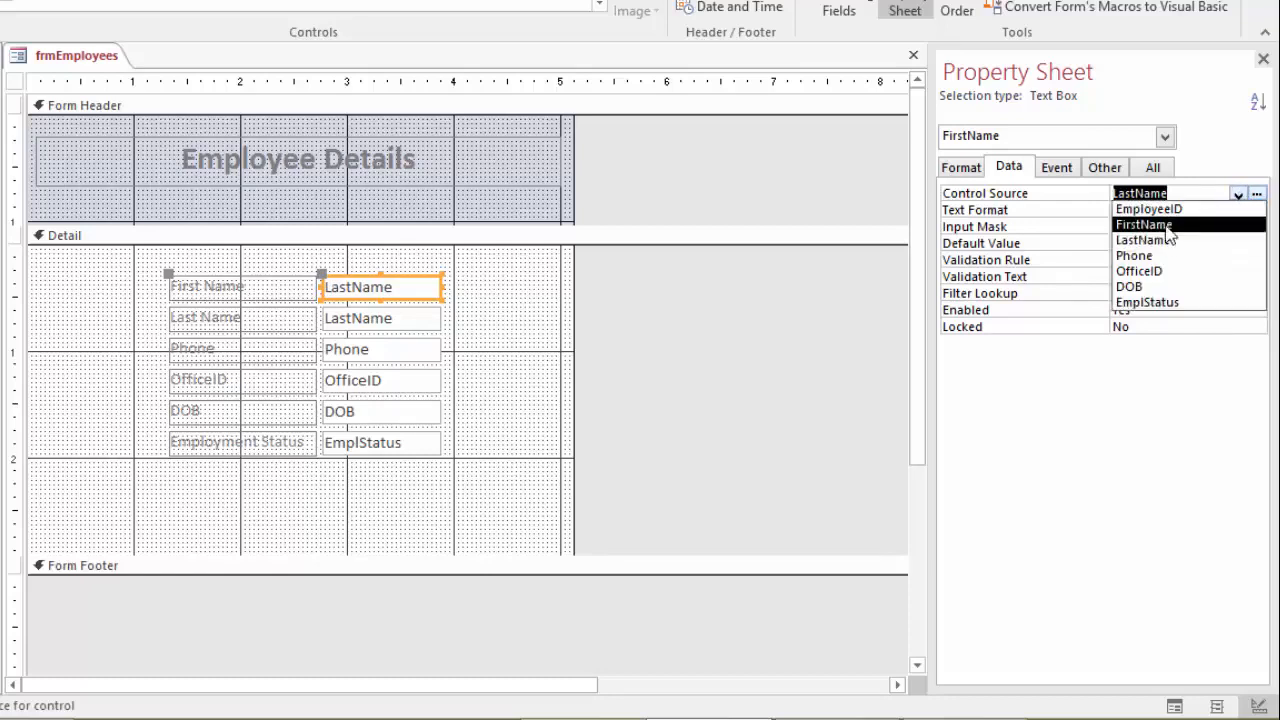
{"action": "left_click", "coordinate": [1170, 227]}
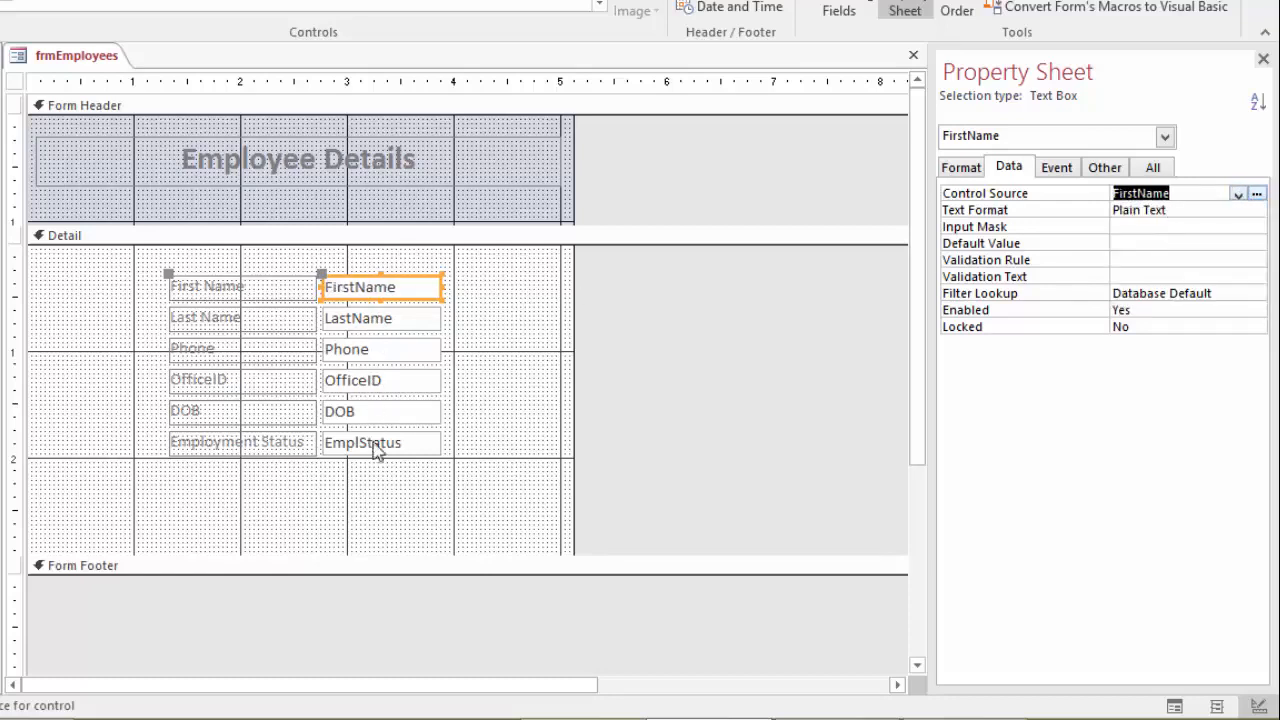
Overwrite the text inside the FirstName text box with sdrsdf, and restore its Control Source to FirstName
{"action": "double_click", "coordinate": [399, 287]}
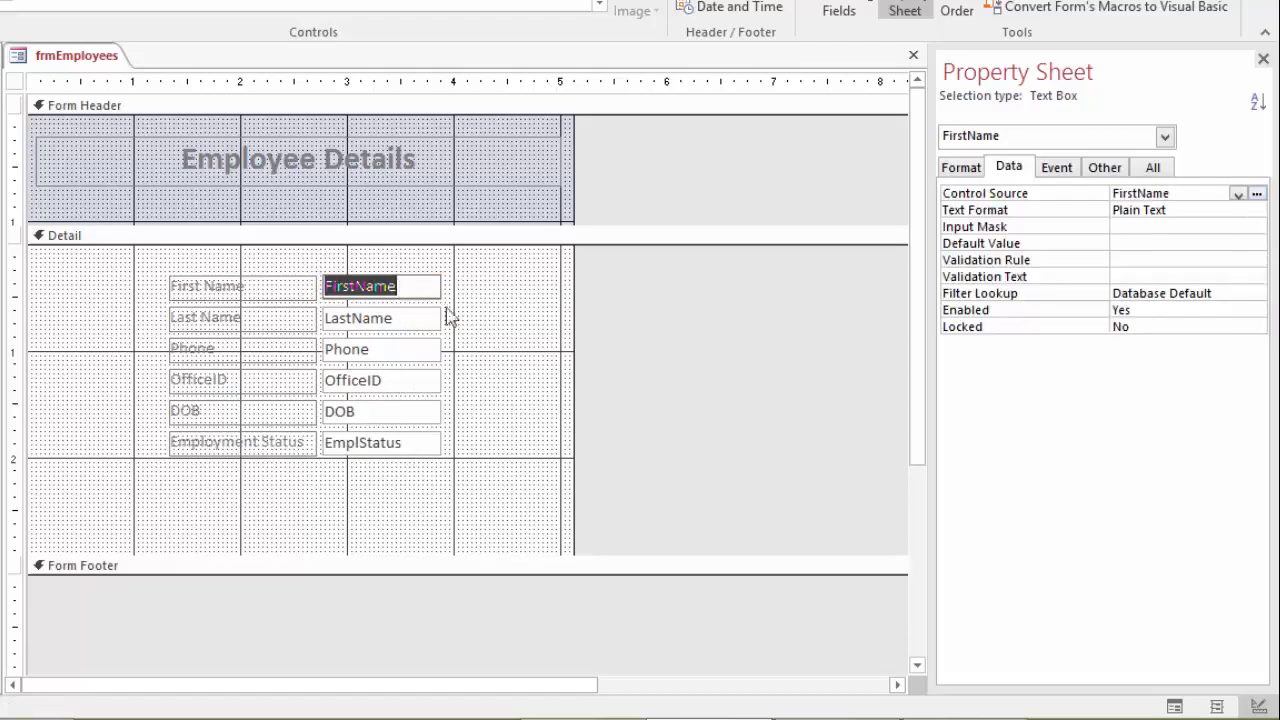
{"action": "type", "text": "sdrsdf"}
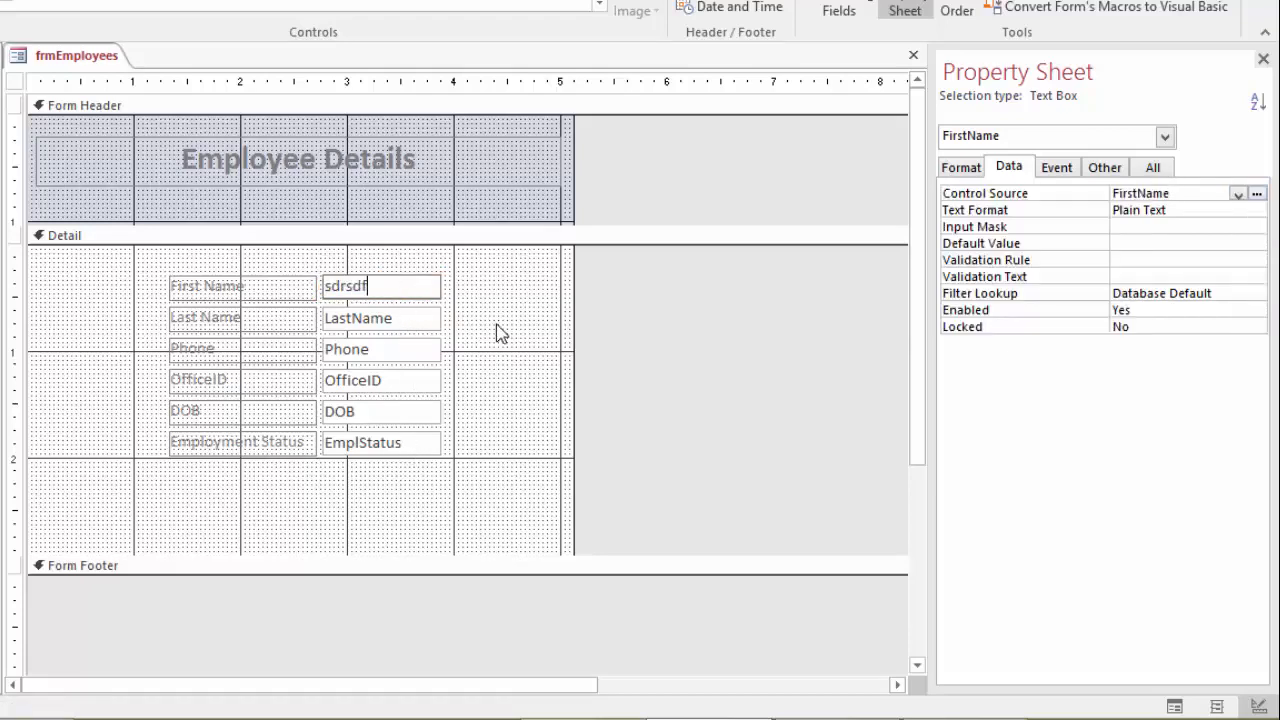
{"action": "key", "text": "Return"}
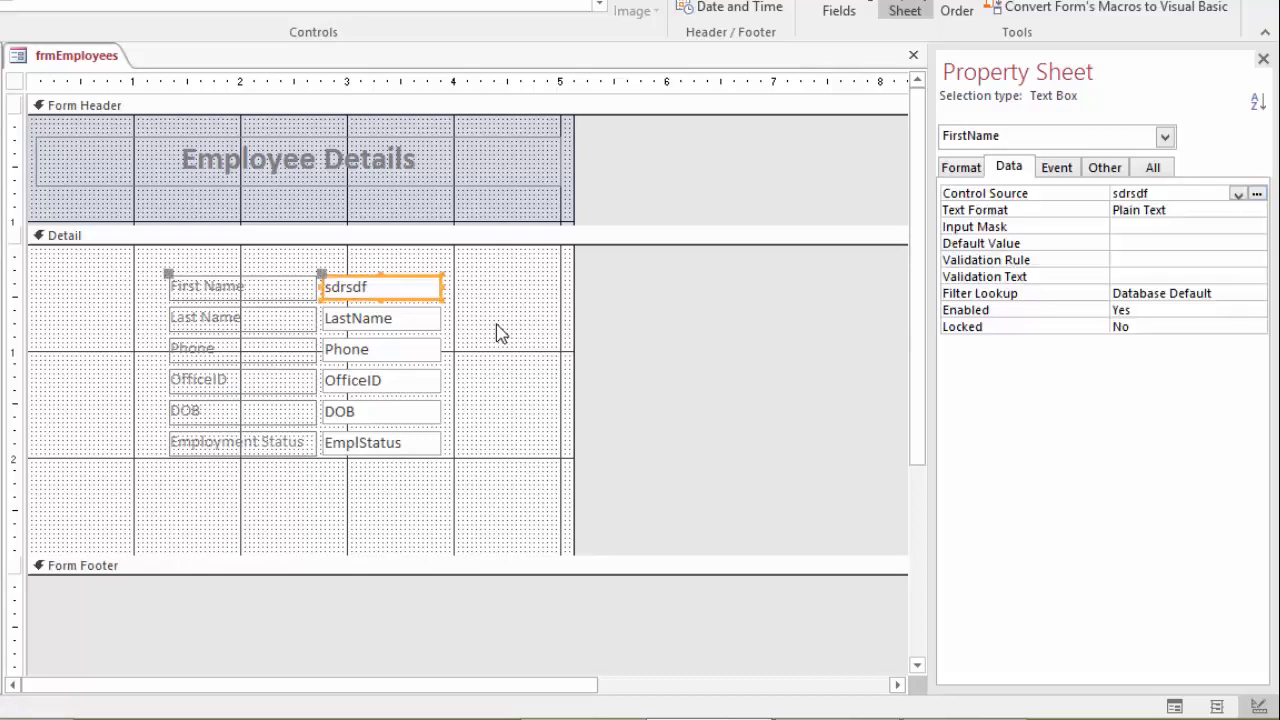
{"action": "mouse_move", "coordinate": [305, 292]}
{"action": "left_click", "coordinate": [1239, 195]}
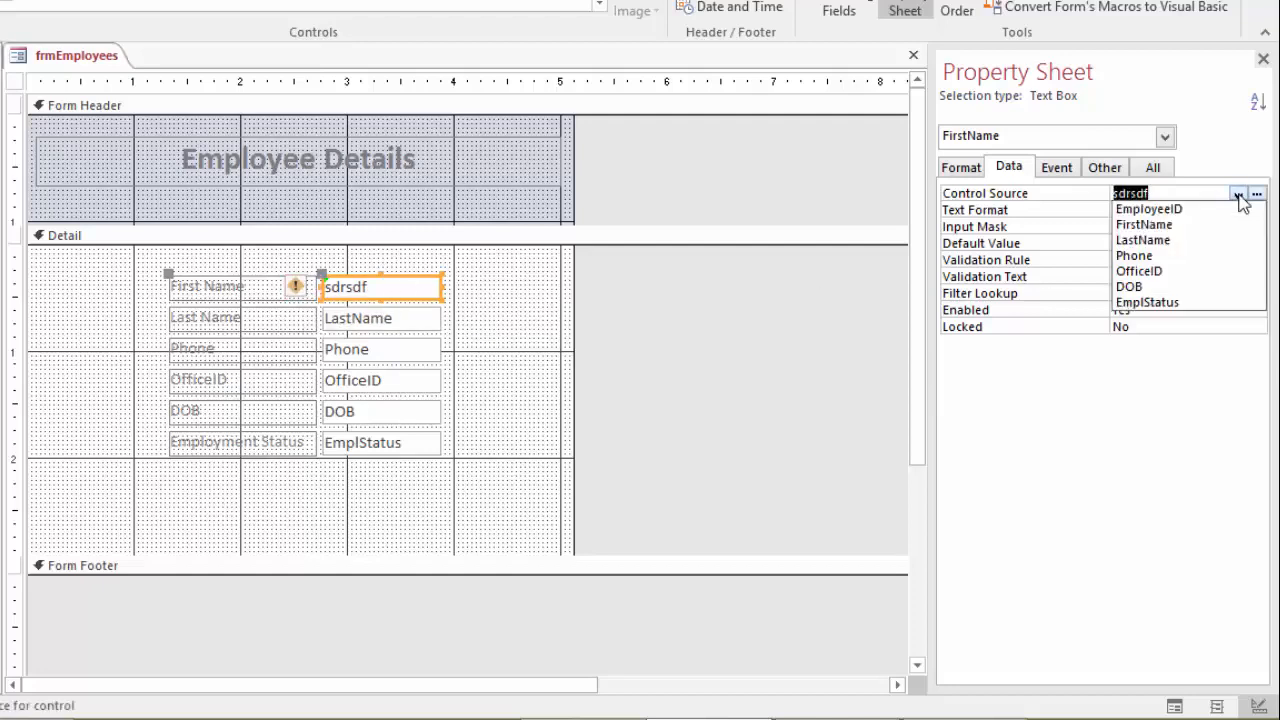
{"action": "left_click", "coordinate": [1159, 228]}
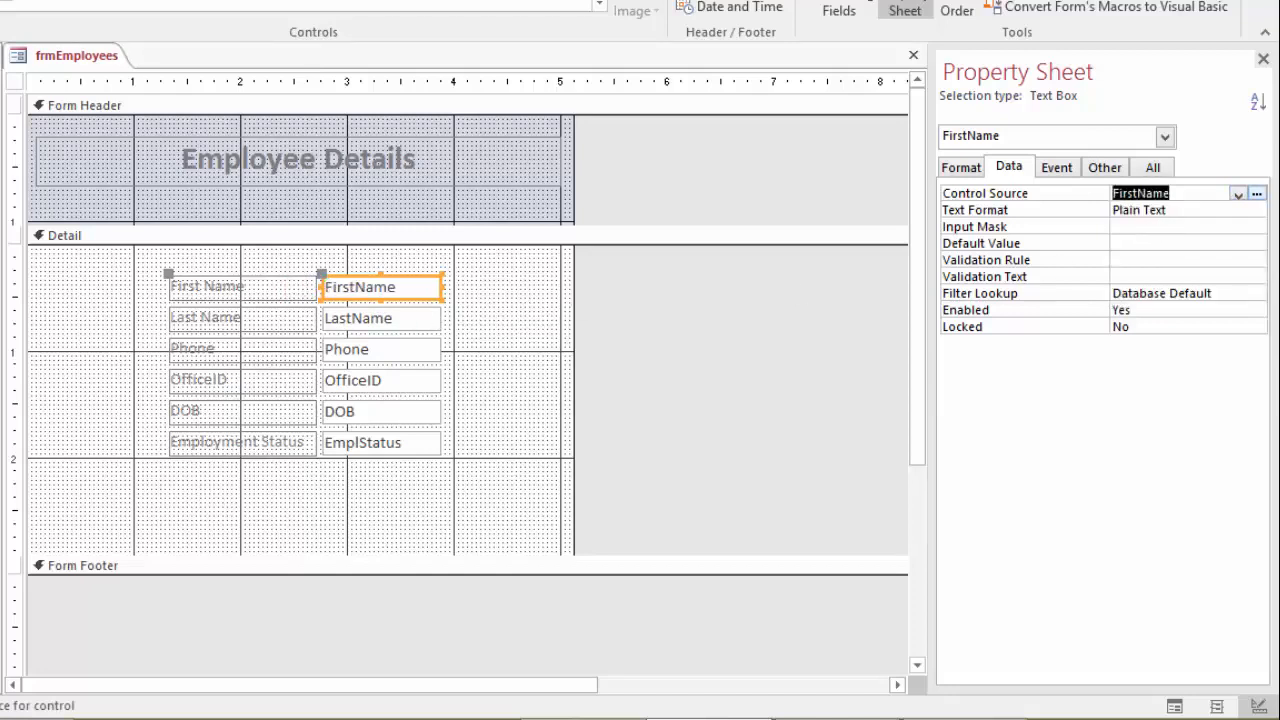